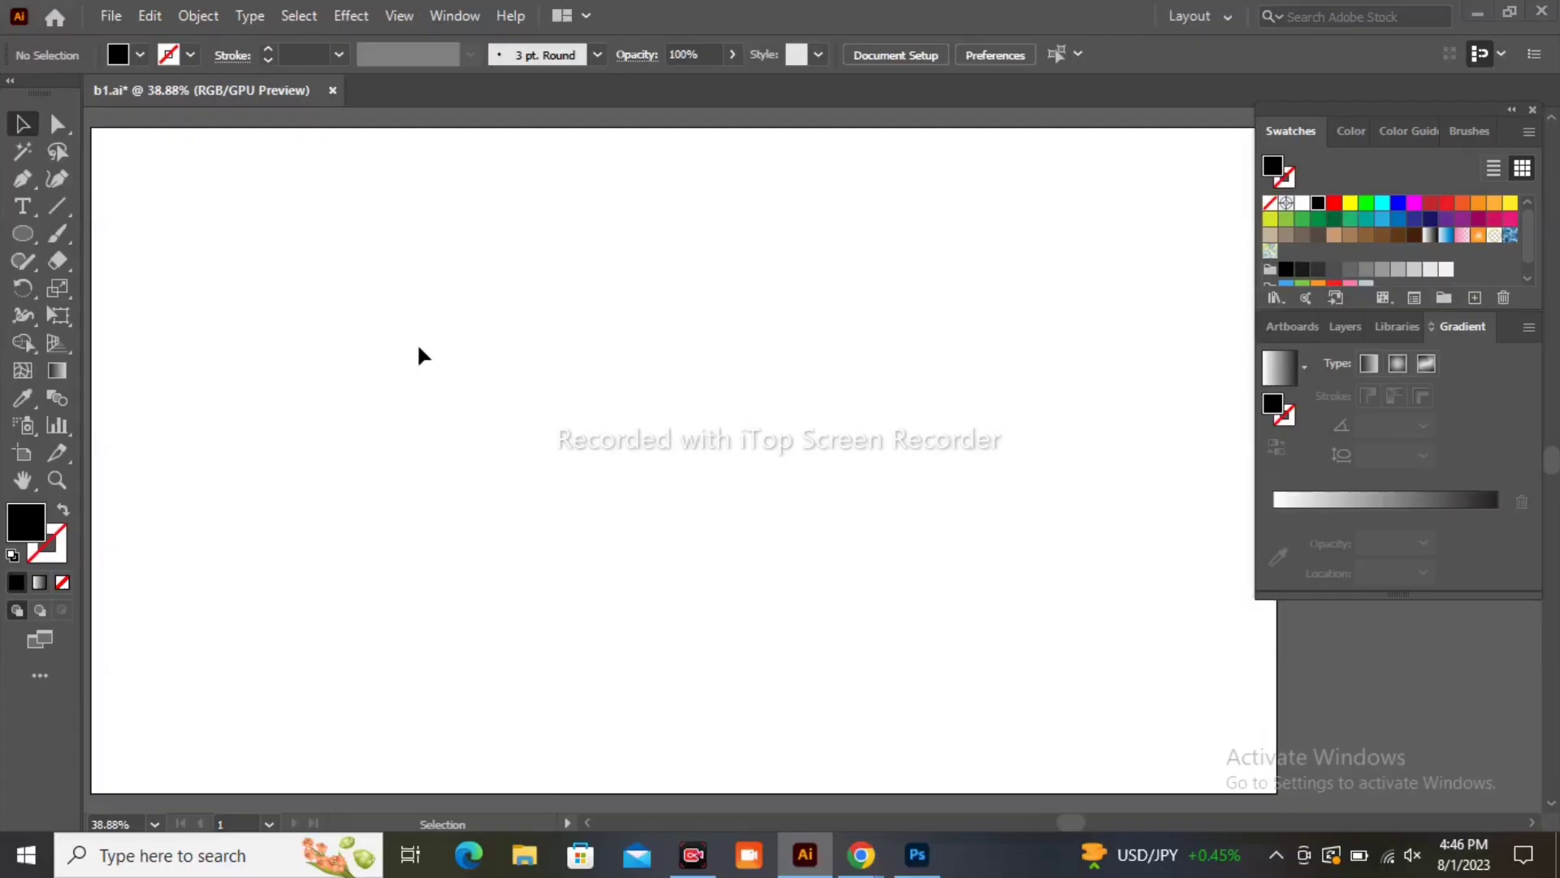
- Set the fill to None and the stroke to a 1 pt black outline
{"action": "left_click", "coordinate": [189, 55]}
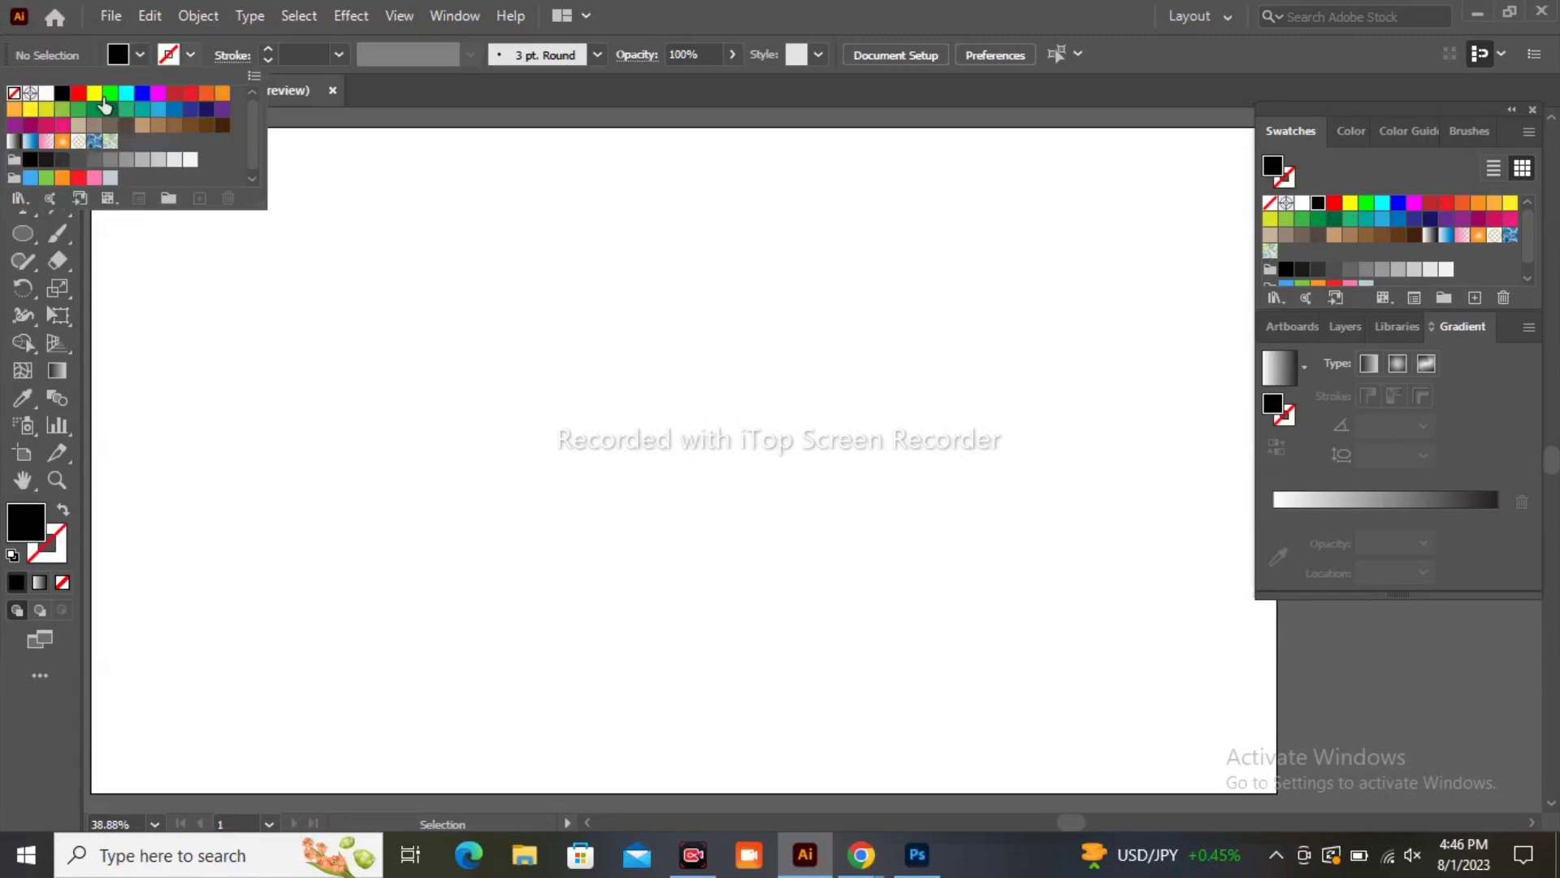
{"action": "left_click", "coordinate": [140, 54]}
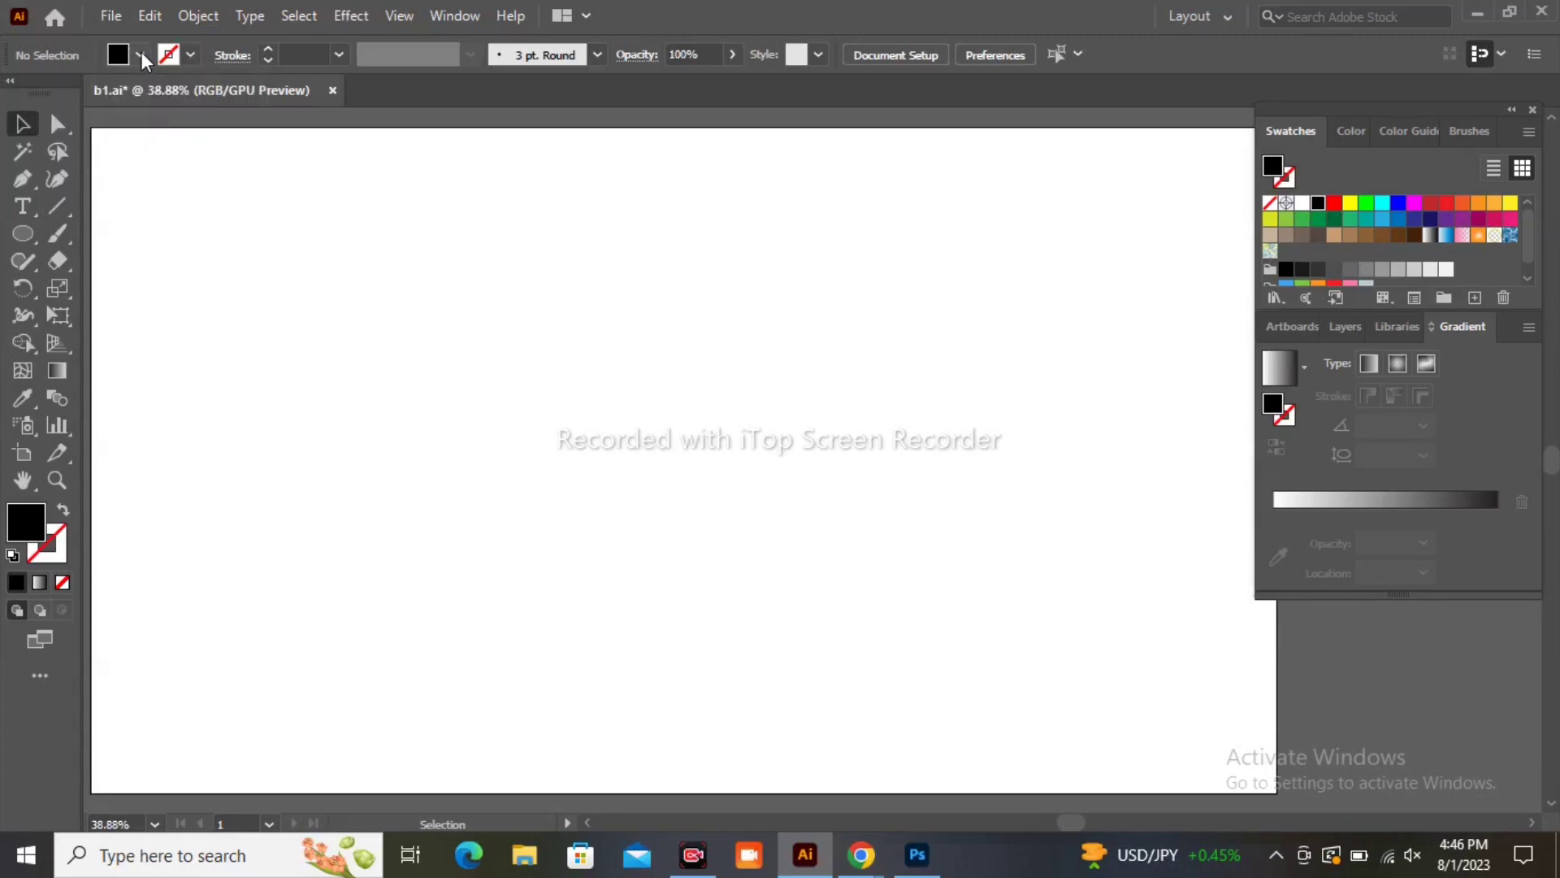
{"action": "left_click", "coordinate": [13, 93]}
{"action": "left_click", "coordinate": [213, 215]}
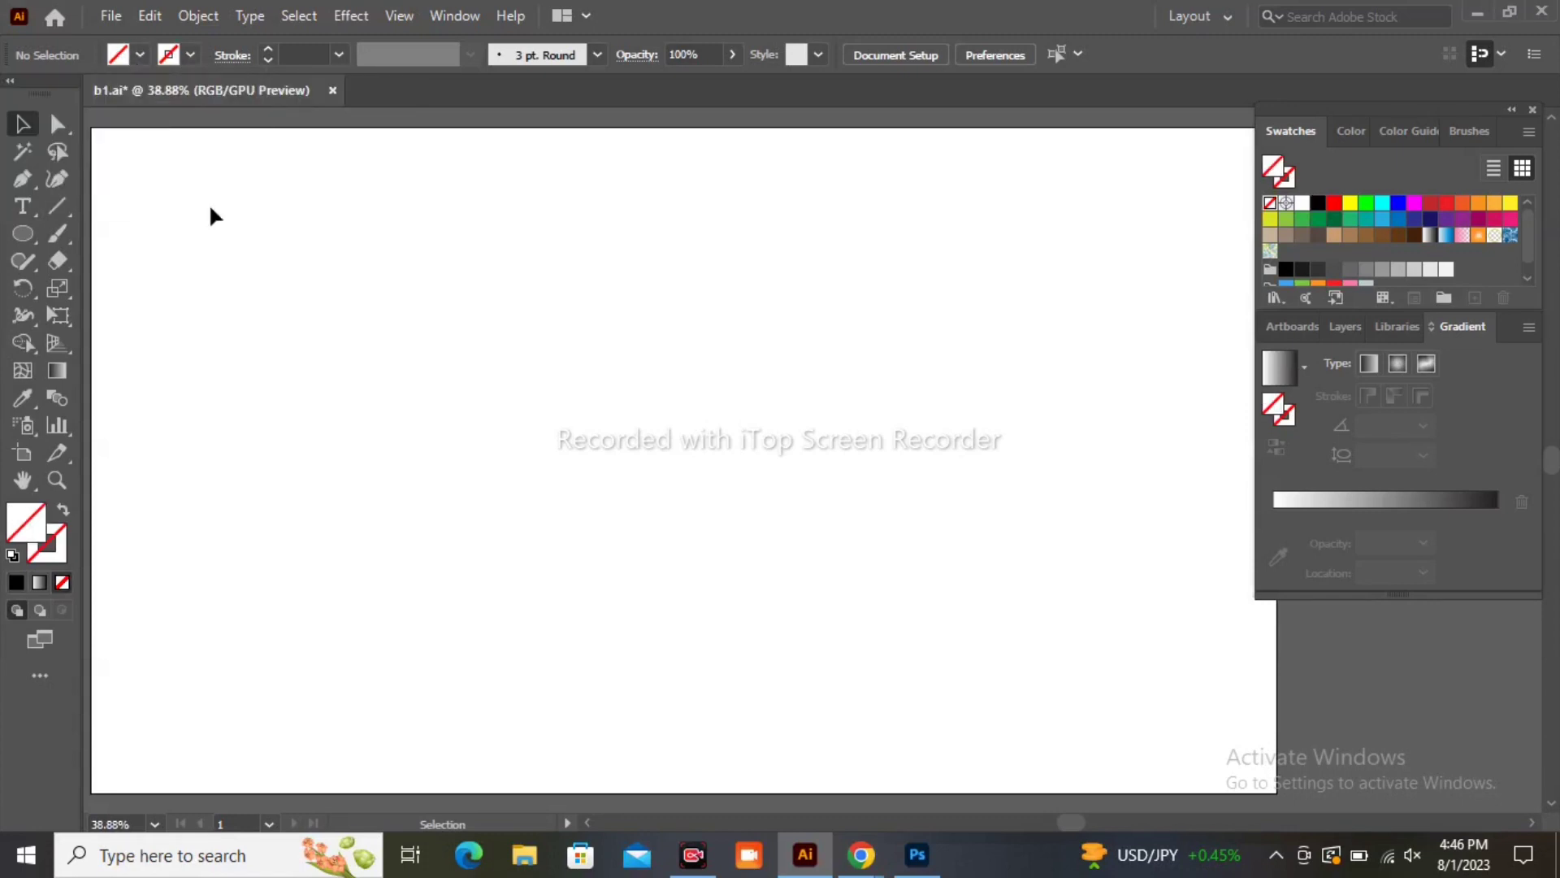
{"action": "left_click", "coordinate": [189, 54]}
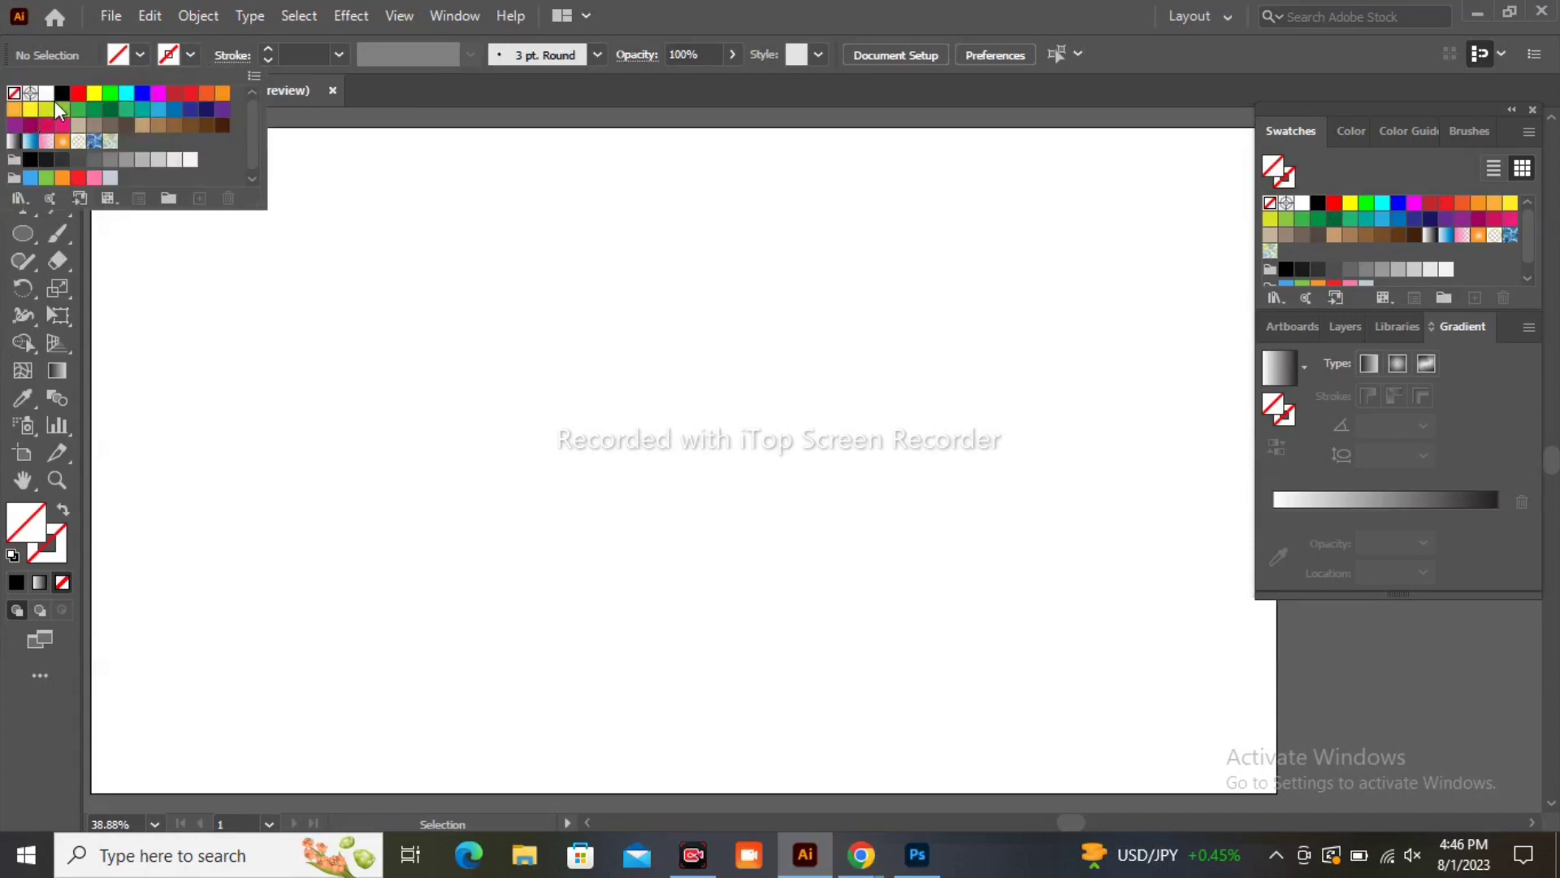
{"action": "left_click", "coordinate": [61, 99]}
{"action": "left_click", "coordinate": [278, 225]}
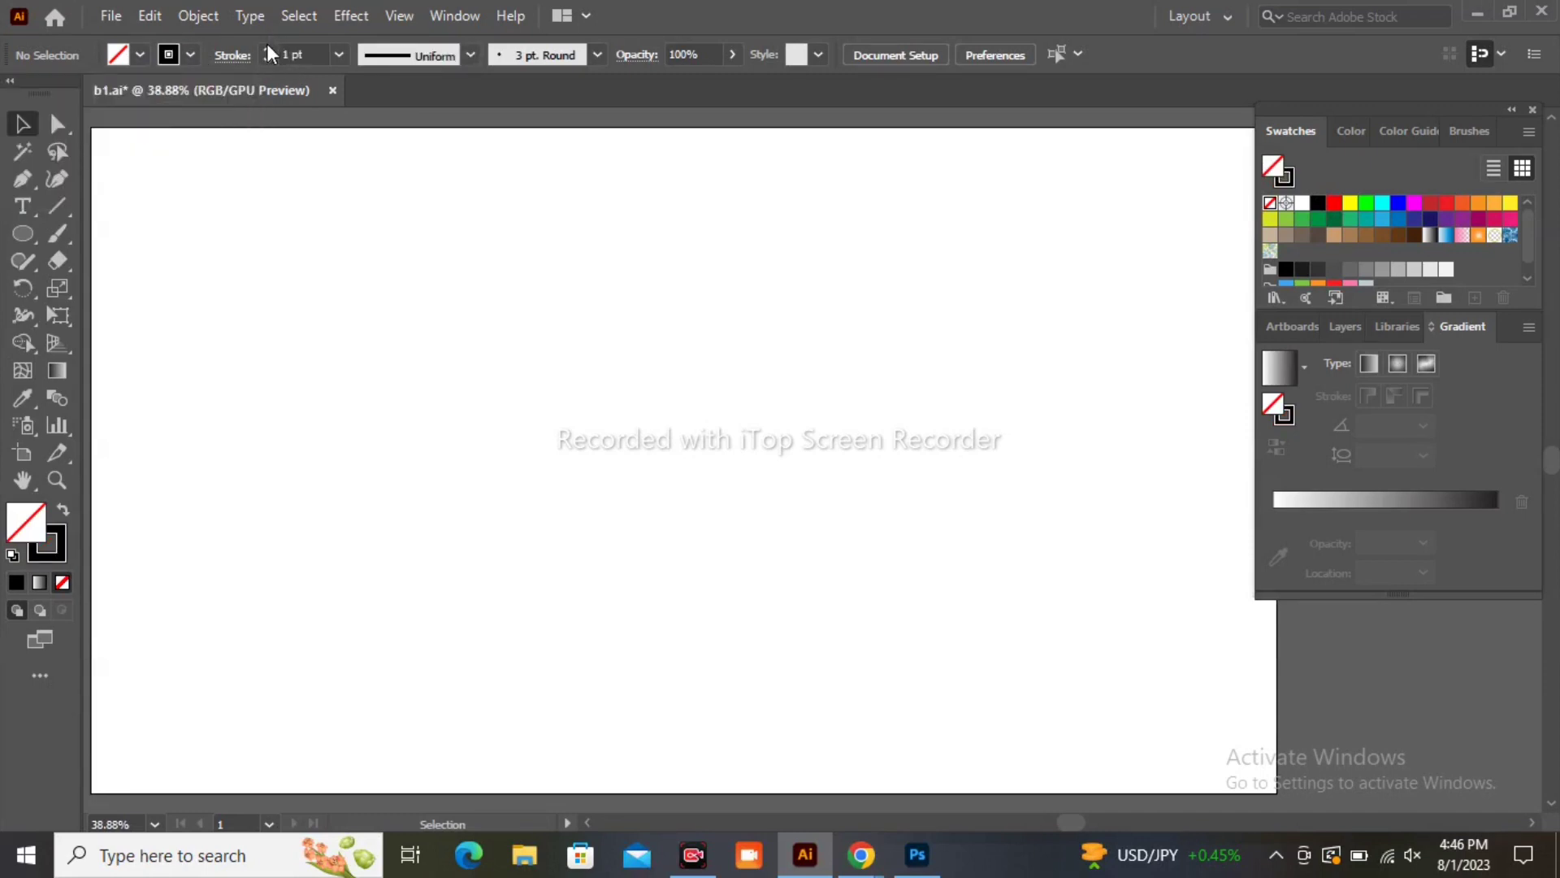
{"action": "left_click", "coordinate": [28, 234]}
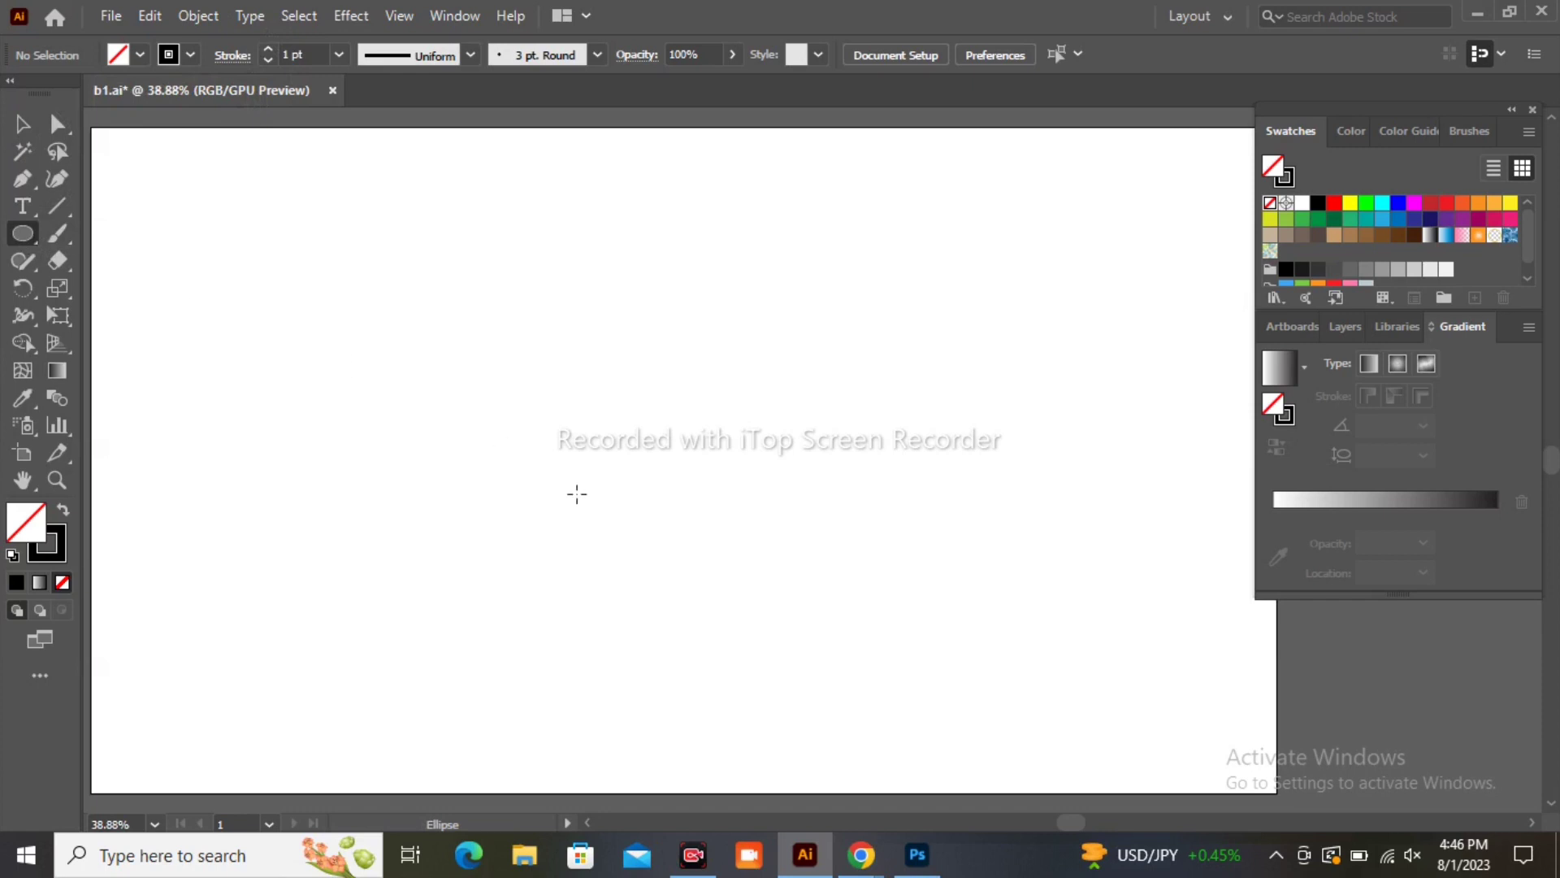
- Draw a small circle and a larger circle centred on it, both with 2 pt strokes
{"action": "left_click_drag", "start_coordinate": [650, 466], "coordinate": [635, 456]}
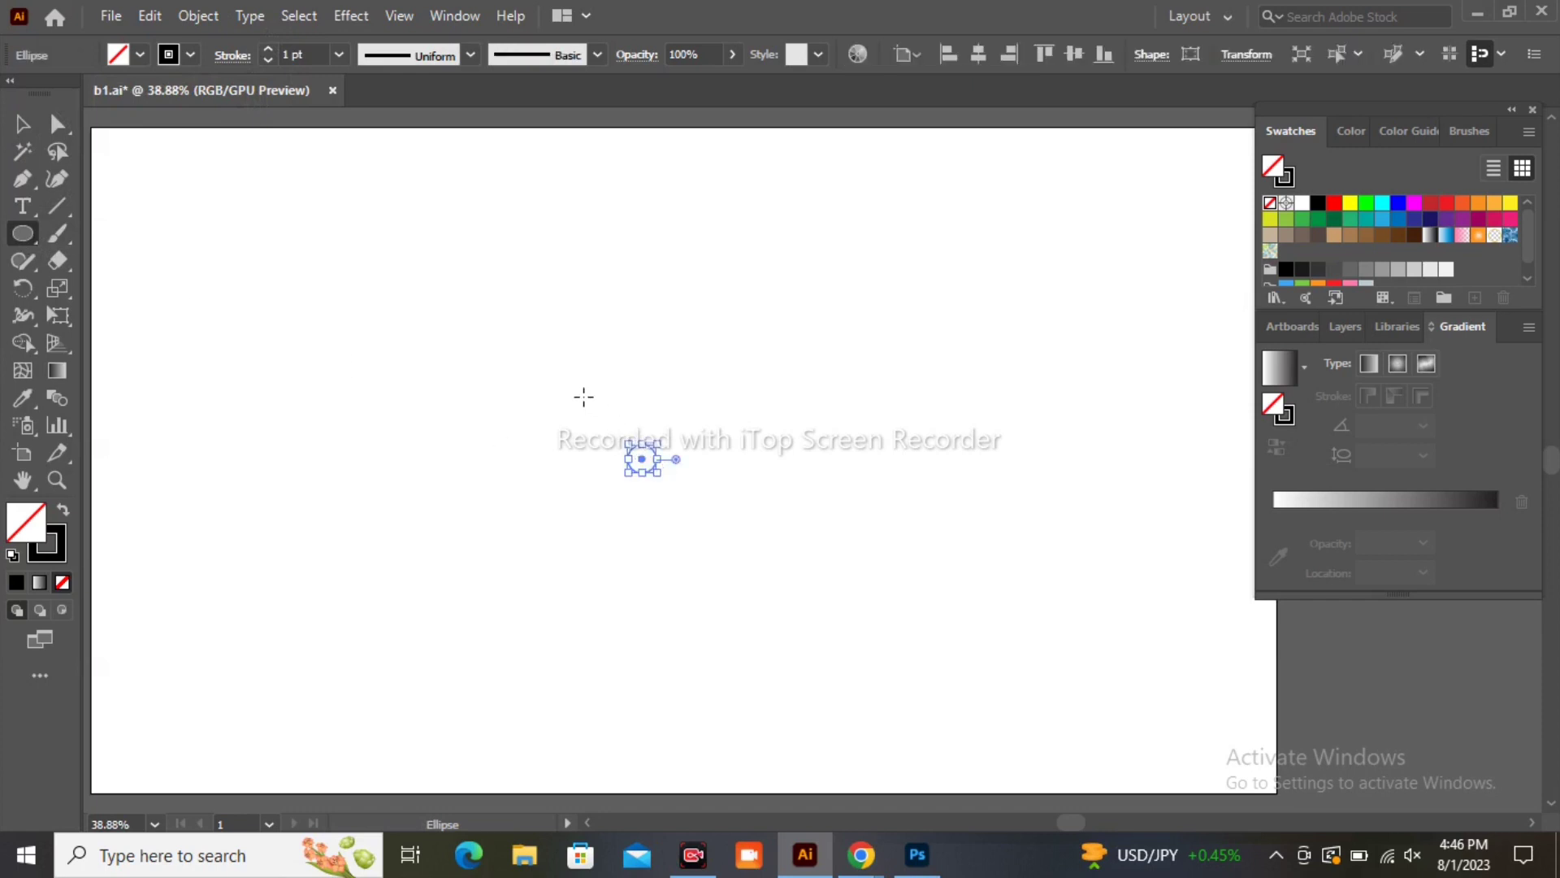
{"action": "left_click_drag", "start_coordinate": [581, 395], "coordinate": [737, 548]}
{"action": "left_click", "coordinate": [23, 124]}
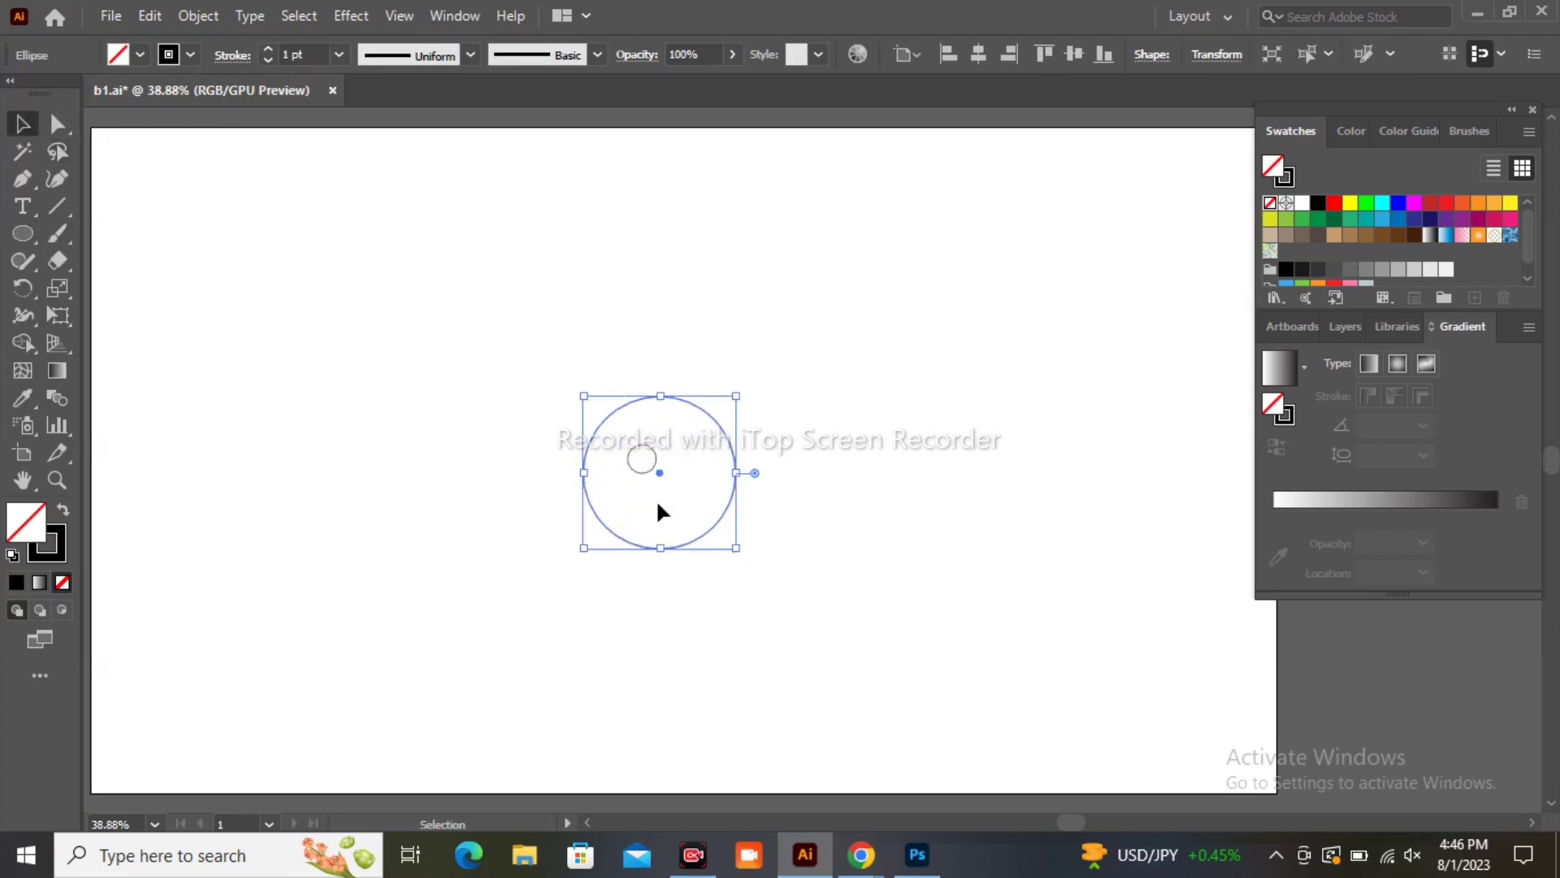
{"action": "left_click_drag", "start_coordinate": [658, 472], "coordinate": [640, 457]}
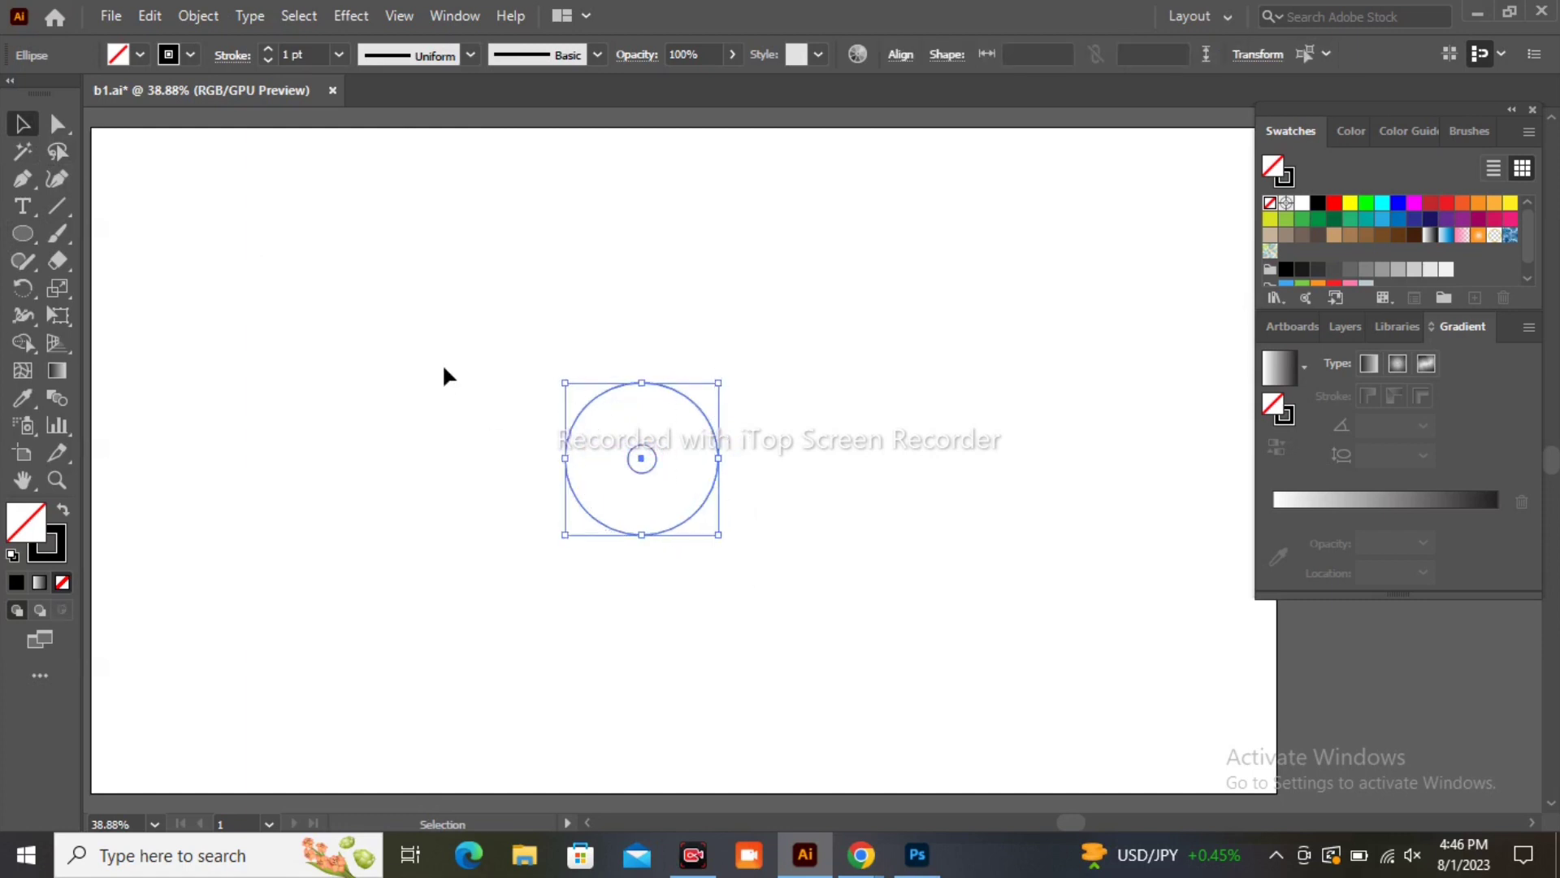
{"action": "left_click", "coordinate": [269, 49]}
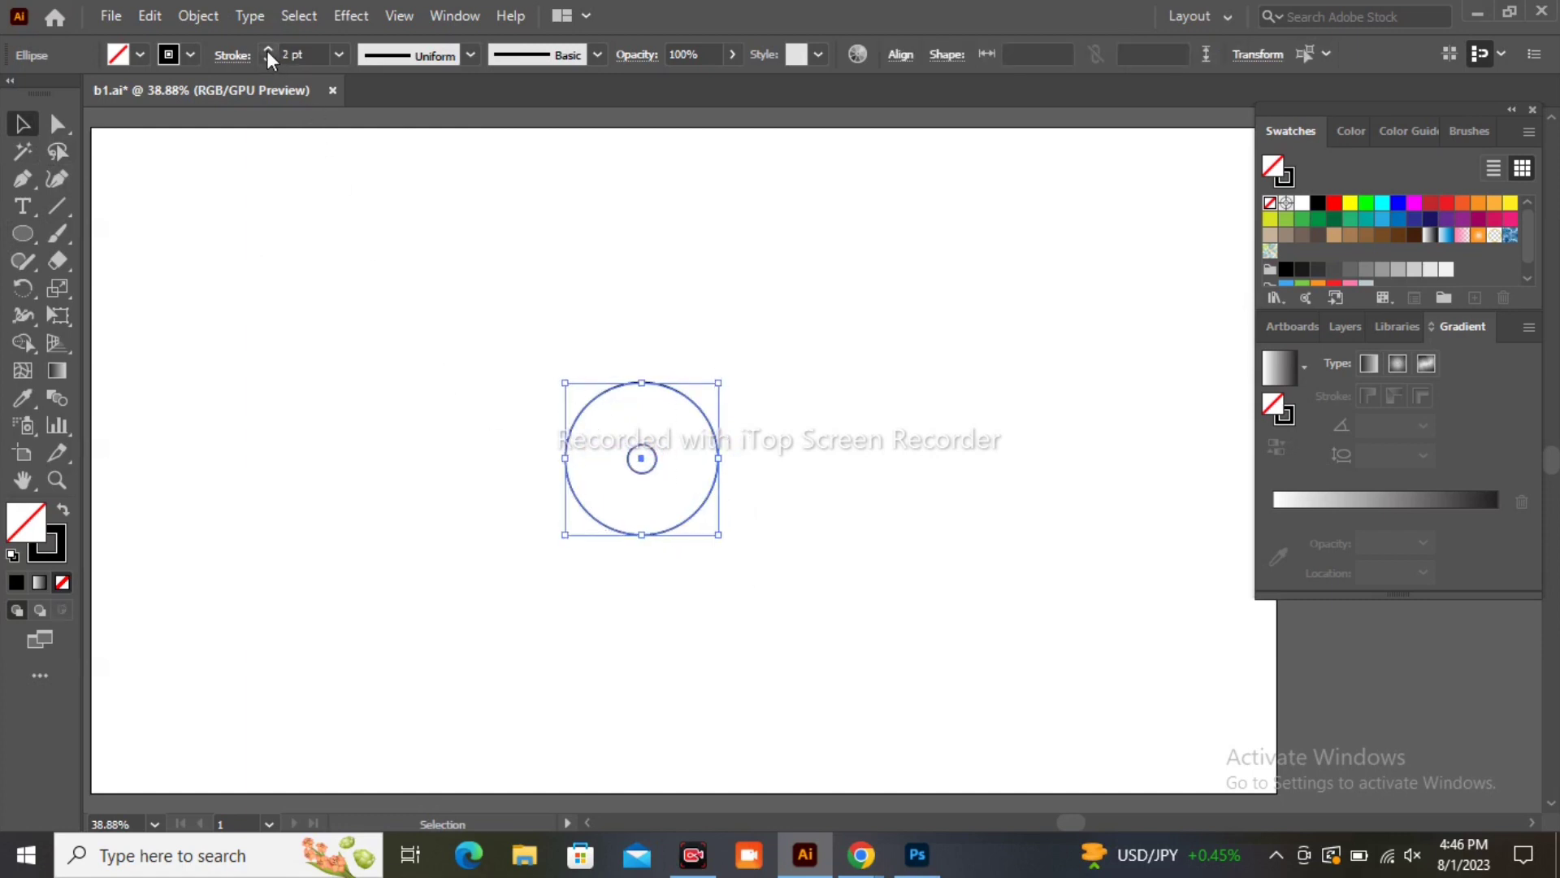
- Blend the two circles with 4 specified steps into concentric rings
{"action": "left_click", "coordinate": [197, 16]}
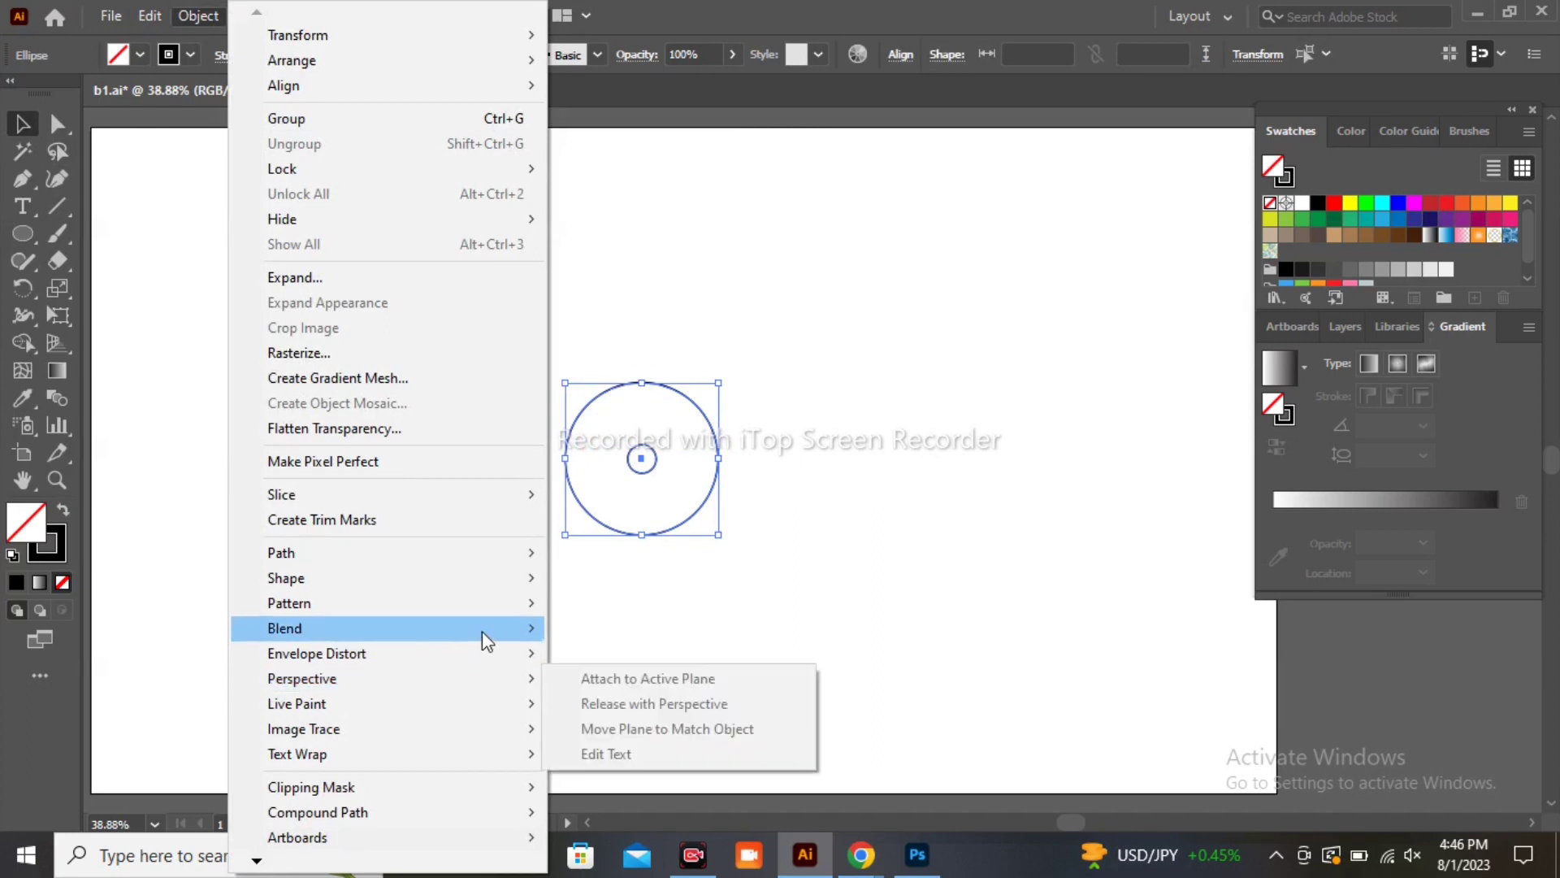
{"action": "mouse_move", "coordinate": [390, 628]}
{"action": "left_click", "coordinate": [627, 684]}
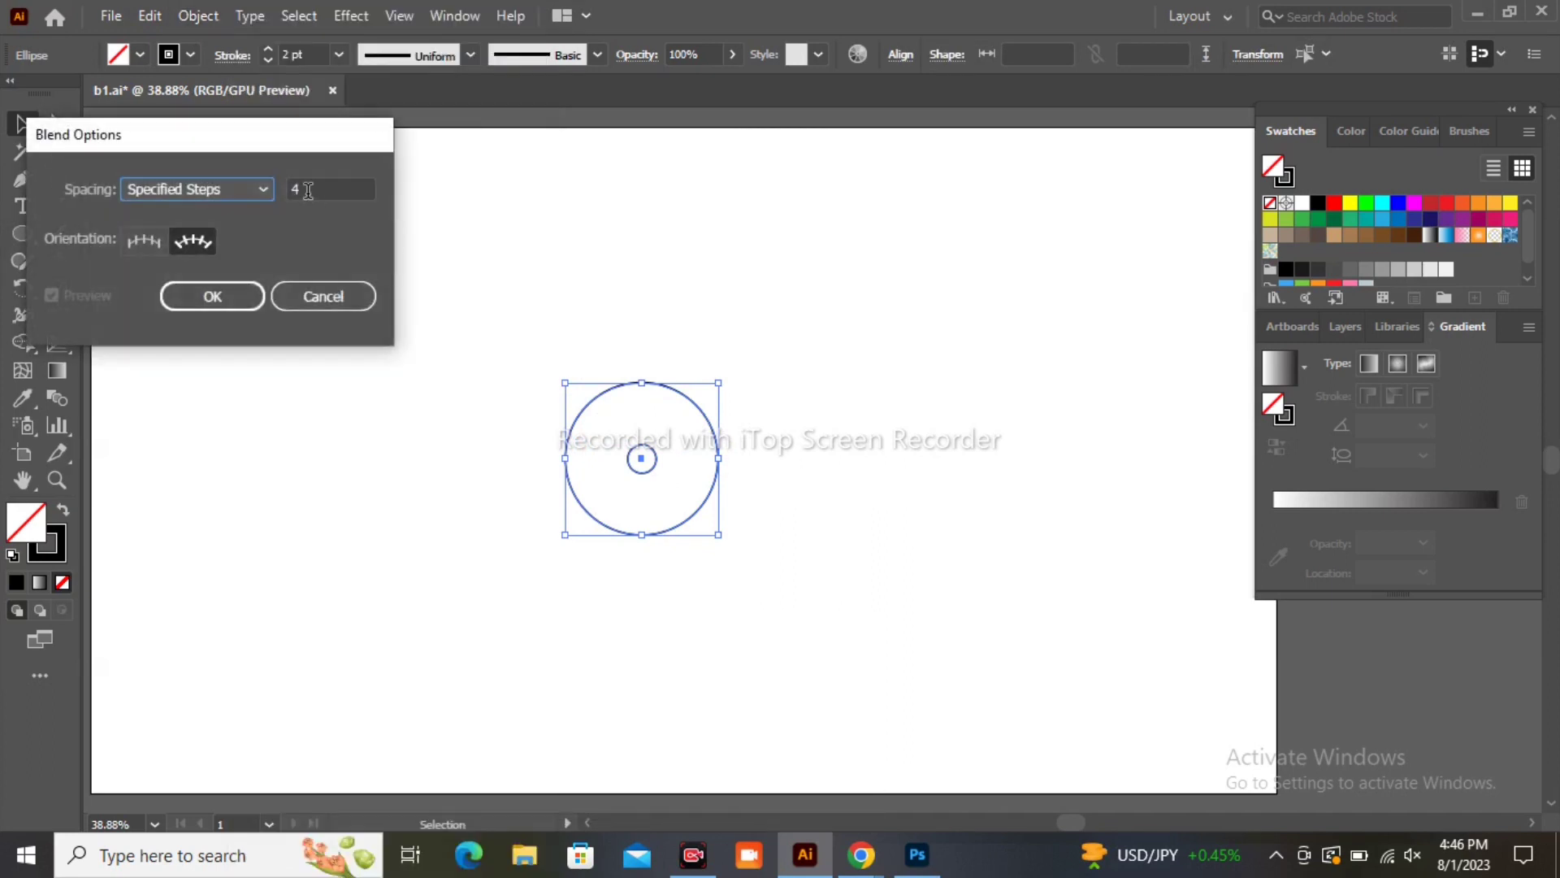
{"action": "left_click", "coordinate": [255, 300]}
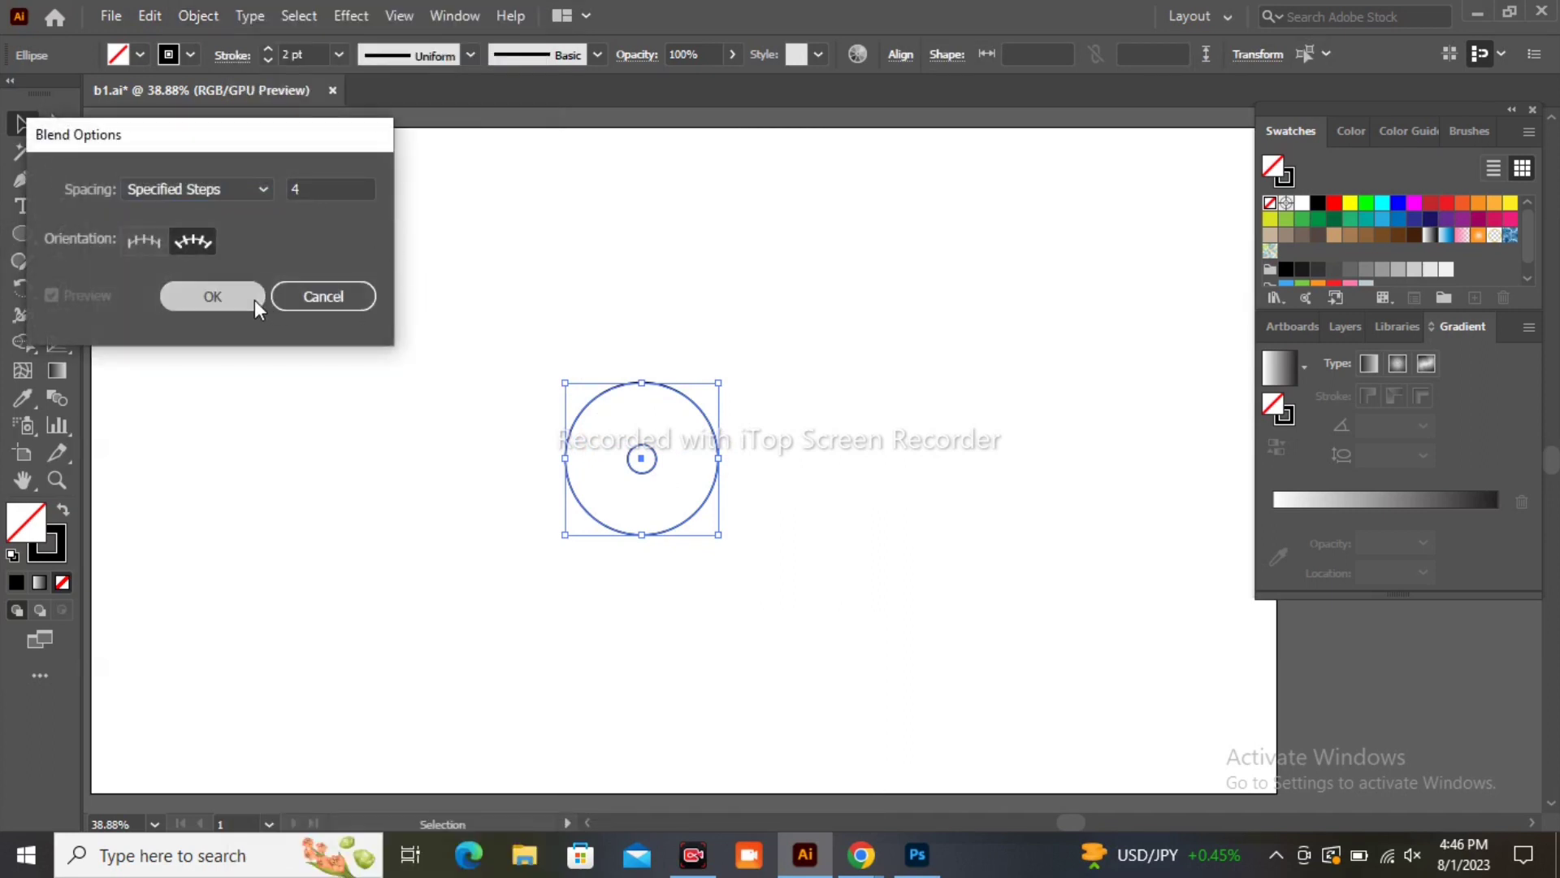
{"action": "left_click", "coordinate": [197, 17]}
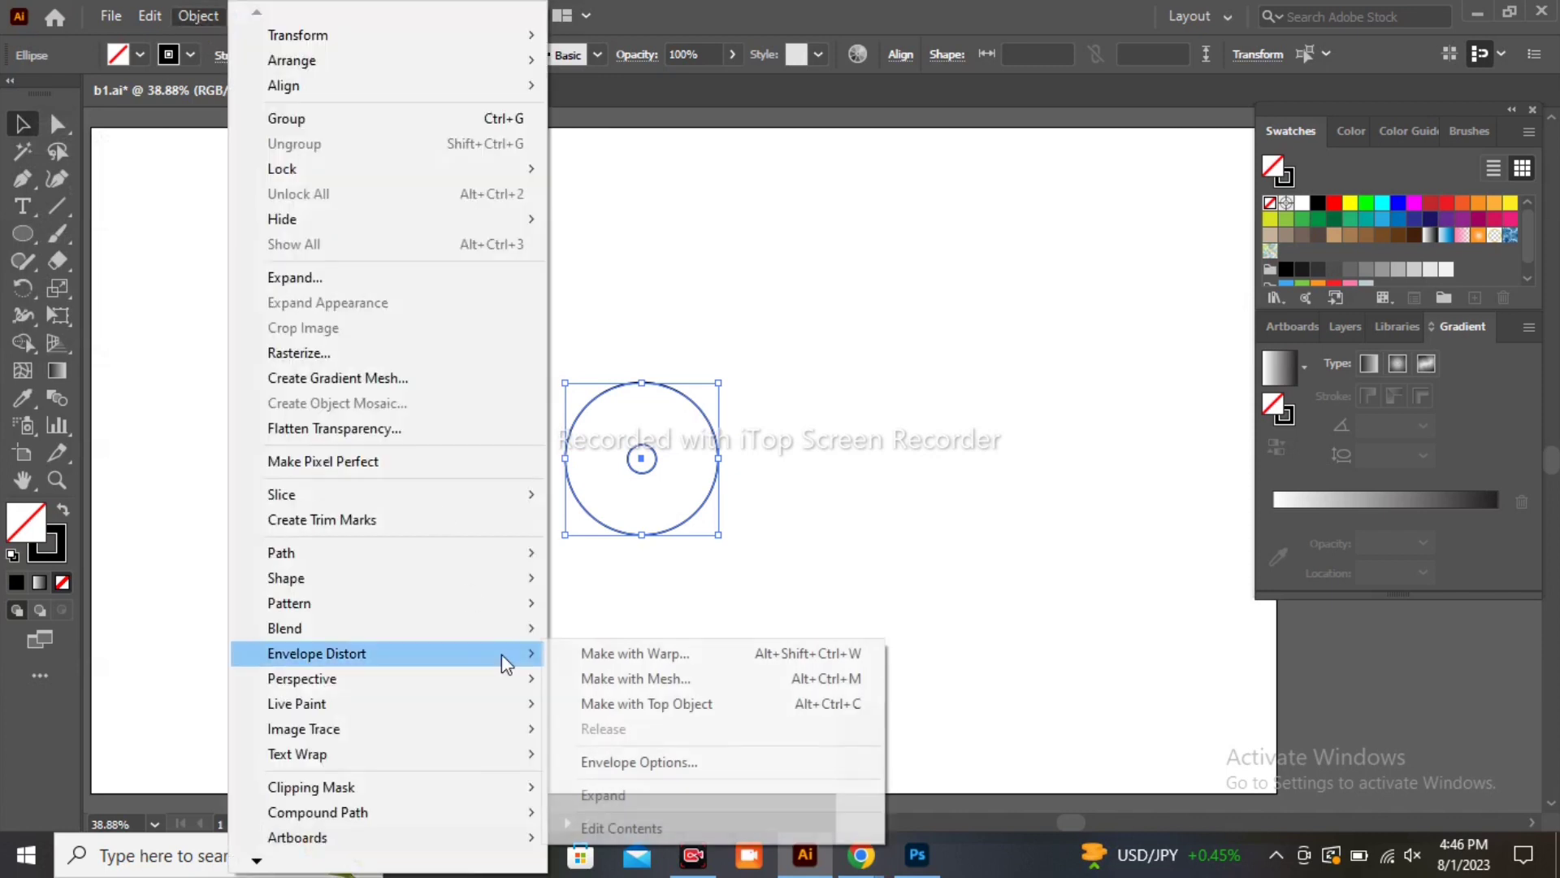
{"action": "mouse_move", "coordinate": [366, 627]}
{"action": "left_click", "coordinate": [580, 630]}
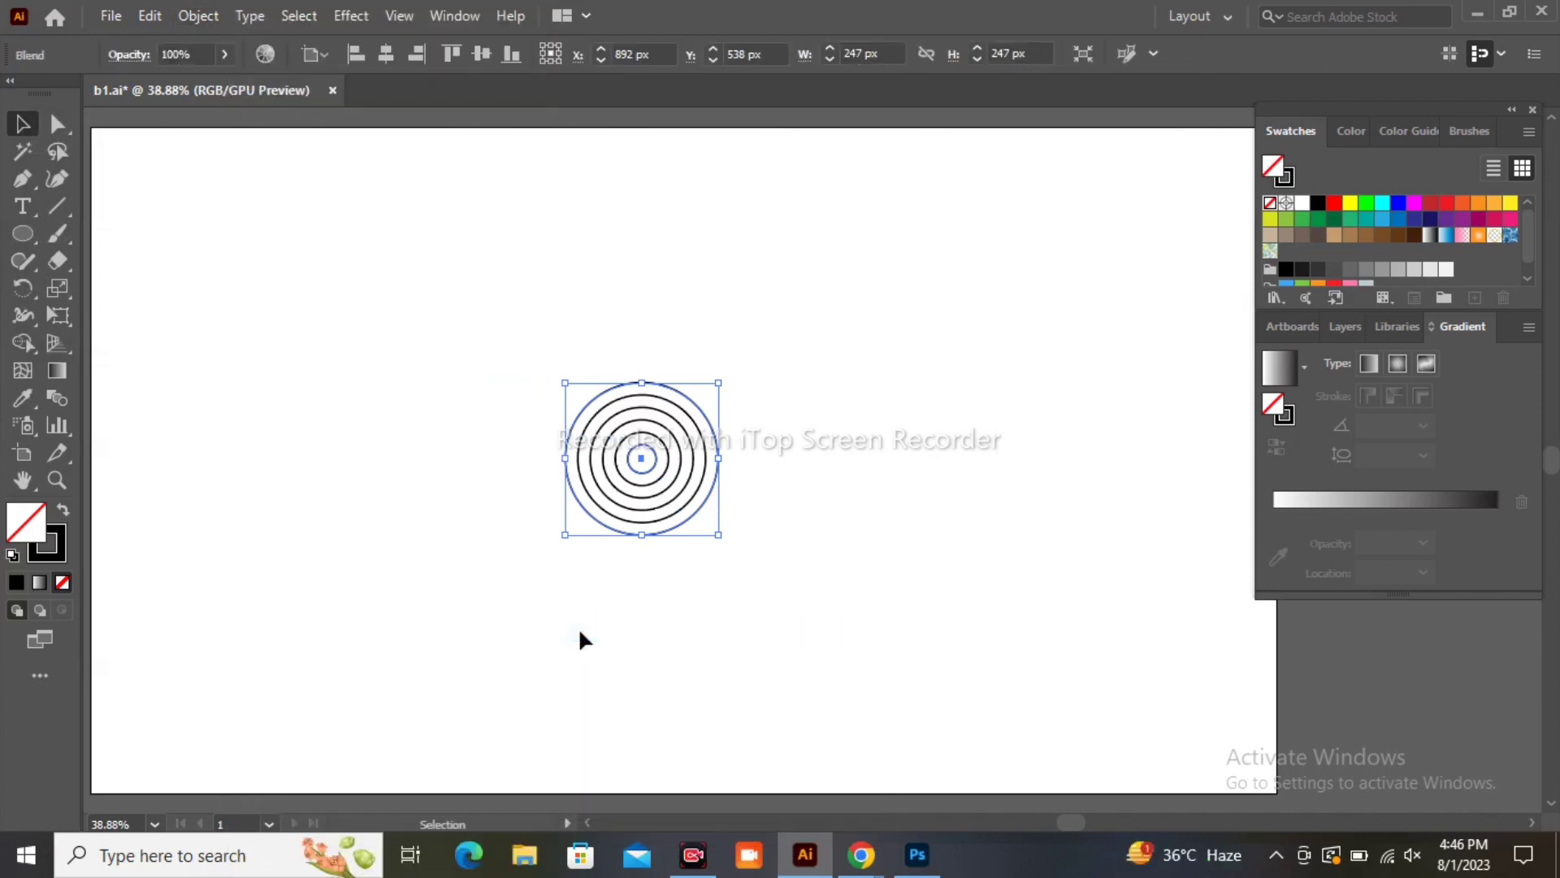
- Expand the blend into separate ordinary paths and deselect them
{"action": "left_click", "coordinate": [206, 18]}
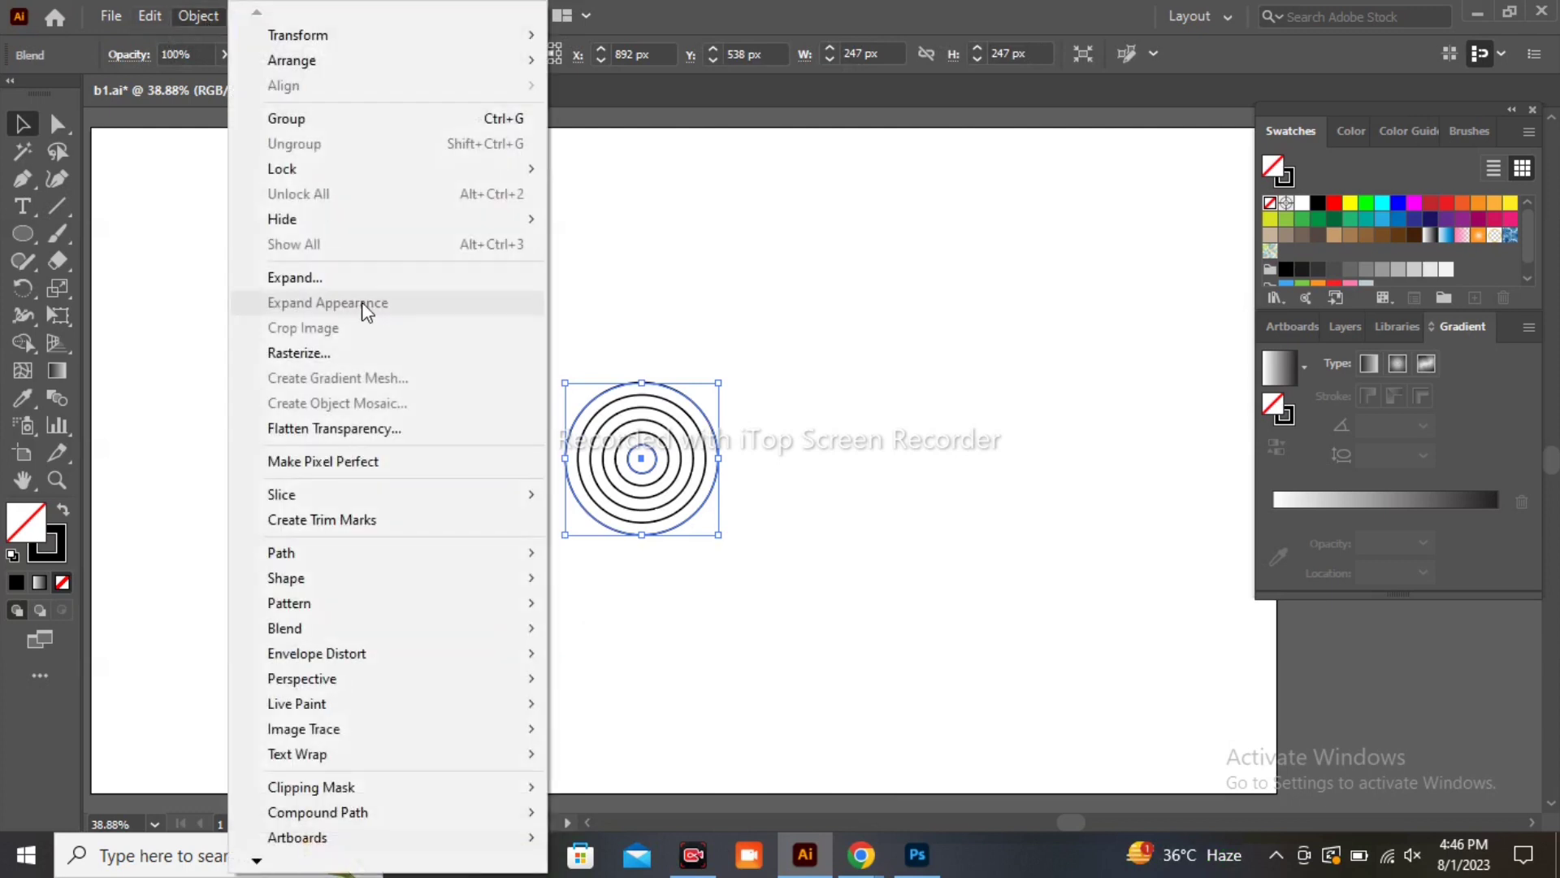
{"action": "left_click", "coordinate": [356, 280]}
{"action": "left_click", "coordinate": [329, 546]}
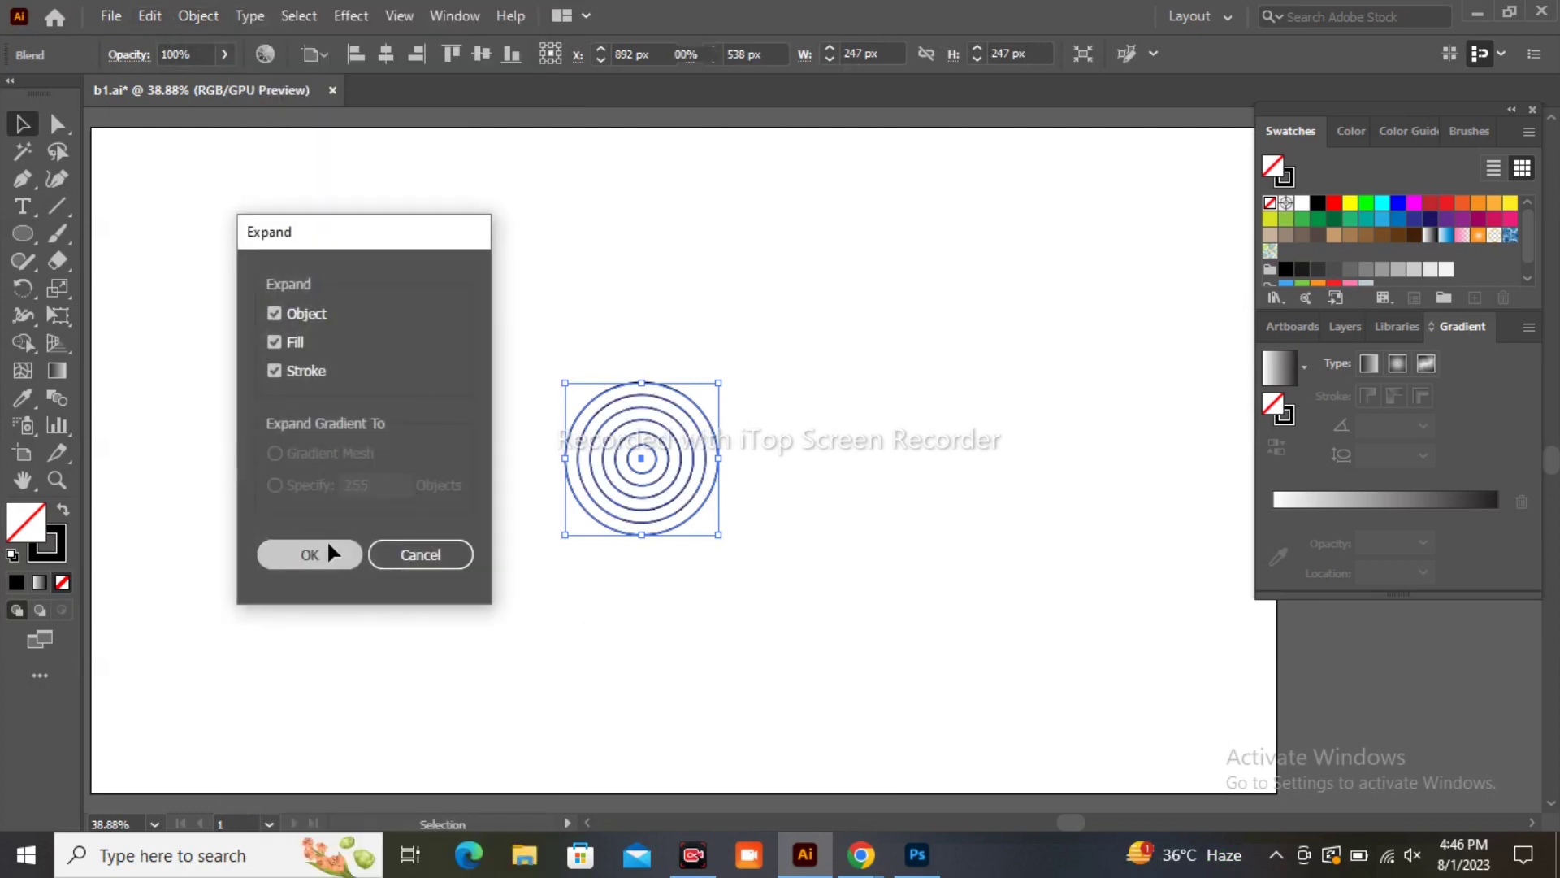
{"action": "left_click", "coordinate": [365, 411]}
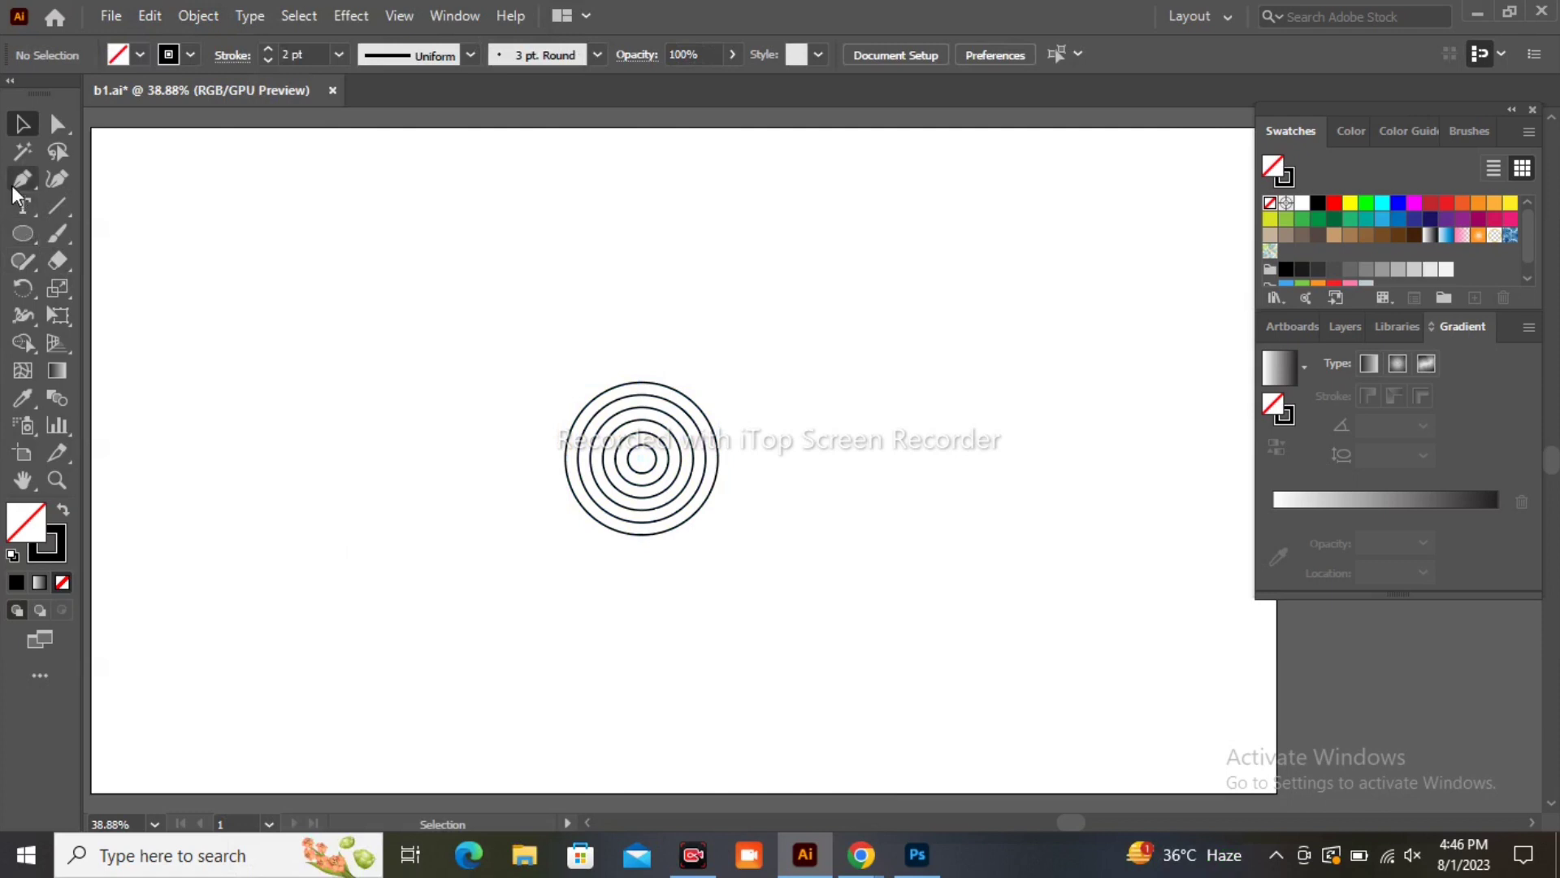
{"action": "left_click", "coordinate": [23, 180]}
- Draw a vertical line through the rings and repeat leftward copies into parallel stems
{"action": "left_click", "coordinate": [627, 234]}
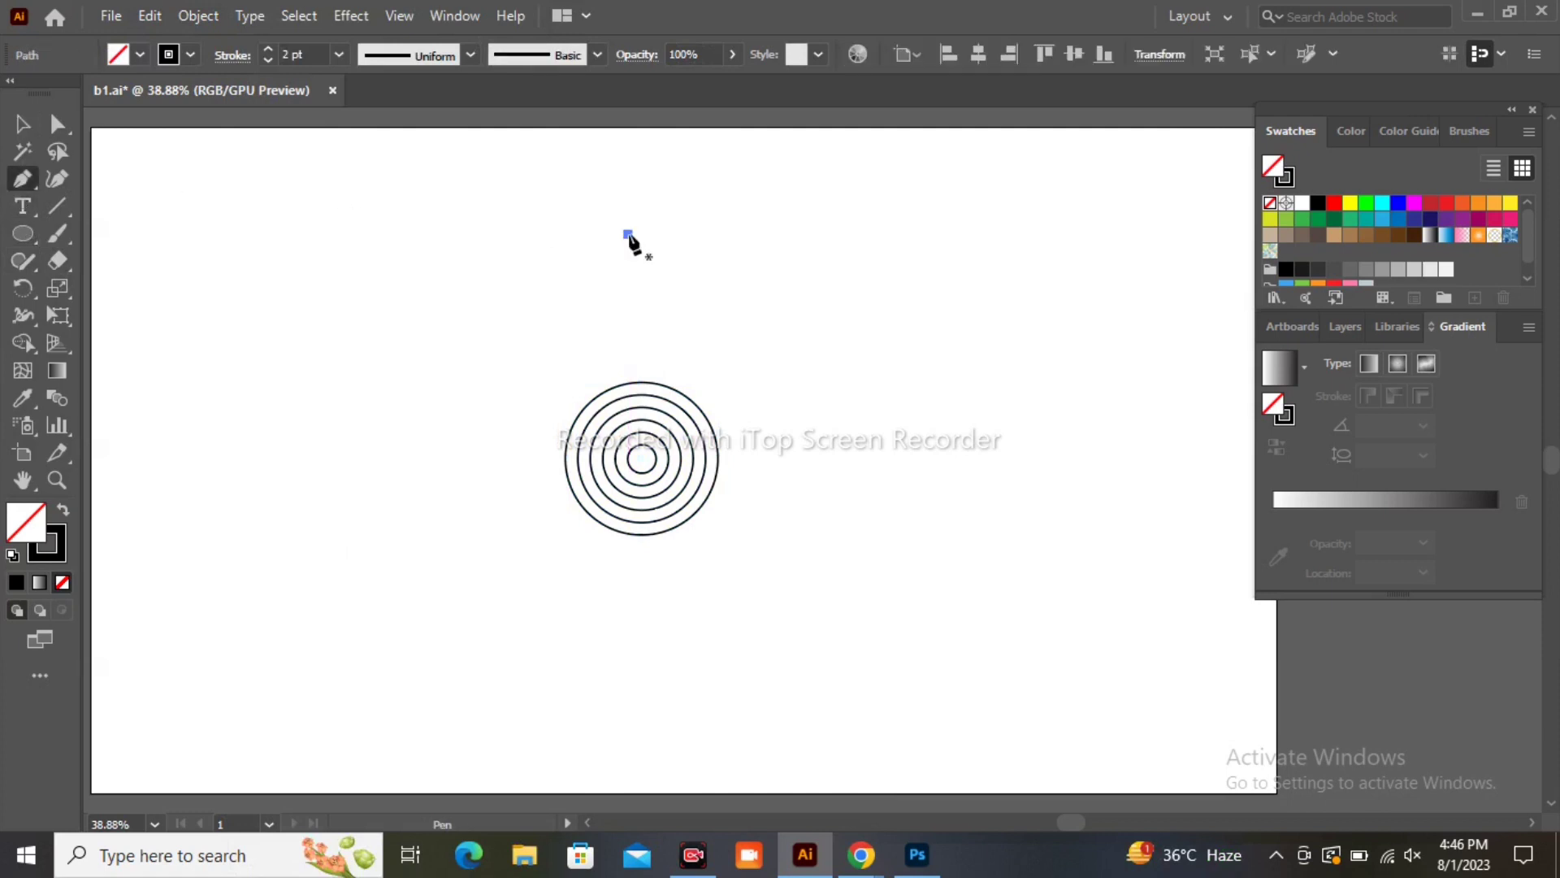
{"action": "left_click", "coordinate": [627, 601]}
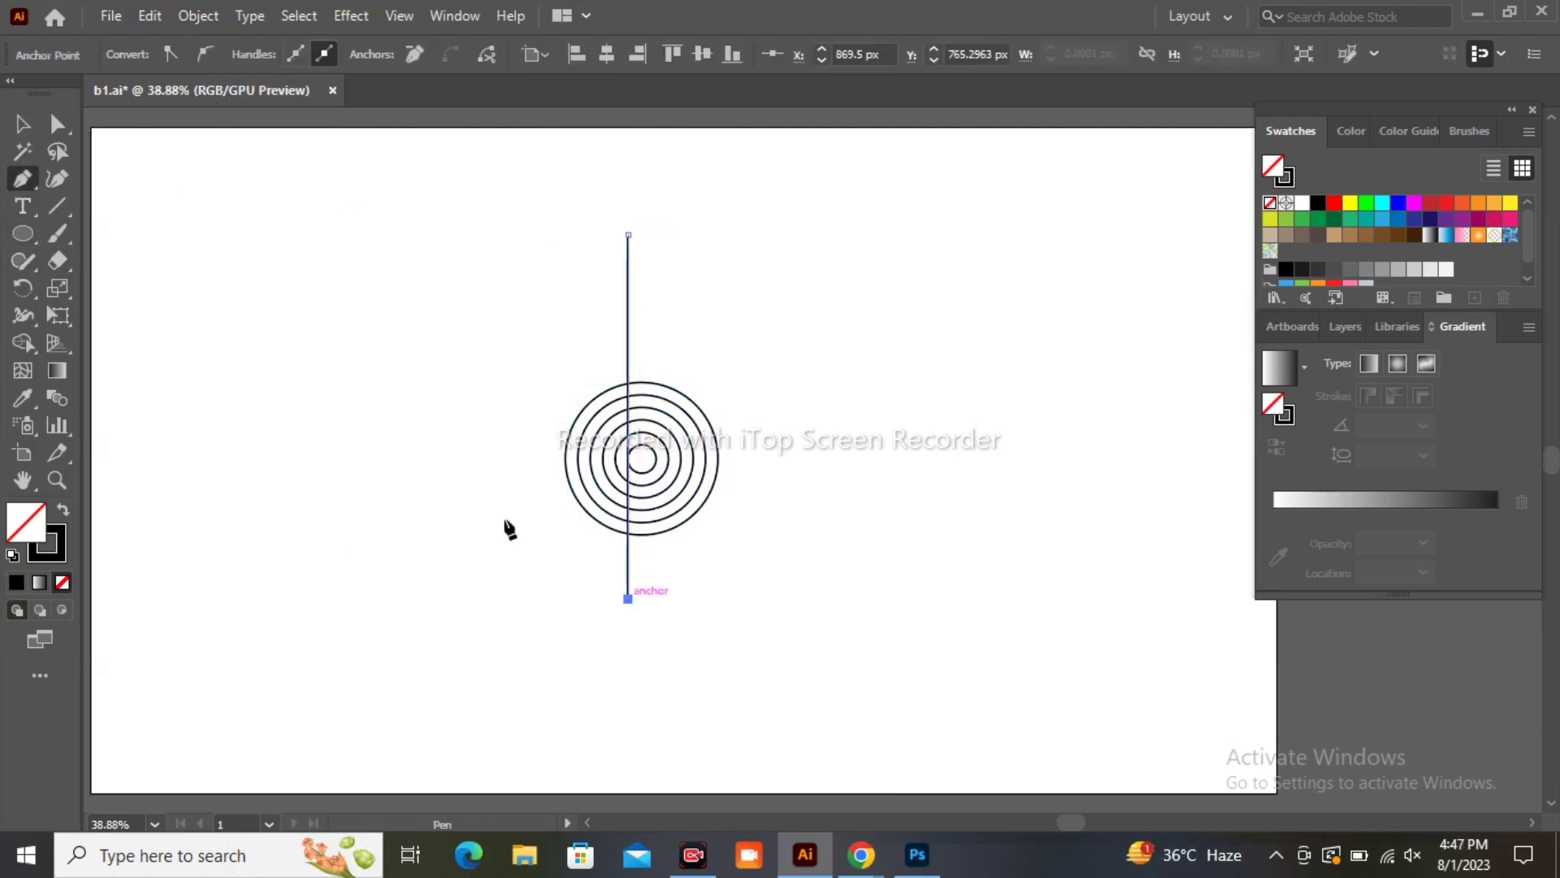
{"action": "left_click", "coordinate": [23, 124]}
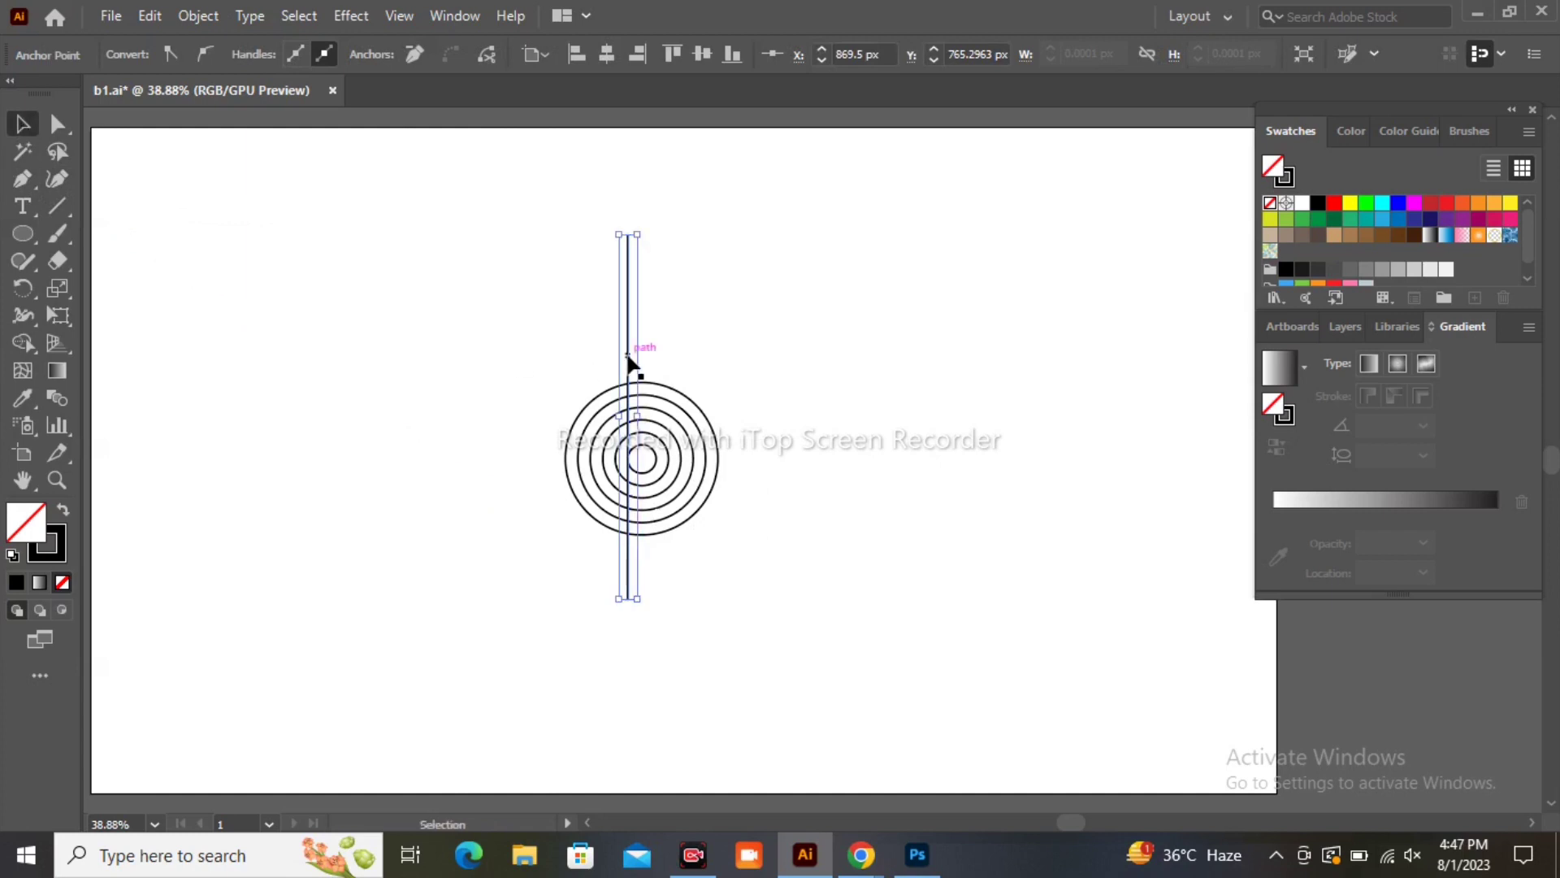
{"action": "left_click_drag", "start_coordinate": [628, 360], "coordinate": [618, 360]}
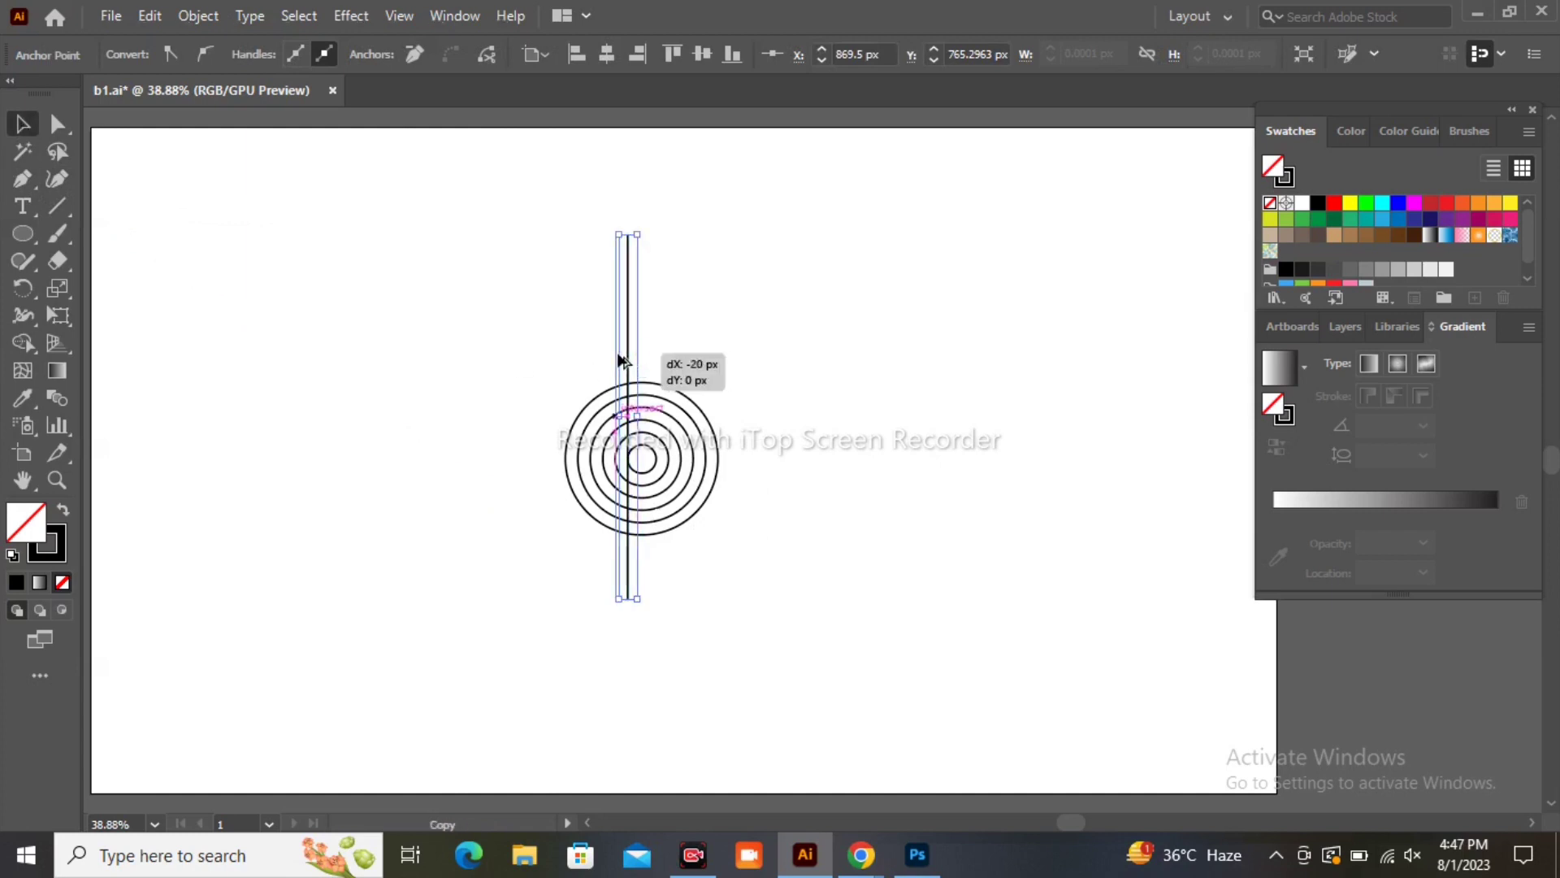
{"action": "key", "text": "ctrl+d"}
{"action": "key", "text": "ctrl+d"}
{"action": "key", "text": "ctrl+d"}
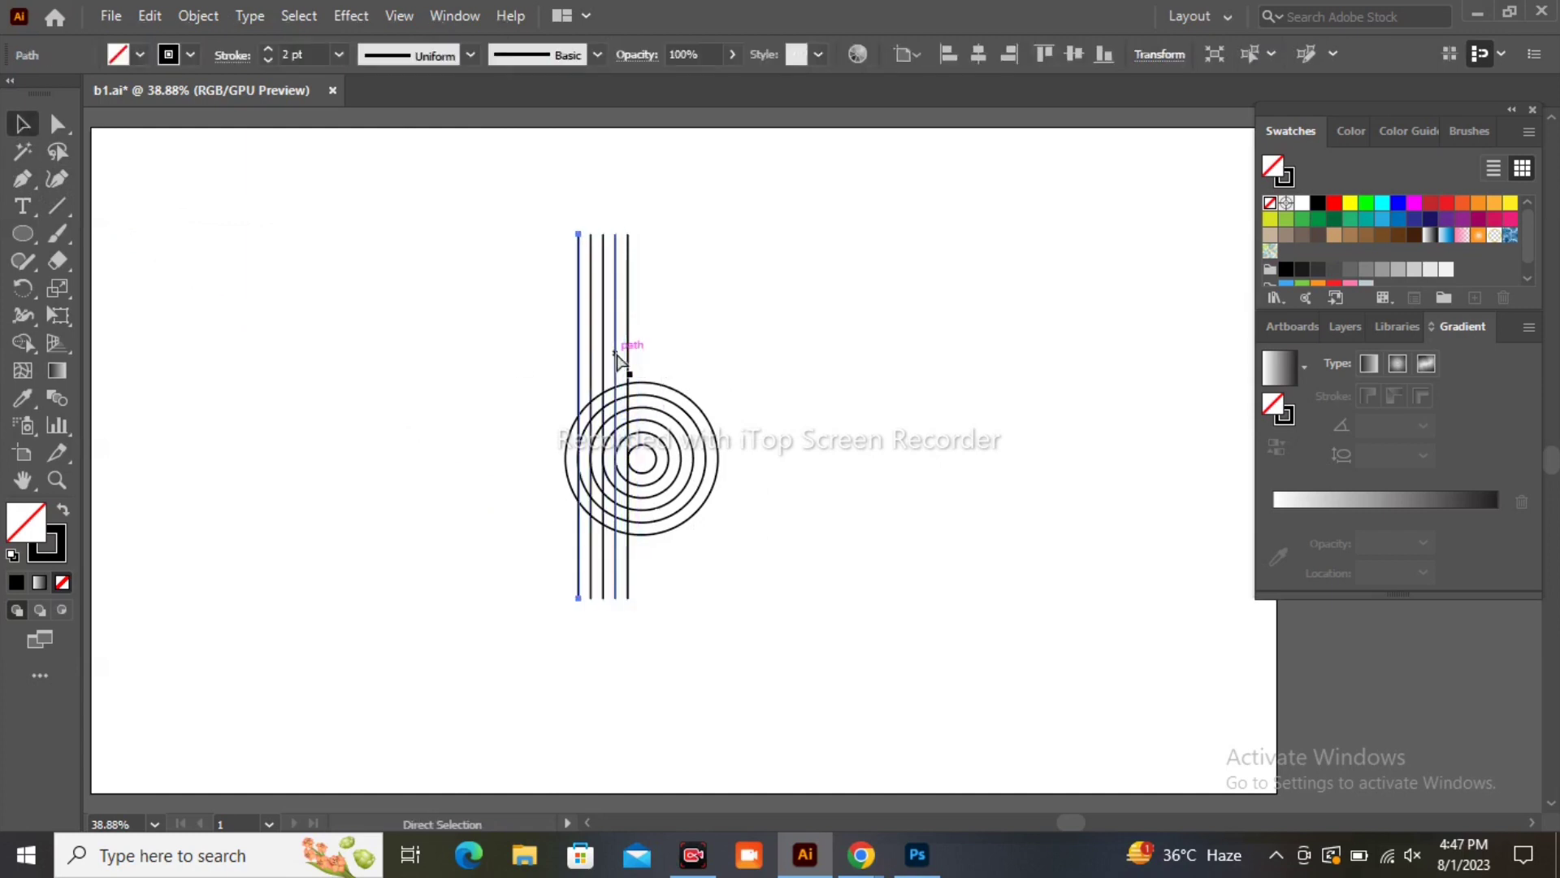
{"action": "key", "text": "ctrl+d"}
{"action": "key", "text": "ctrl+d"}
{"action": "left_click", "coordinate": [398, 311]}
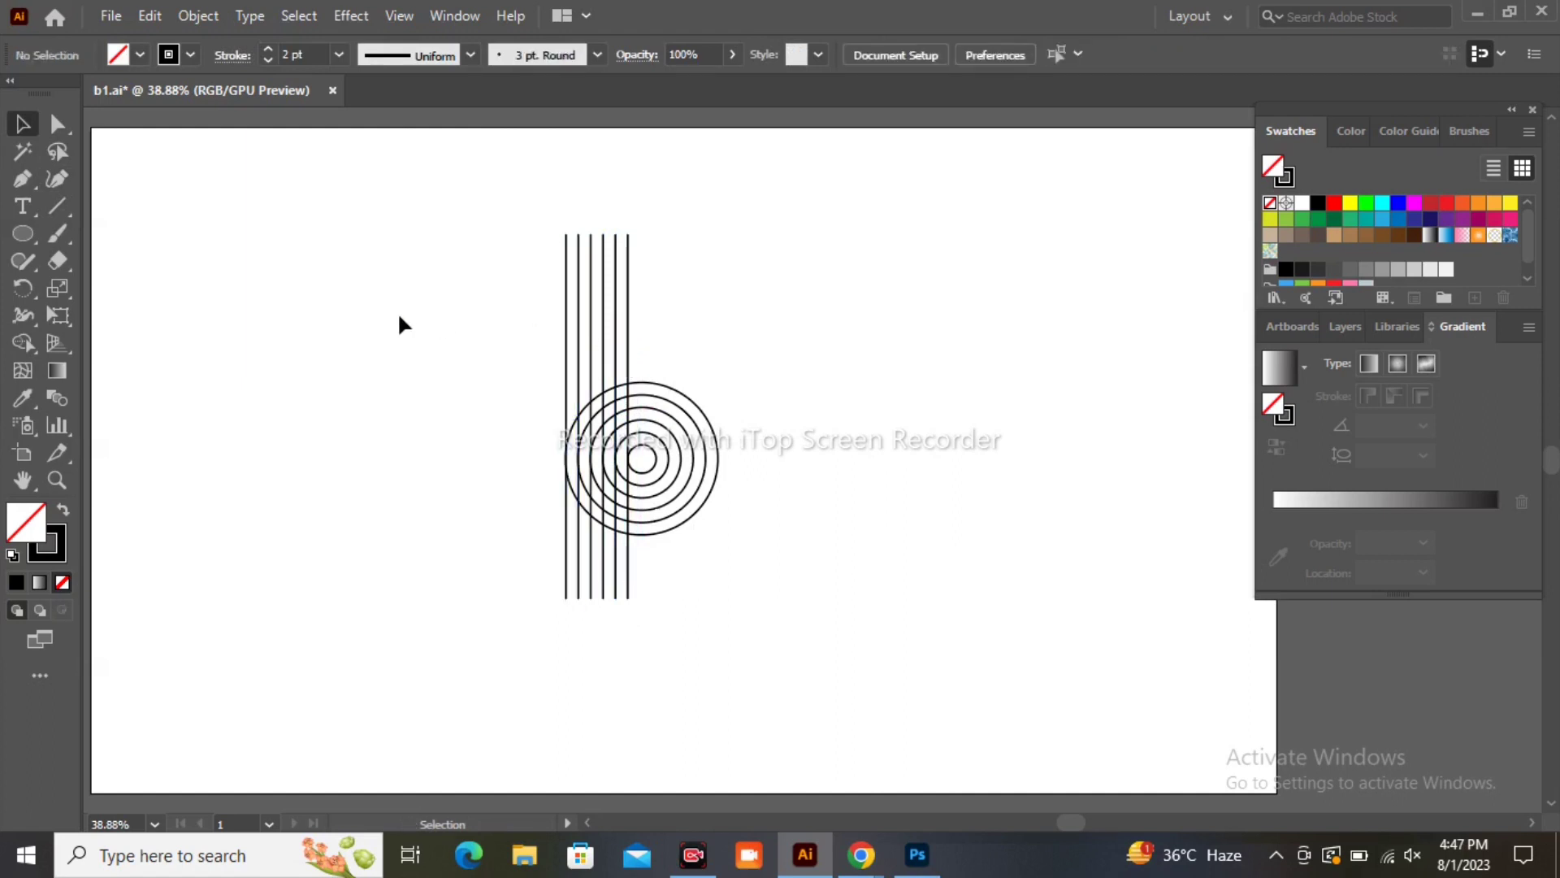
- Paste a copy of two vertical lines in place and rotate it to exactly horizontal
{"action": "left_click", "coordinate": [628, 252]}
{"action": "left_click", "coordinate": [153, 13]}
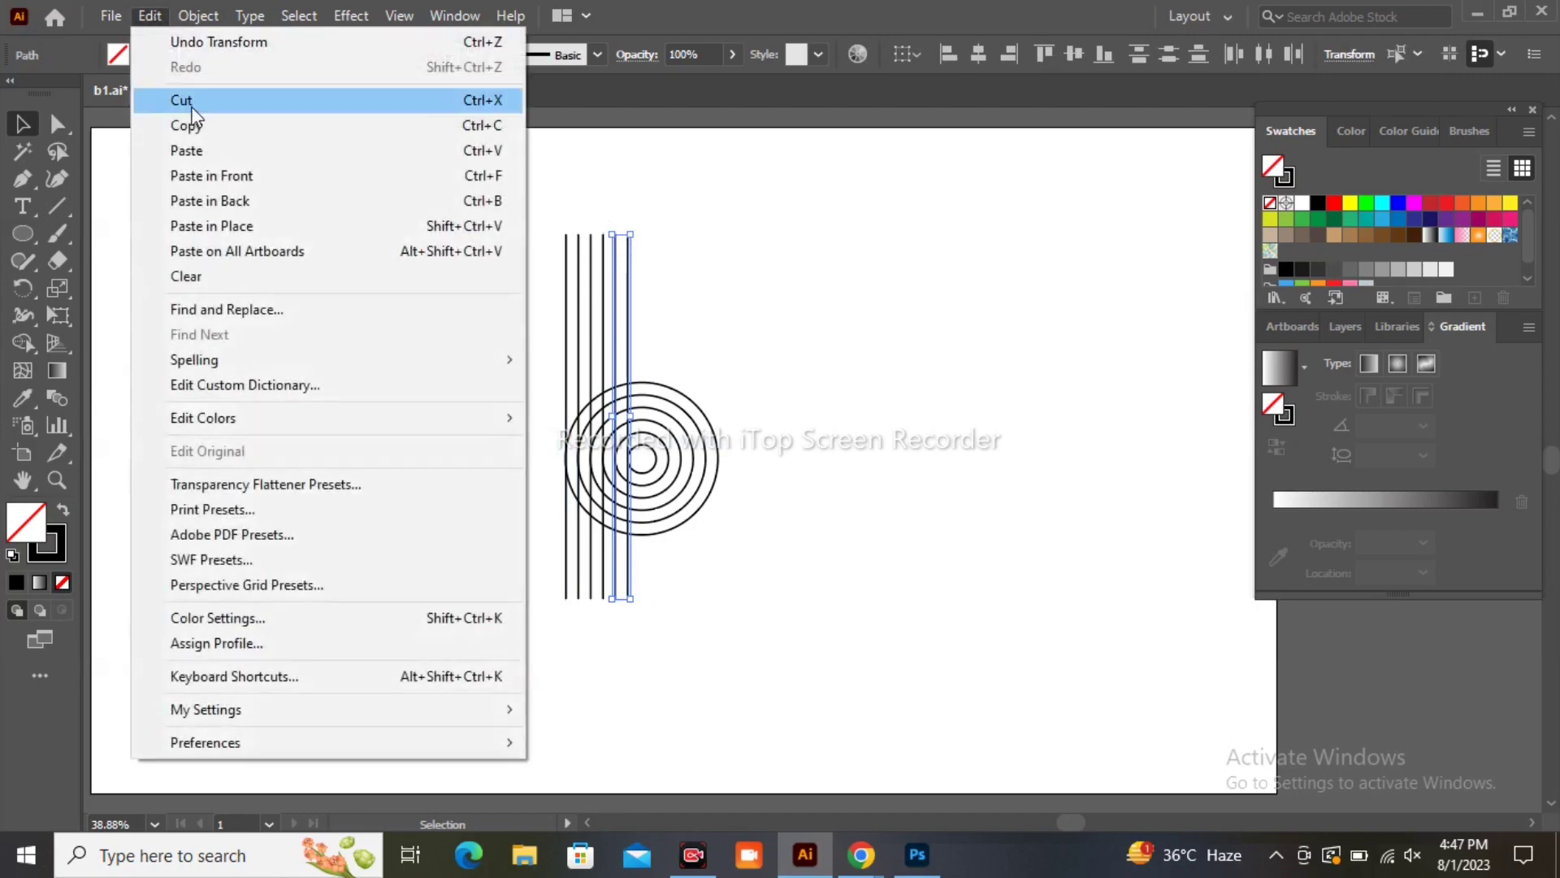
{"action": "left_click", "coordinate": [188, 126]}
{"action": "left_click", "coordinate": [150, 15]}
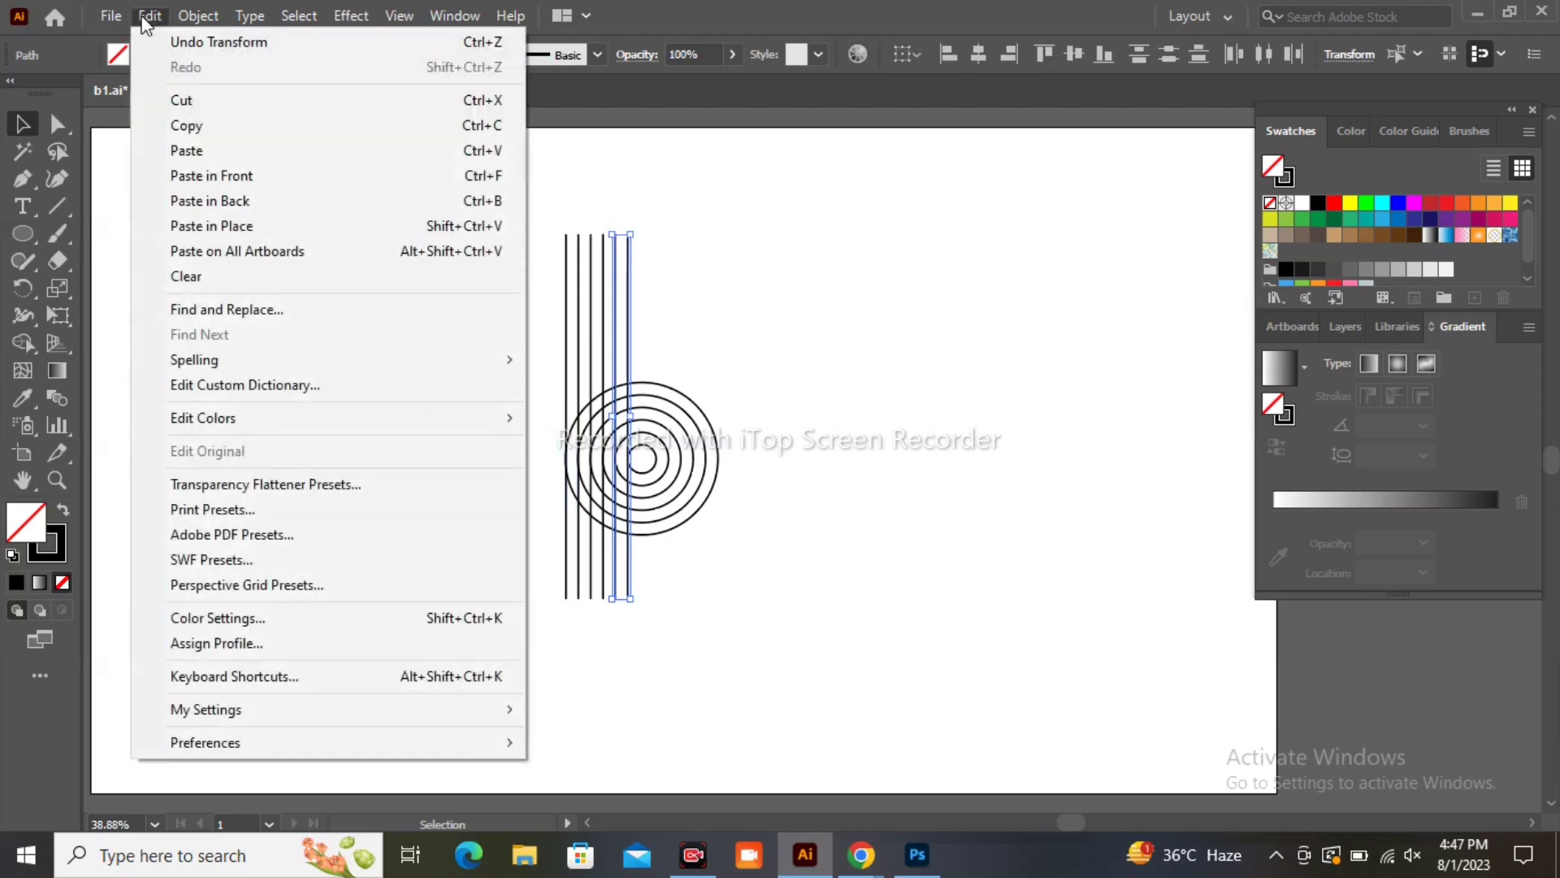
{"action": "left_click", "coordinate": [261, 223]}
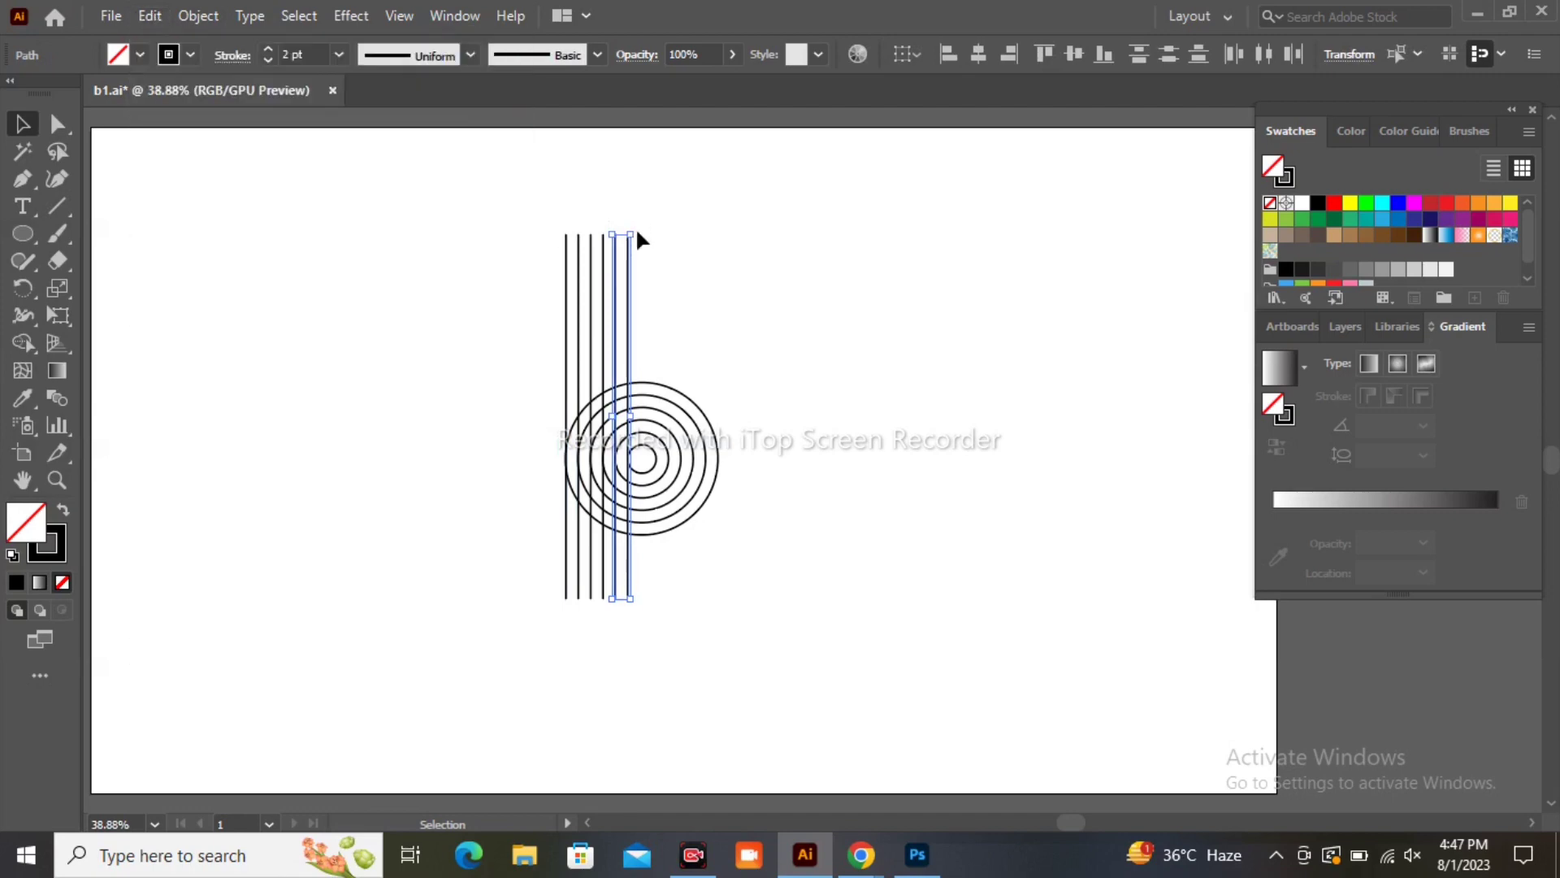
{"action": "mouse_move", "coordinate": [641, 230]}
{"action": "left_mouse_down"}
{"action": "mouse_move", "coordinate": [811, 438]}
{"action": "mouse_move", "coordinate": [734, 423]}
{"action": "mouse_move", "coordinate": [735, 467]}
{"action": "left_mouse_up"}
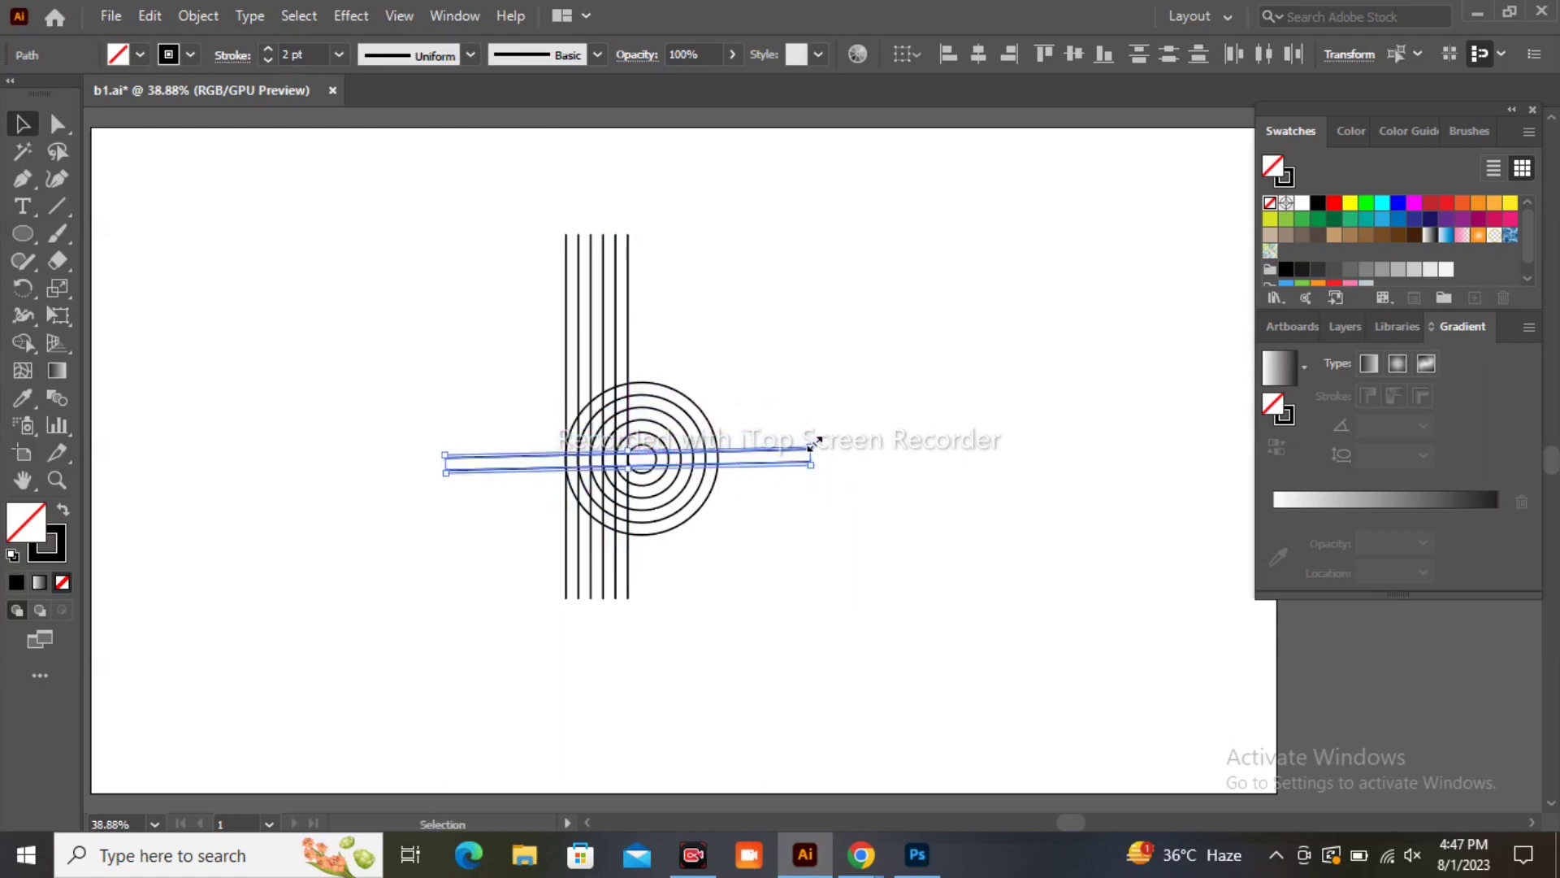
{"action": "left_click_drag", "start_coordinate": [821, 441], "coordinate": [822, 445]}
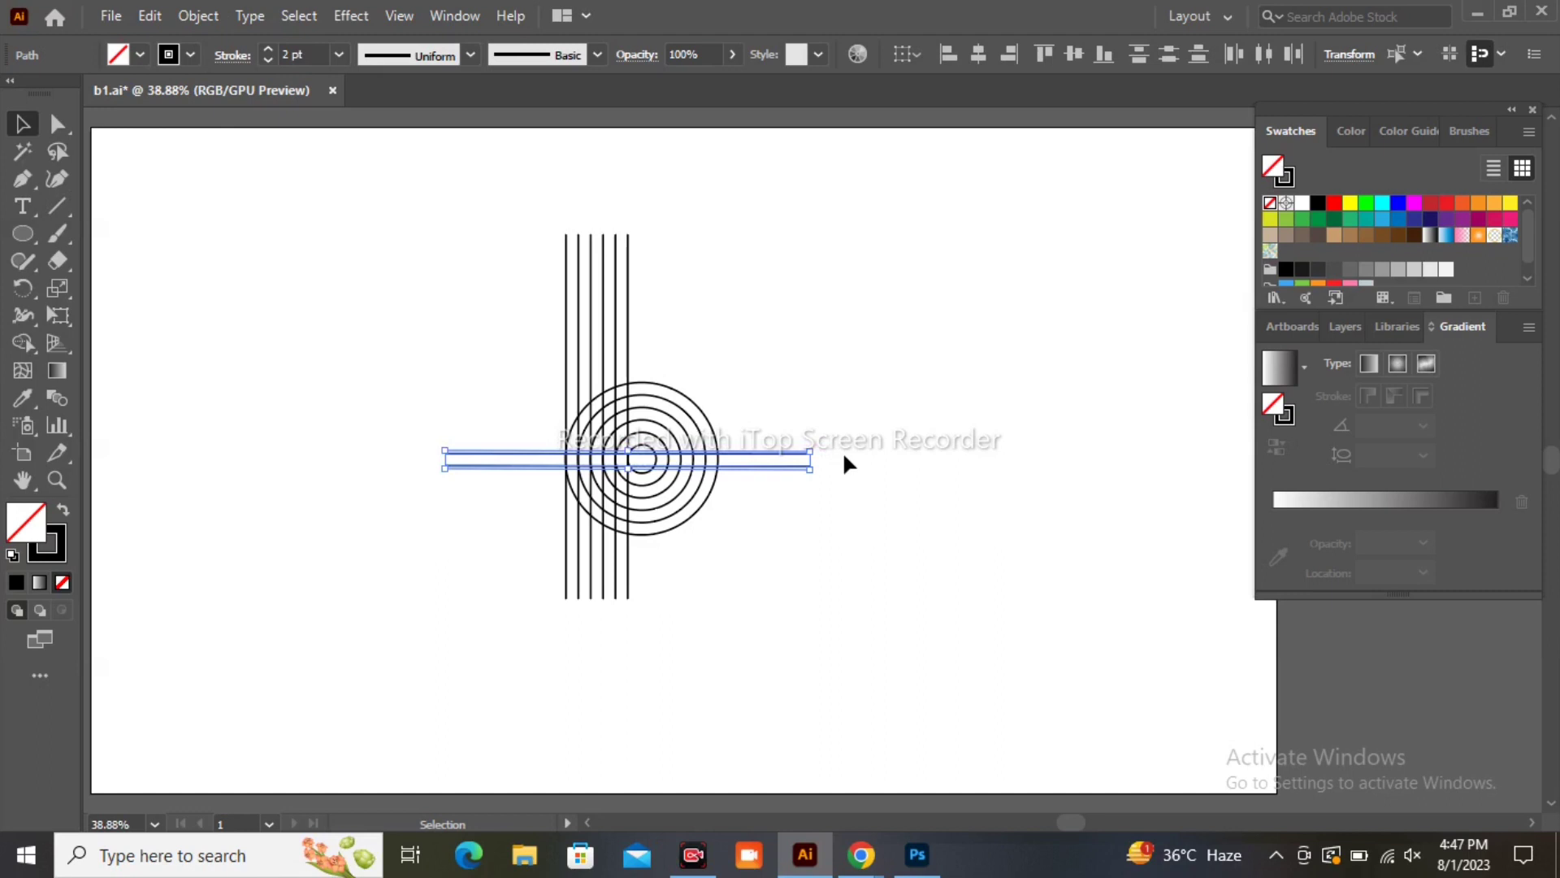
{"action": "left_click", "coordinate": [833, 441]}
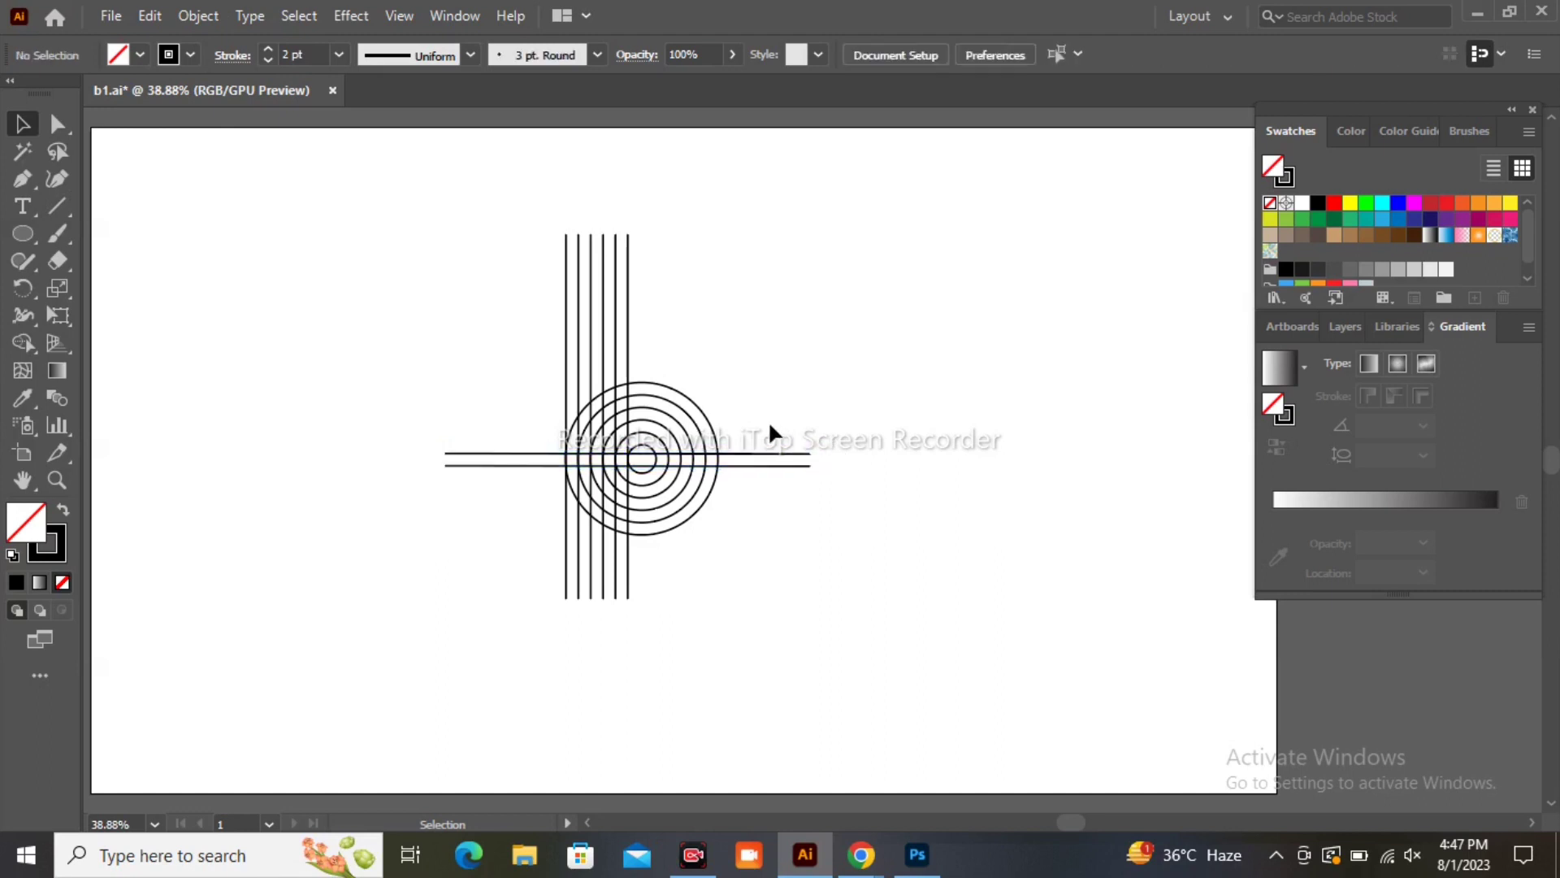
- Duplicate the horizontal lines just below, undoing a misplaced first copy
{"action": "left_click", "coordinate": [774, 466]}
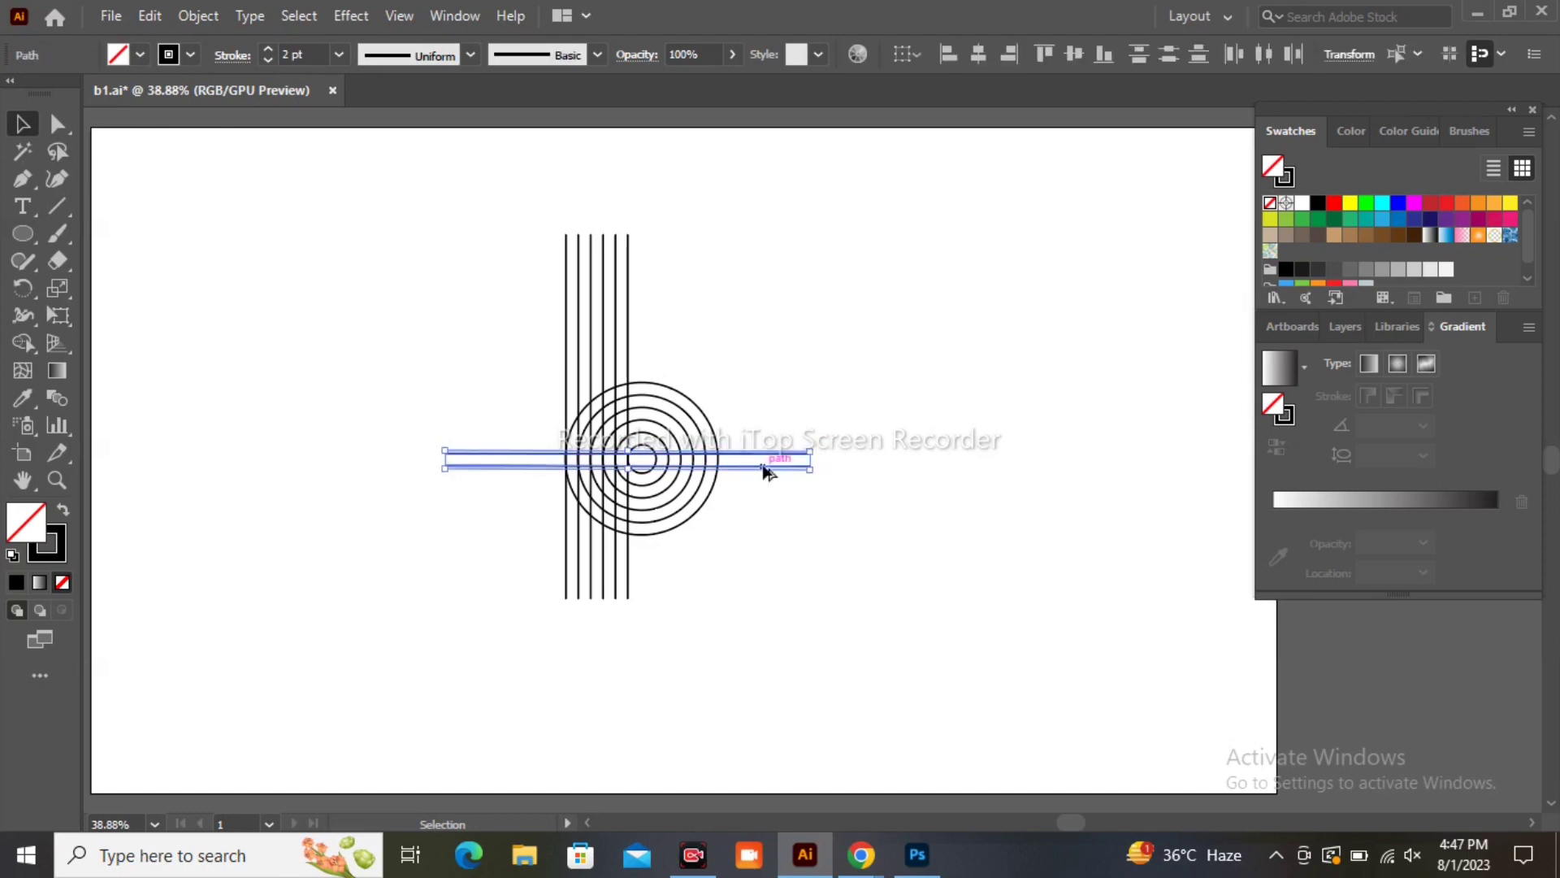
{"action": "left_click_drag", "start_coordinate": [762, 461], "coordinate": [771, 498]}
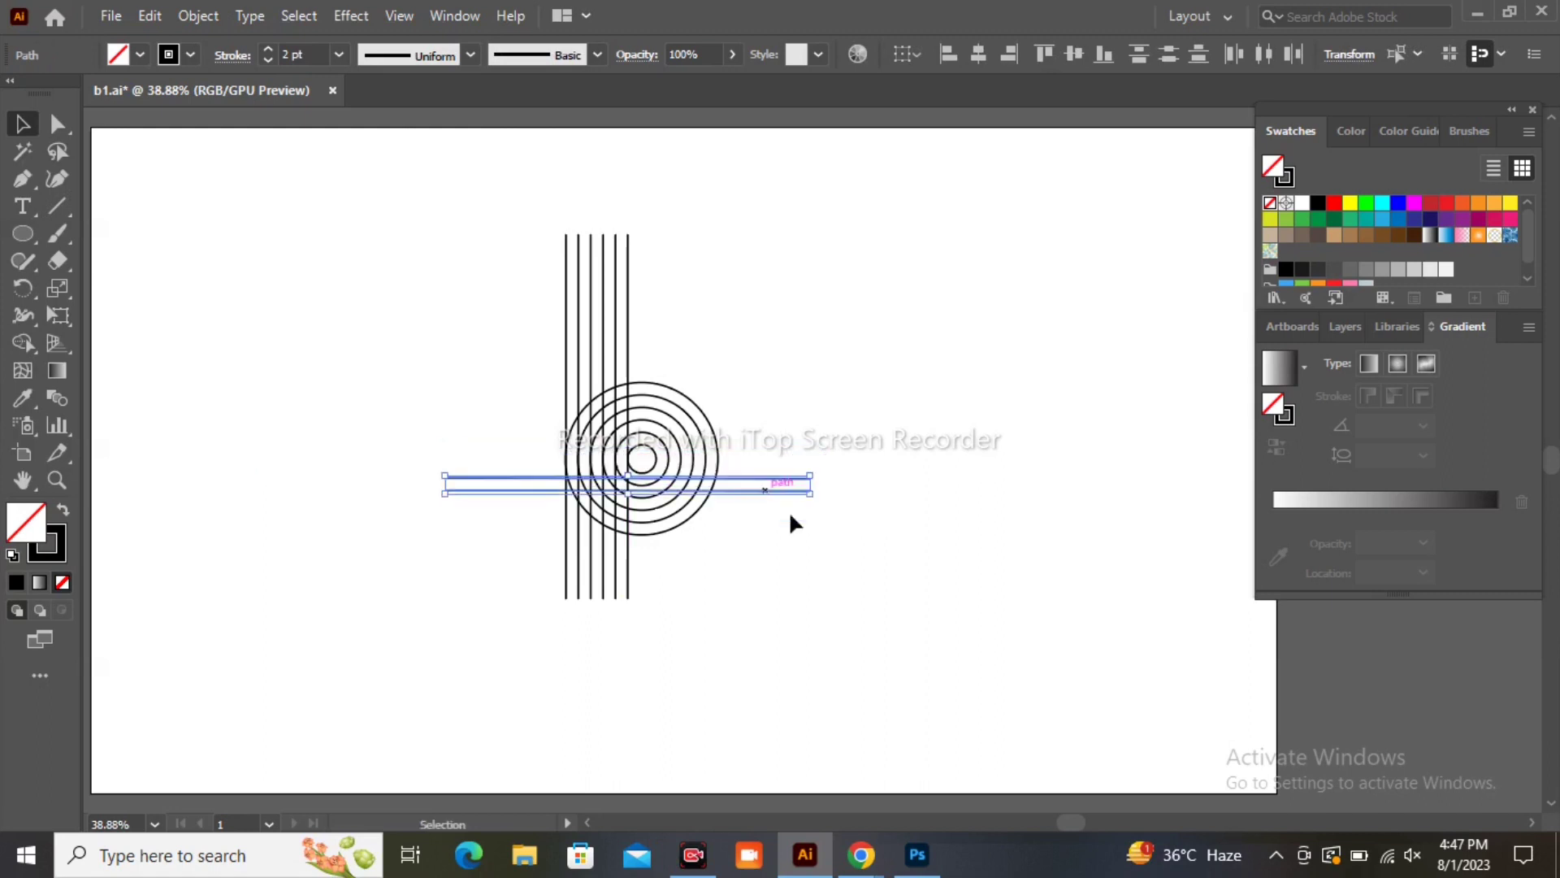
{"action": "right_click", "coordinate": [806, 536]}
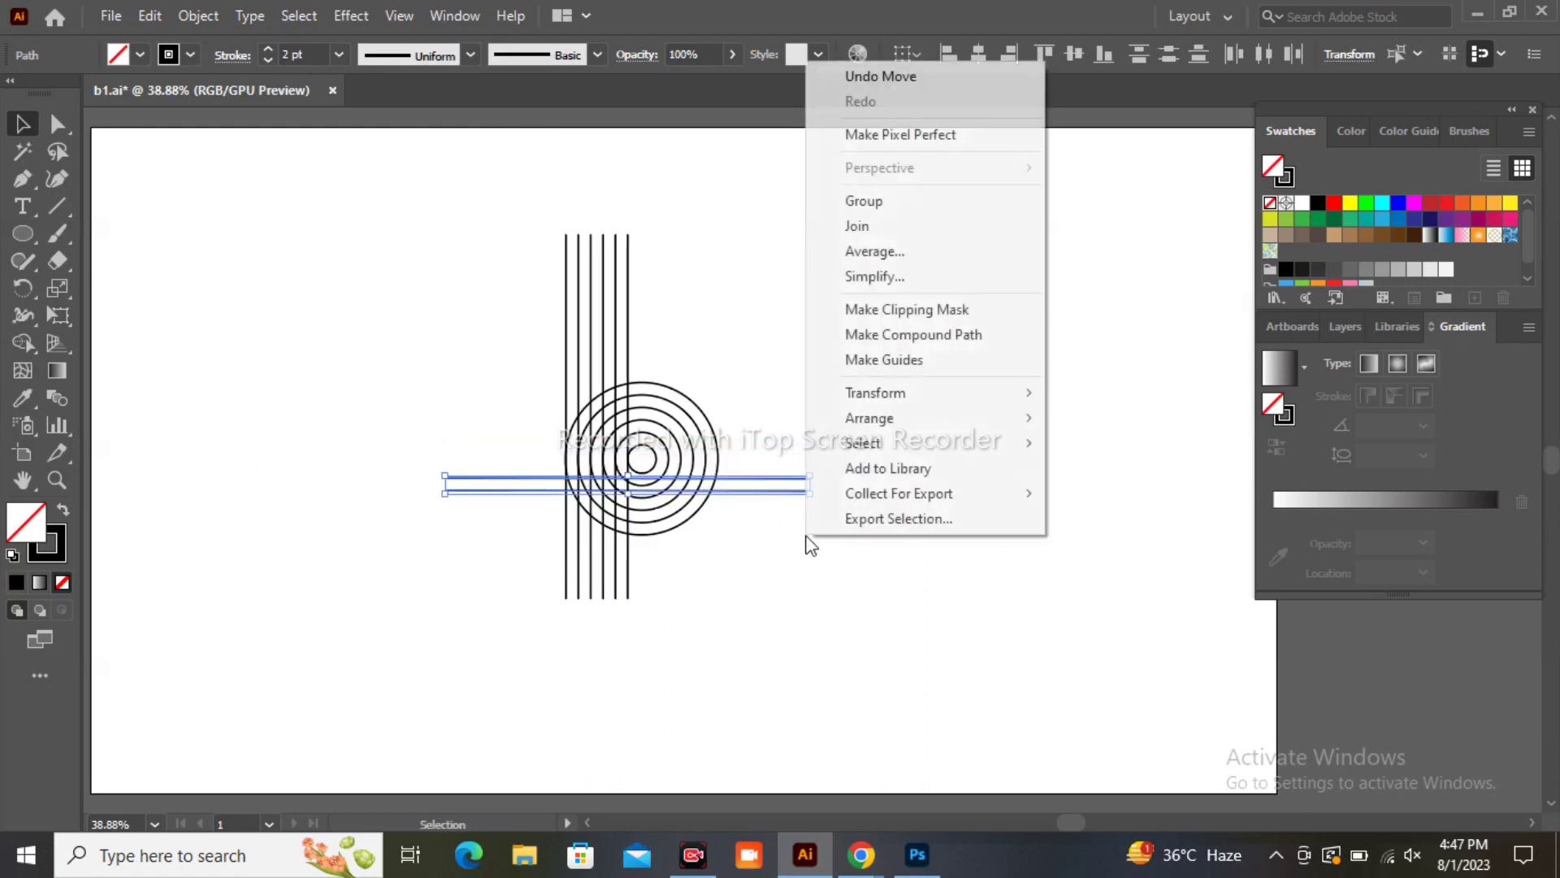
{"action": "left_click", "coordinate": [836, 82]}
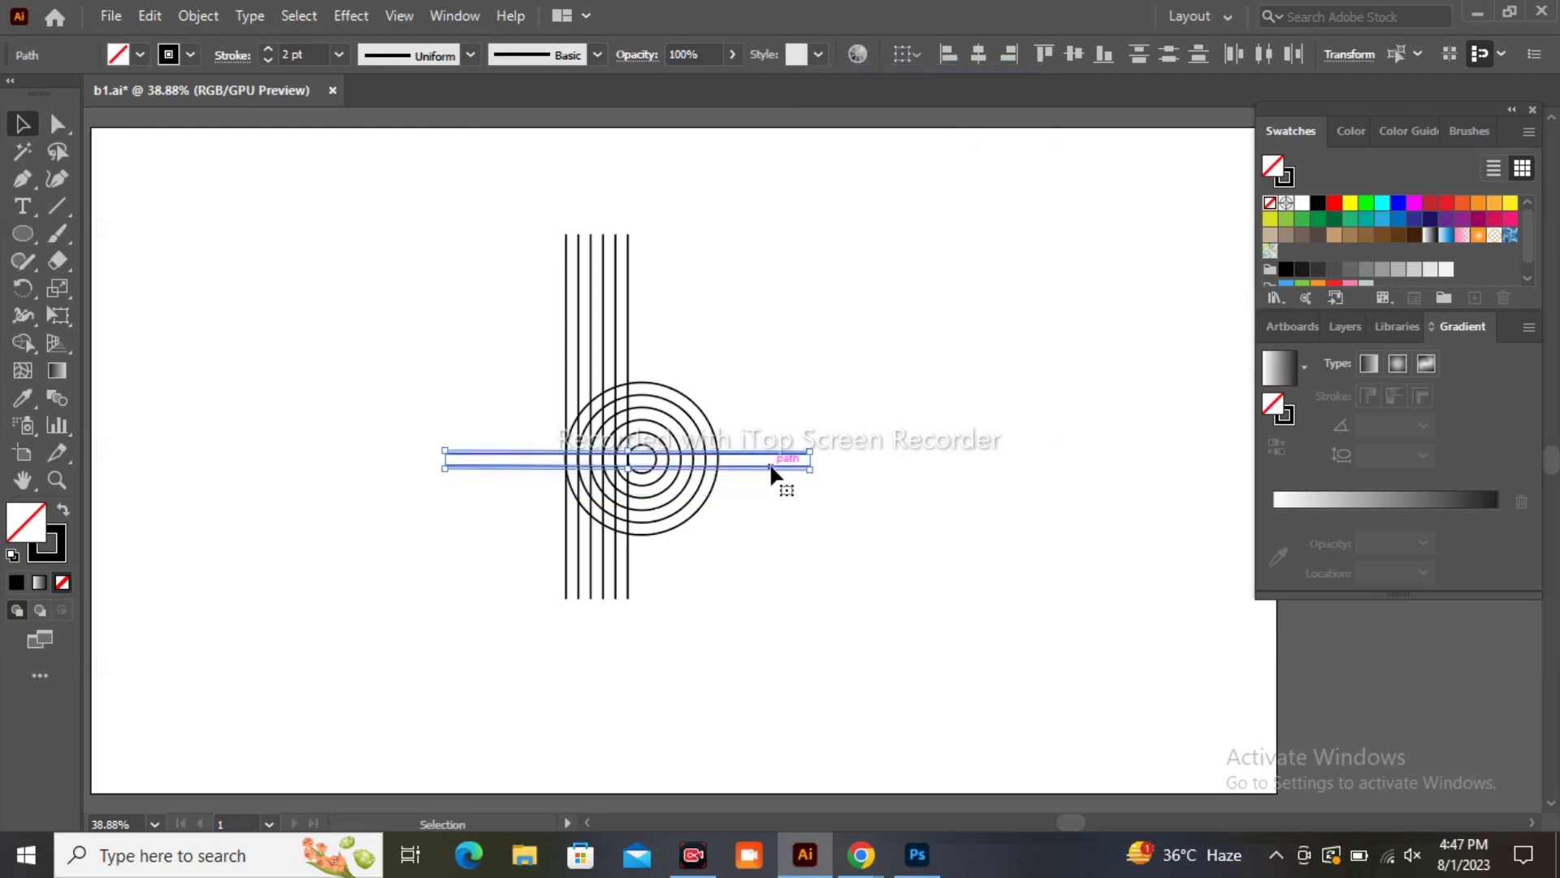
{"action": "left_click_drag", "start_coordinate": [771, 468], "coordinate": [773, 498]}
{"action": "left_click", "coordinate": [785, 374]}
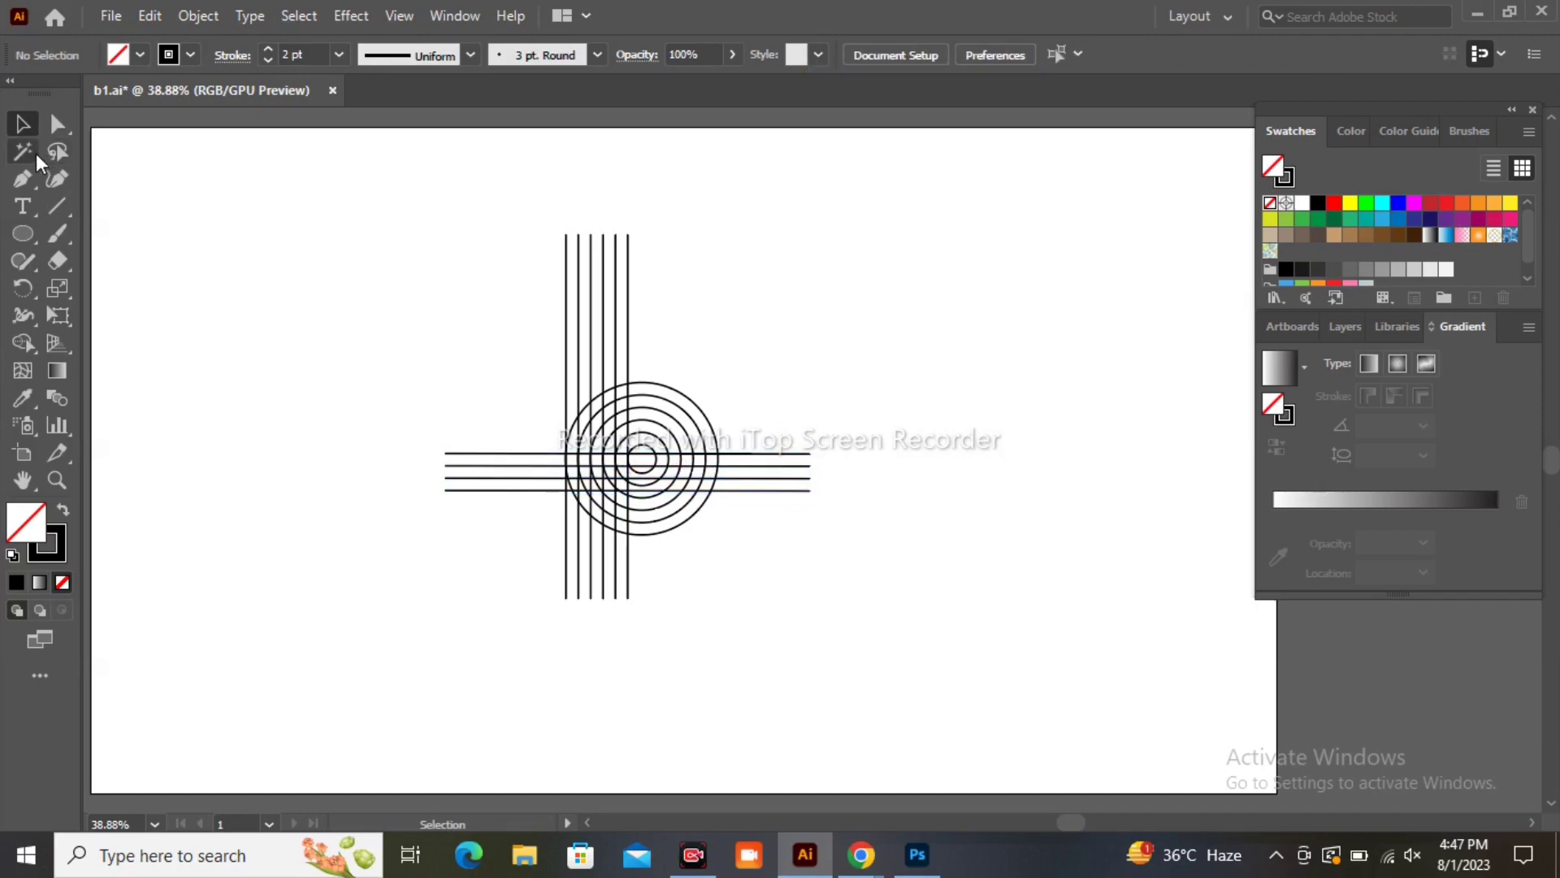
- Draw a horizontal line across the top of the stems, above the rings
{"action": "left_click", "coordinate": [22, 177]}
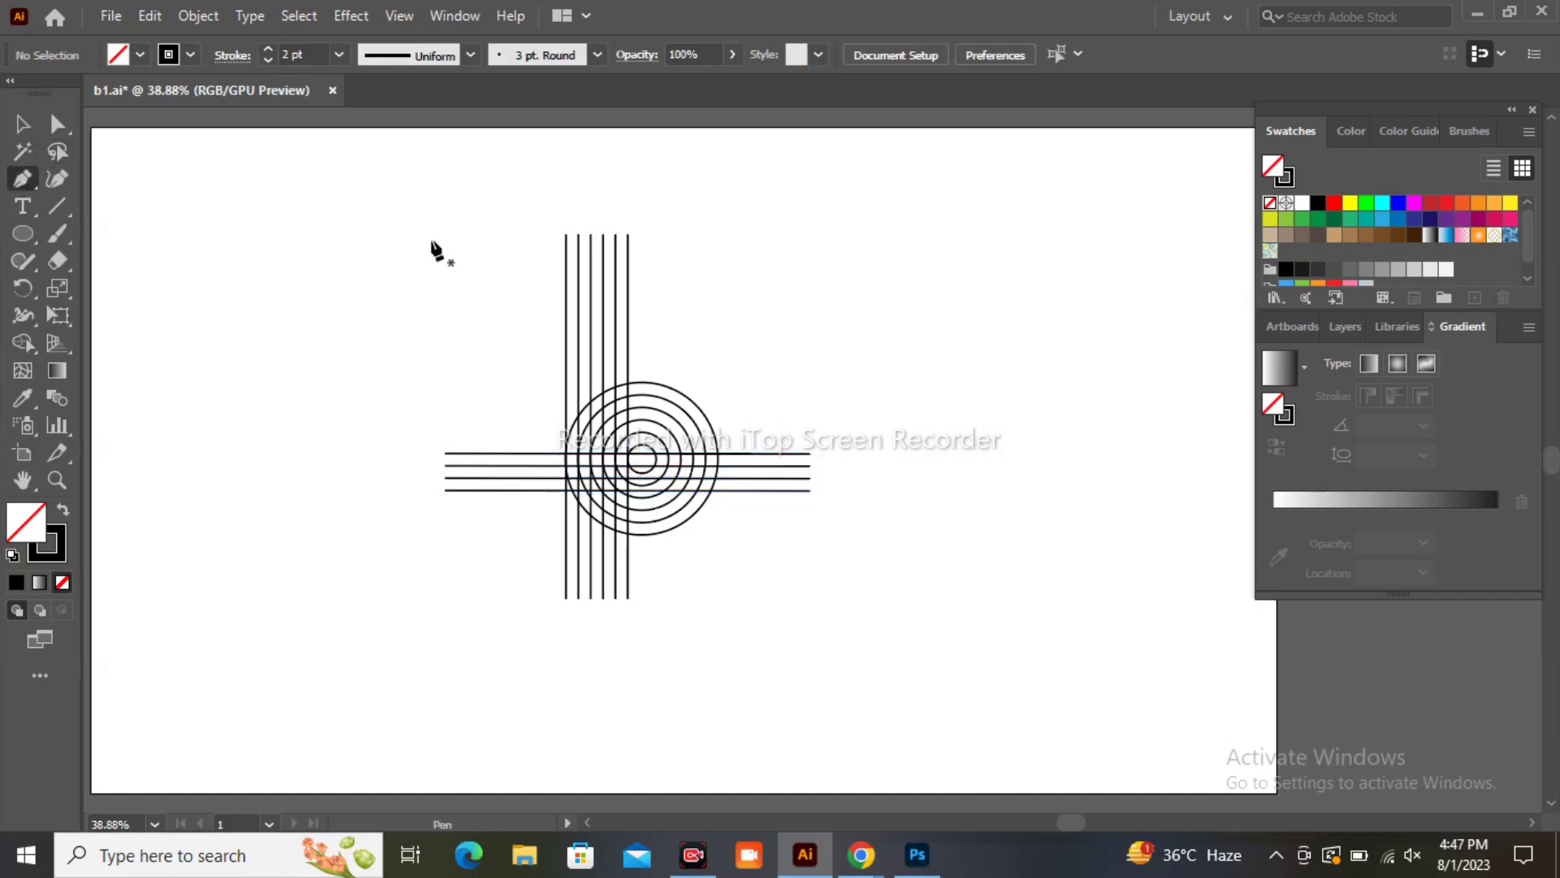
{"action": "left_click", "coordinate": [485, 293]}
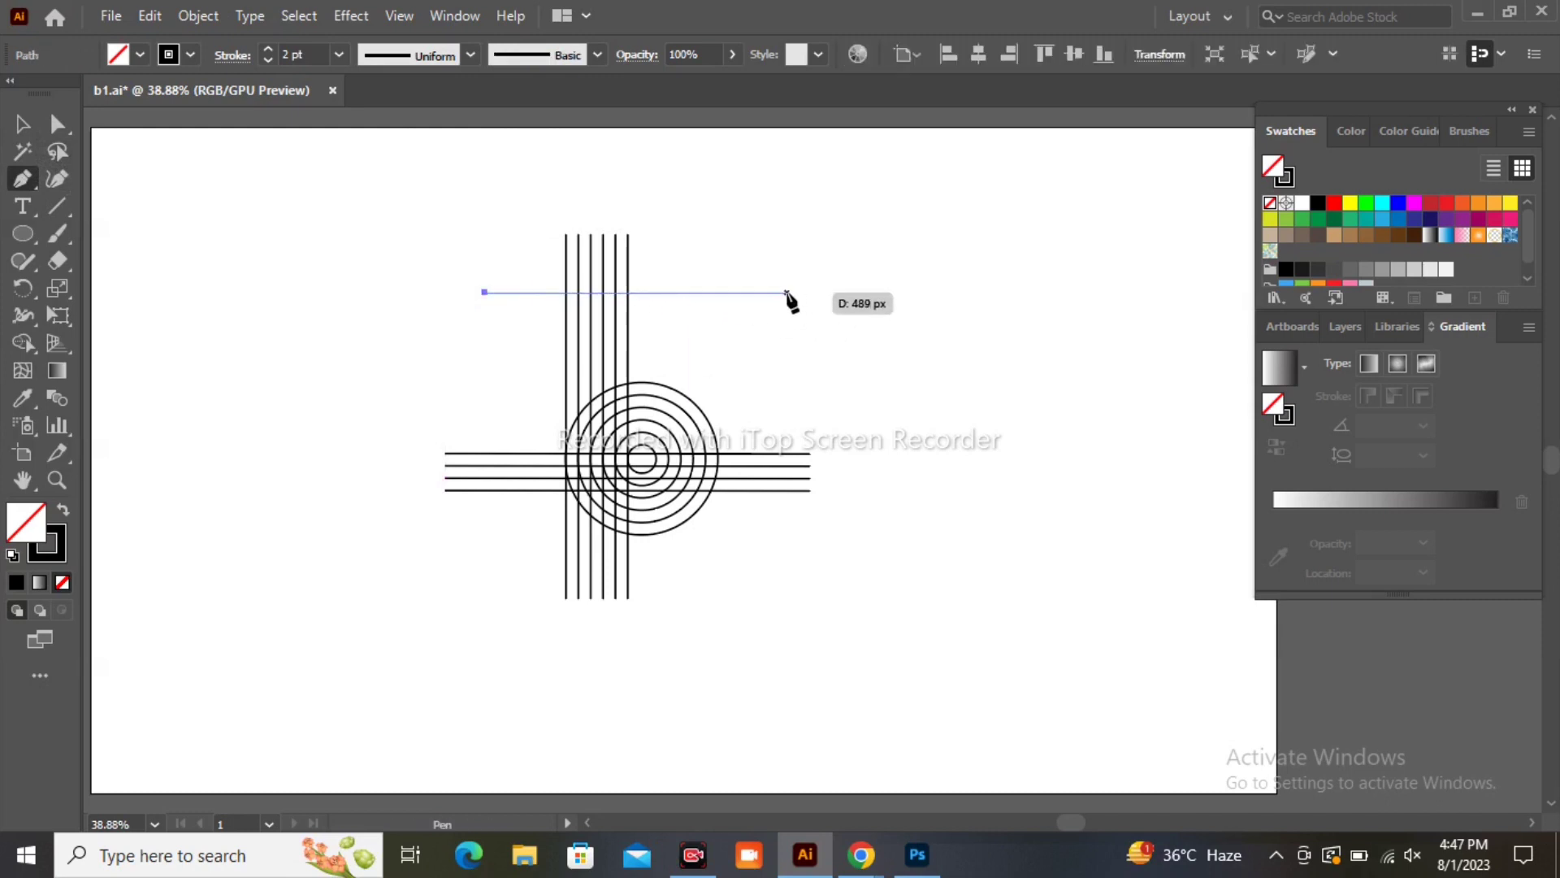
{"action": "left_click", "coordinate": [786, 292]}
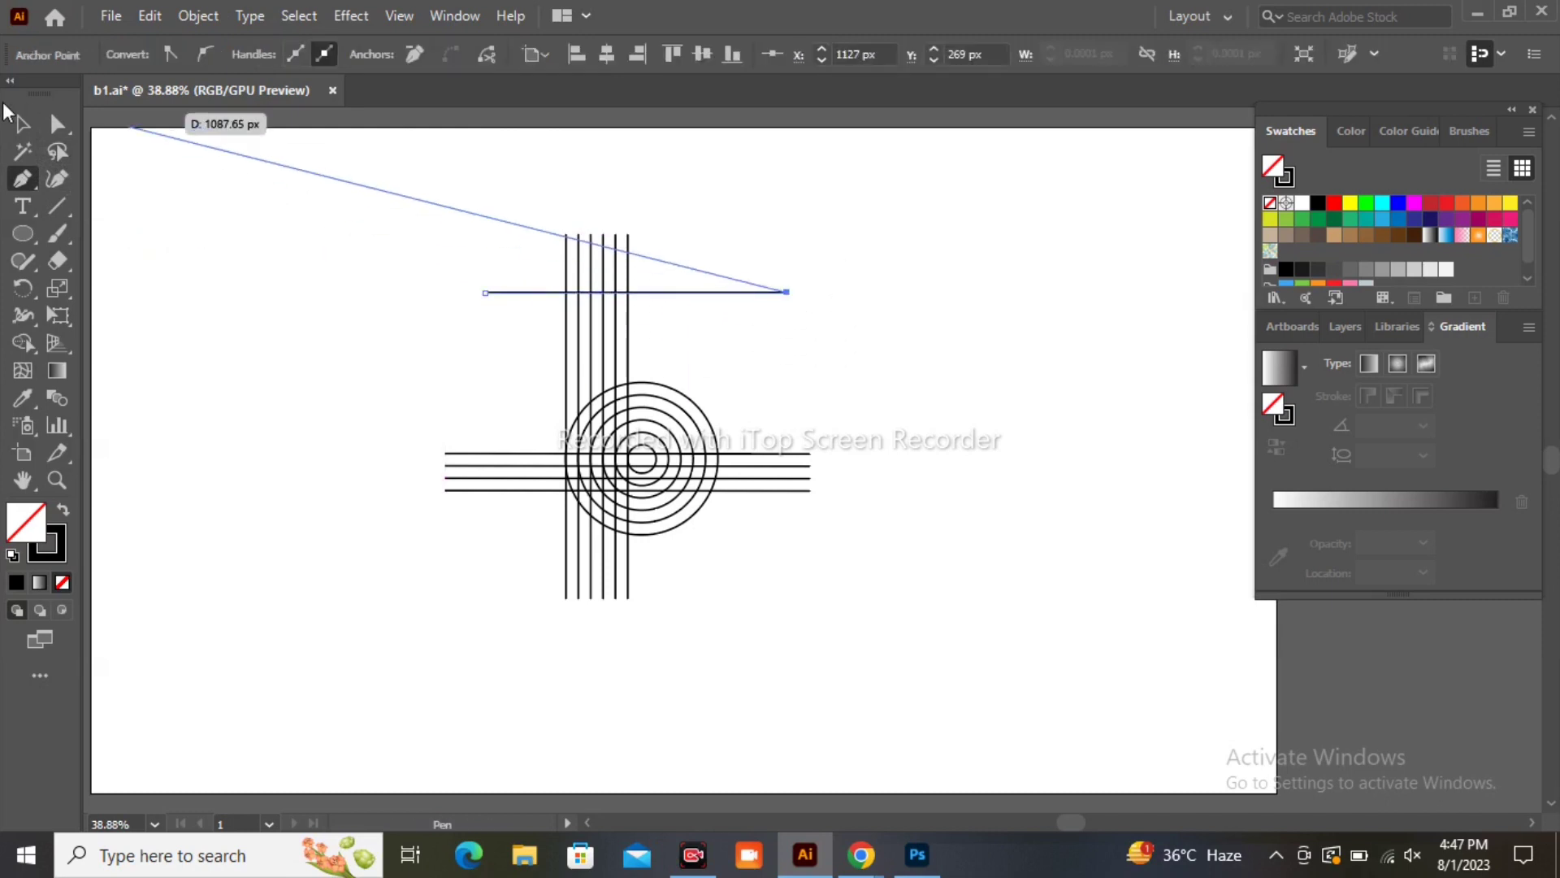
{"action": "left_click", "coordinate": [22, 123]}
- Select all the artwork and scale it up from a corner handle
{"action": "left_click", "coordinate": [397, 254]}
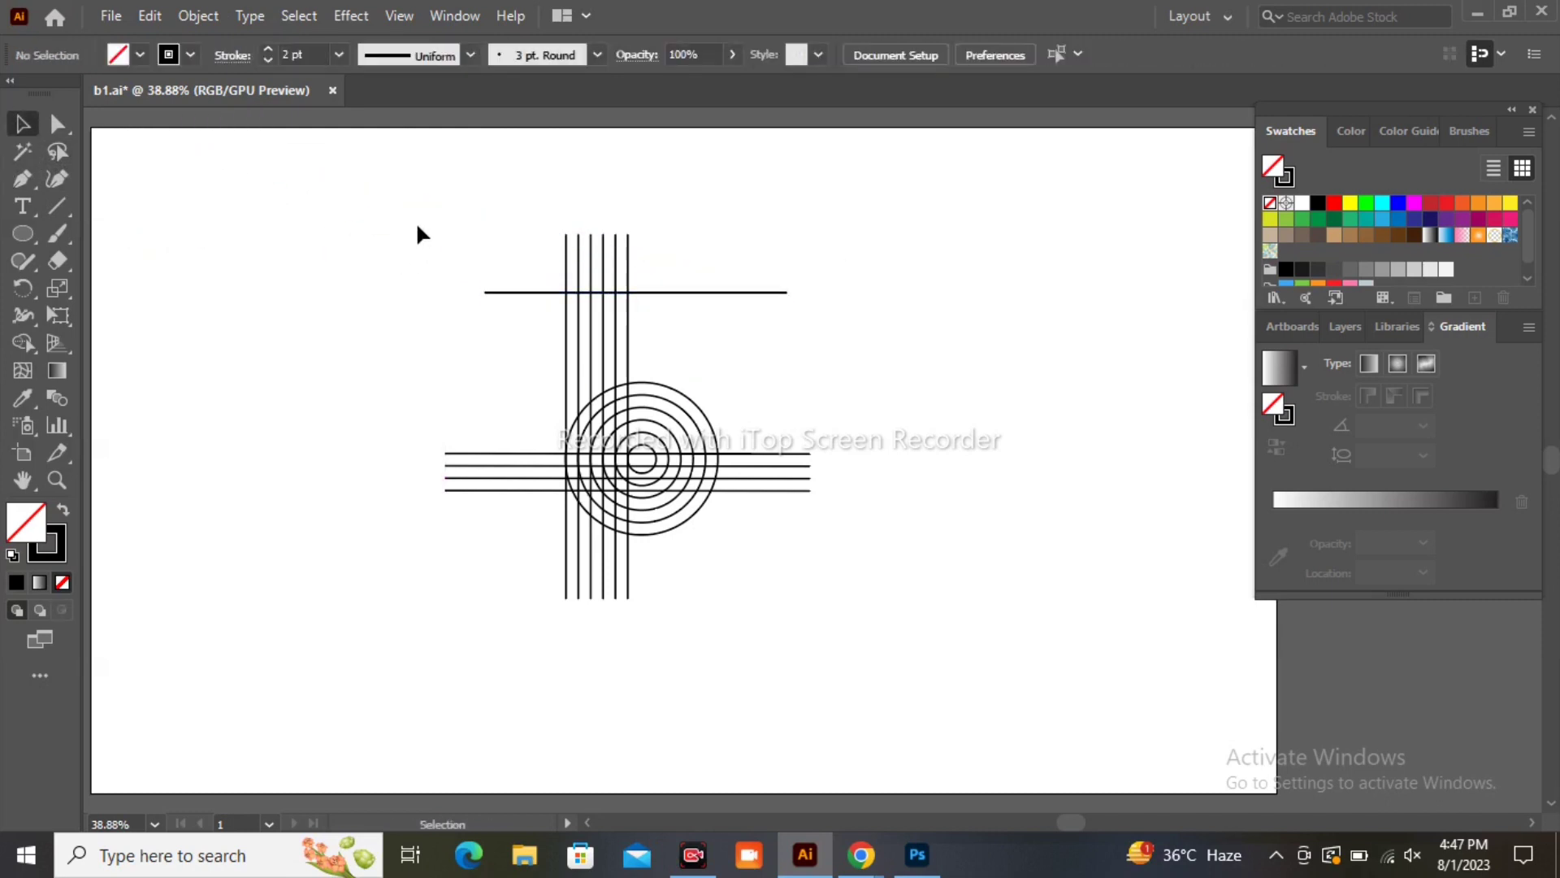
{"action": "left_click_drag", "start_coordinate": [417, 225], "coordinate": [910, 645]}
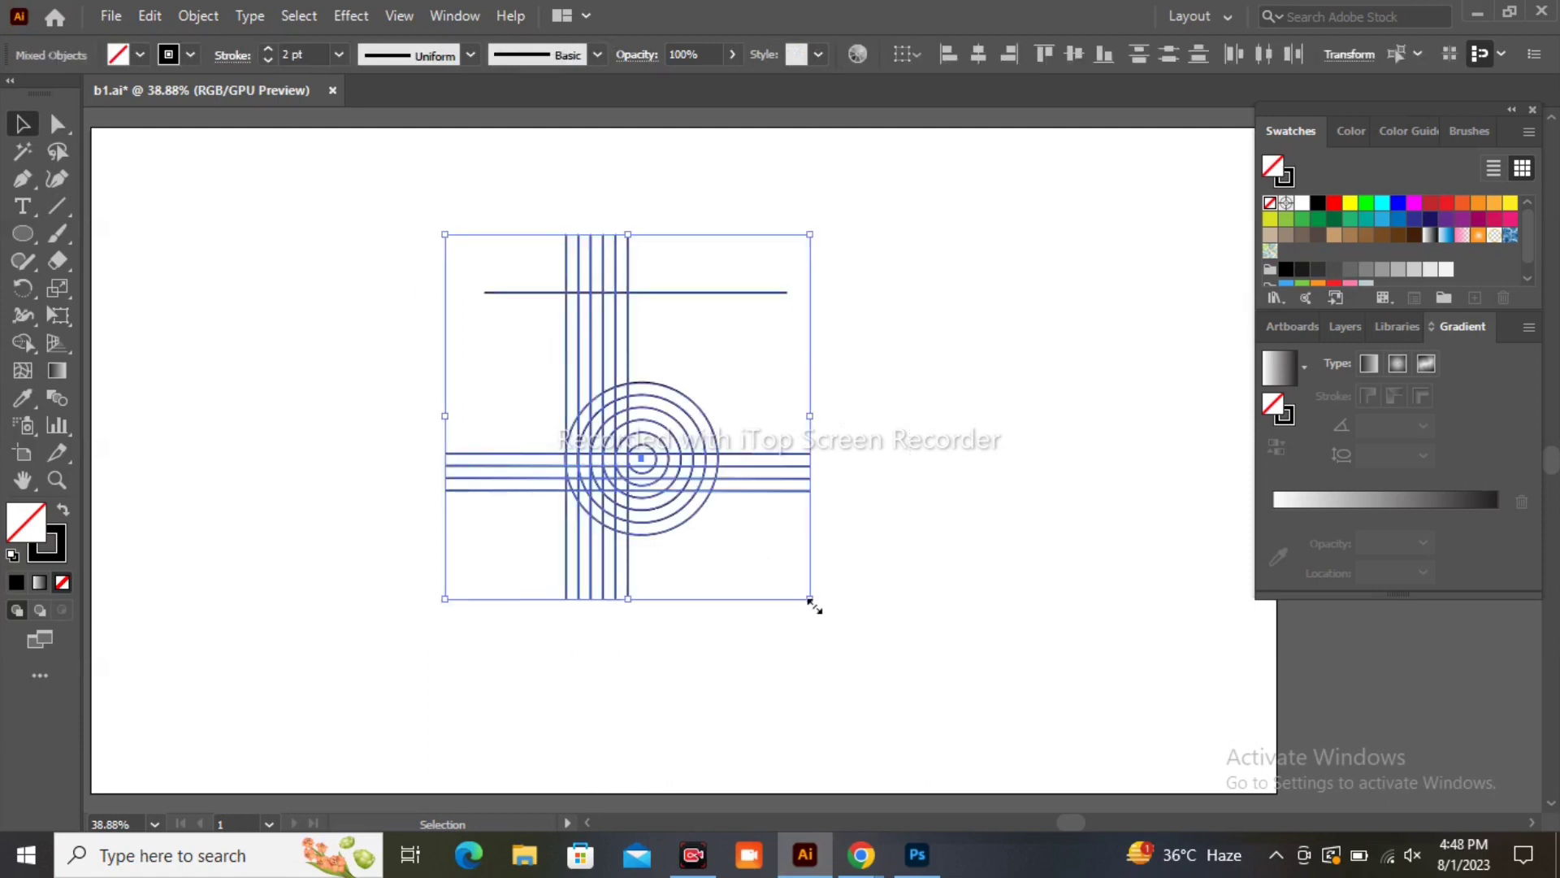
{"action": "left_click_drag", "start_coordinate": [810, 600], "coordinate": [870, 656]}
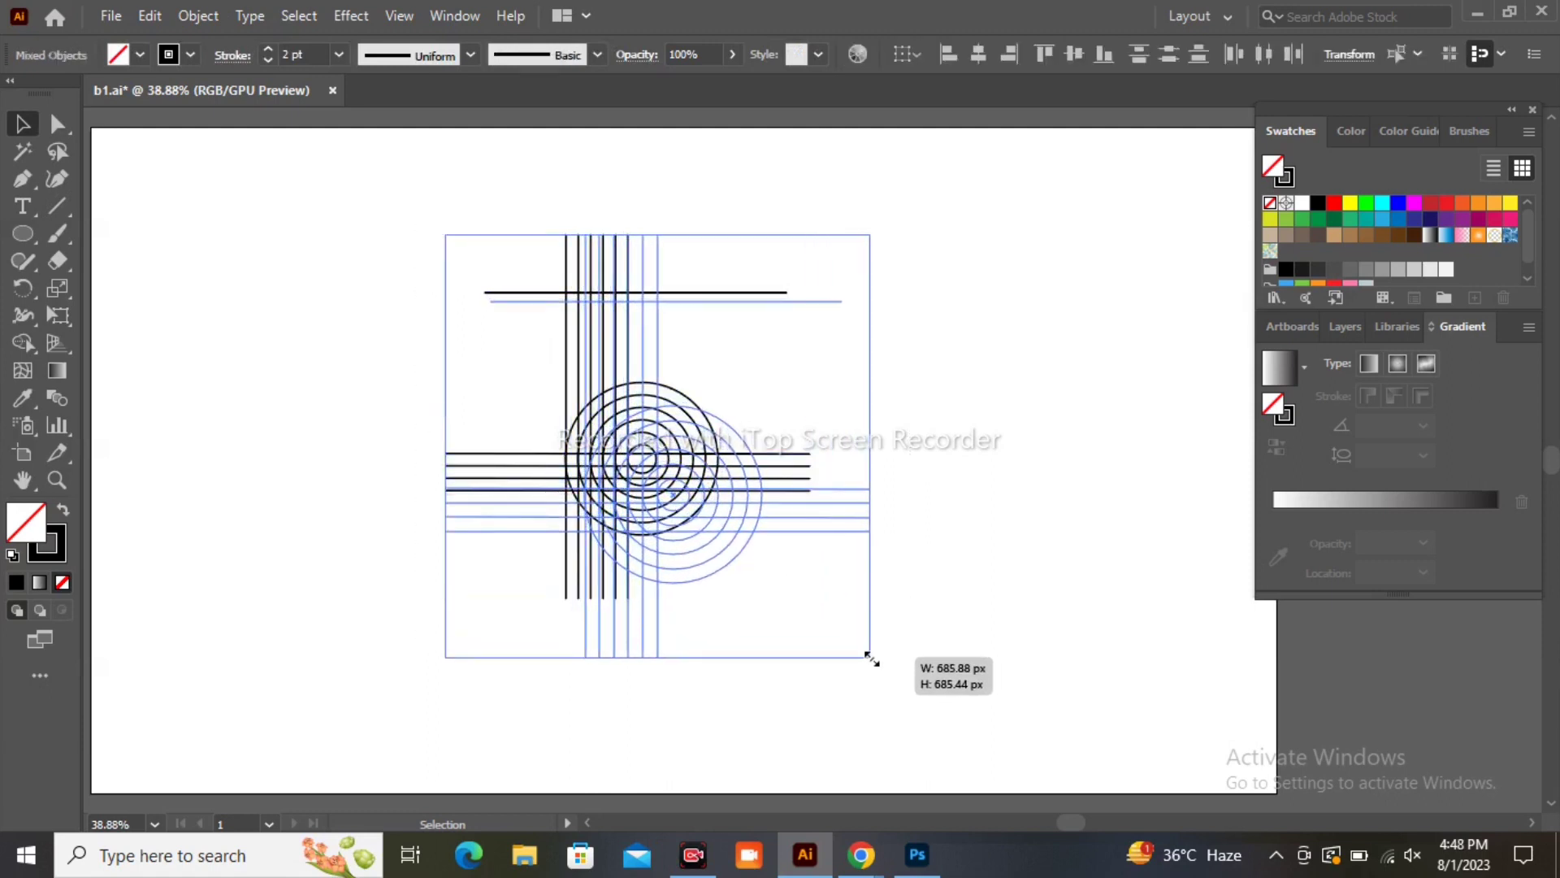
- With Shape Builder, set black fill and no stroke, then fill the outer ring's top-right band
{"action": "left_click", "coordinate": [32, 340]}
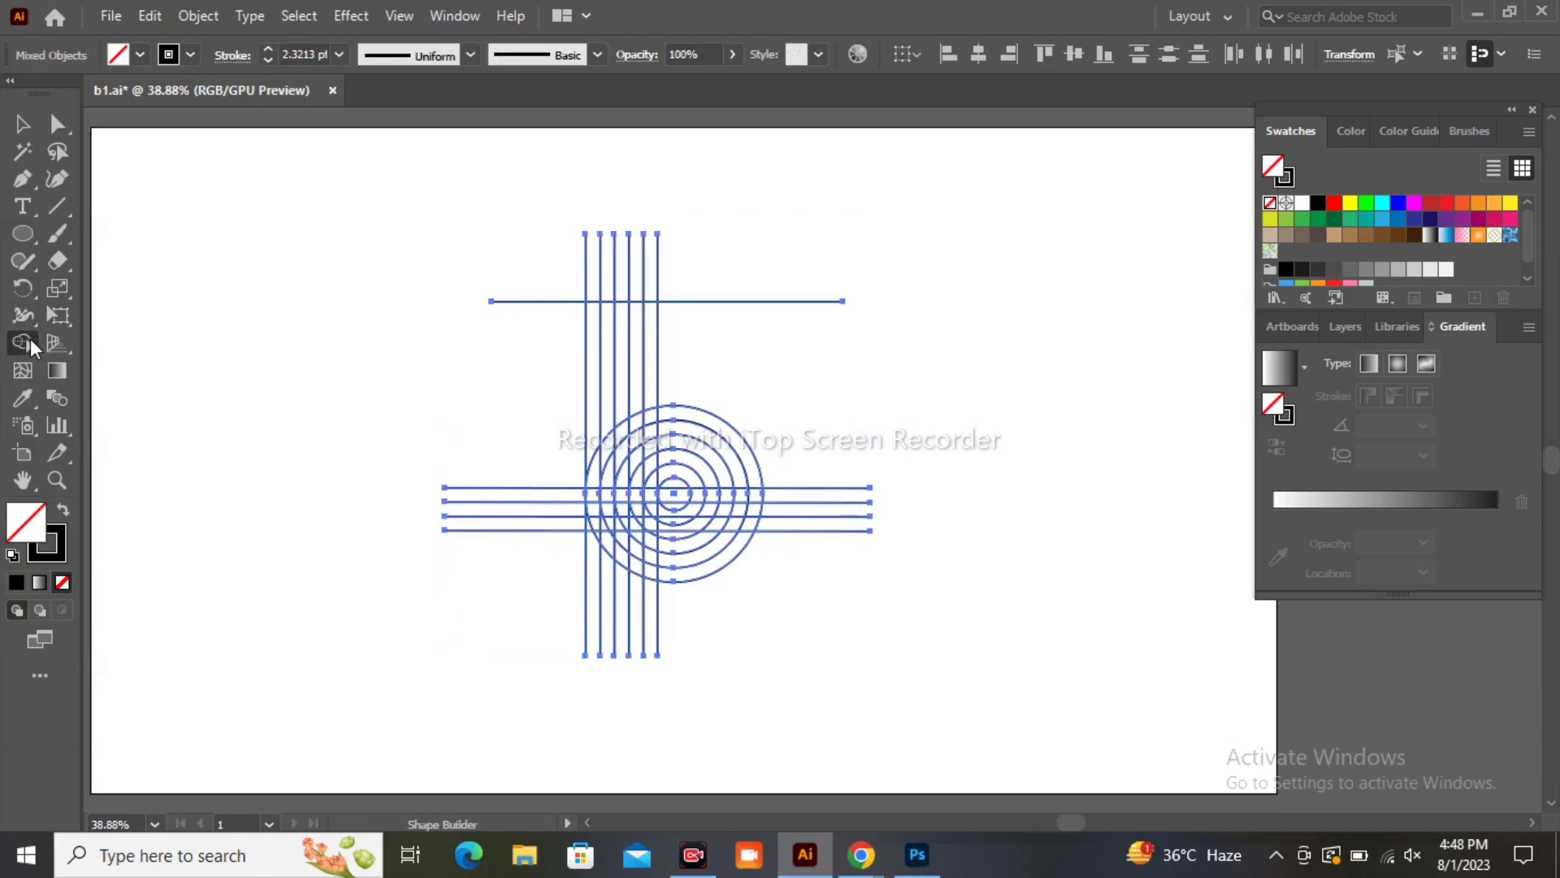
{"action": "left_click", "coordinate": [139, 55]}
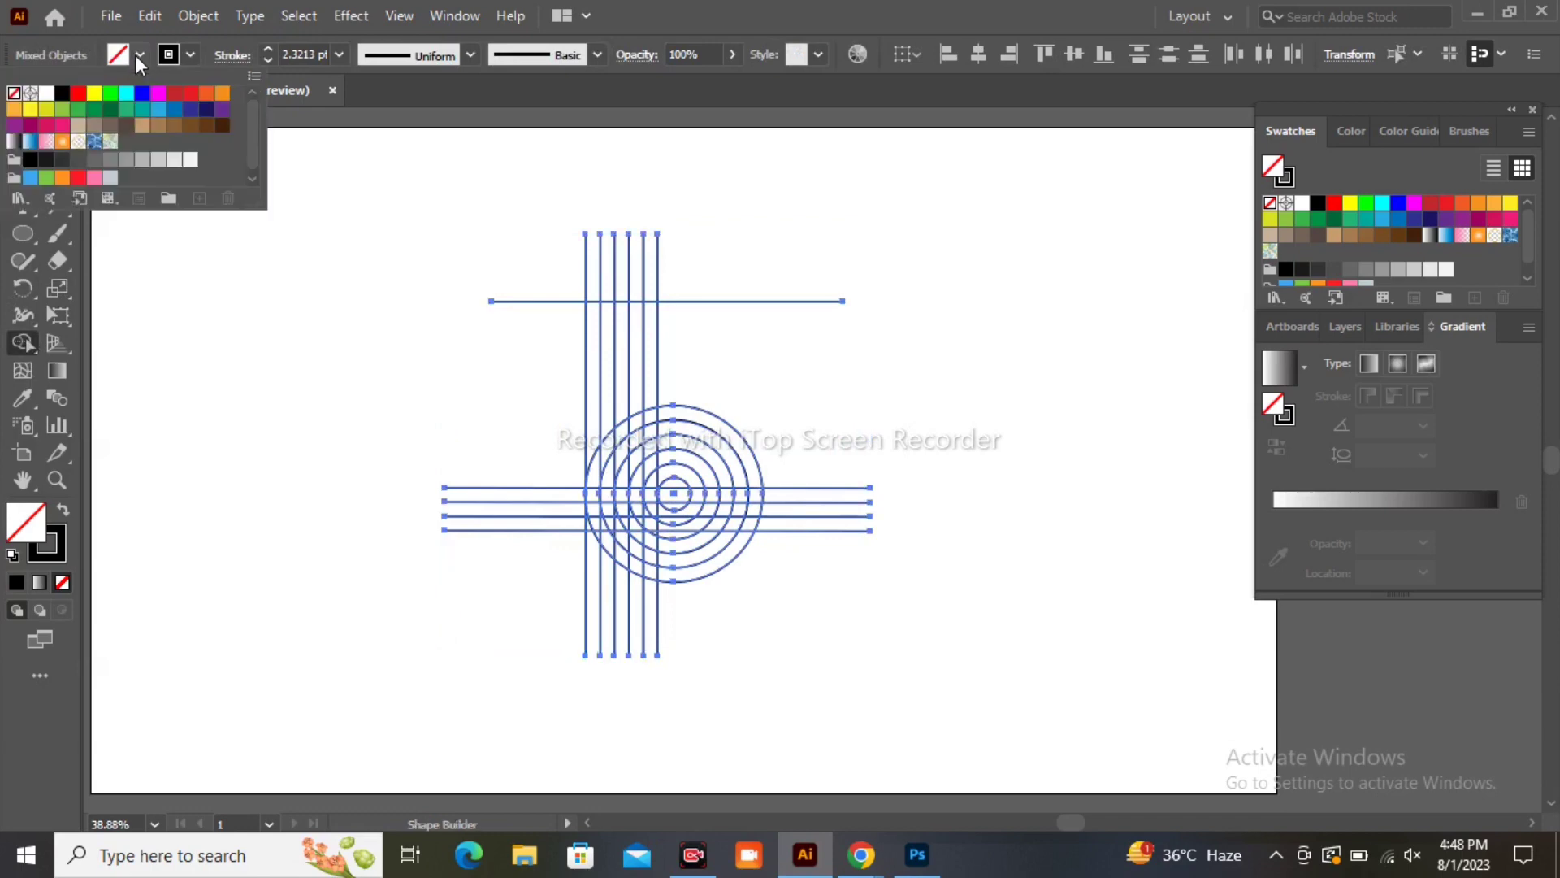
{"action": "left_click", "coordinate": [63, 93]}
{"action": "left_click", "coordinate": [183, 52]}
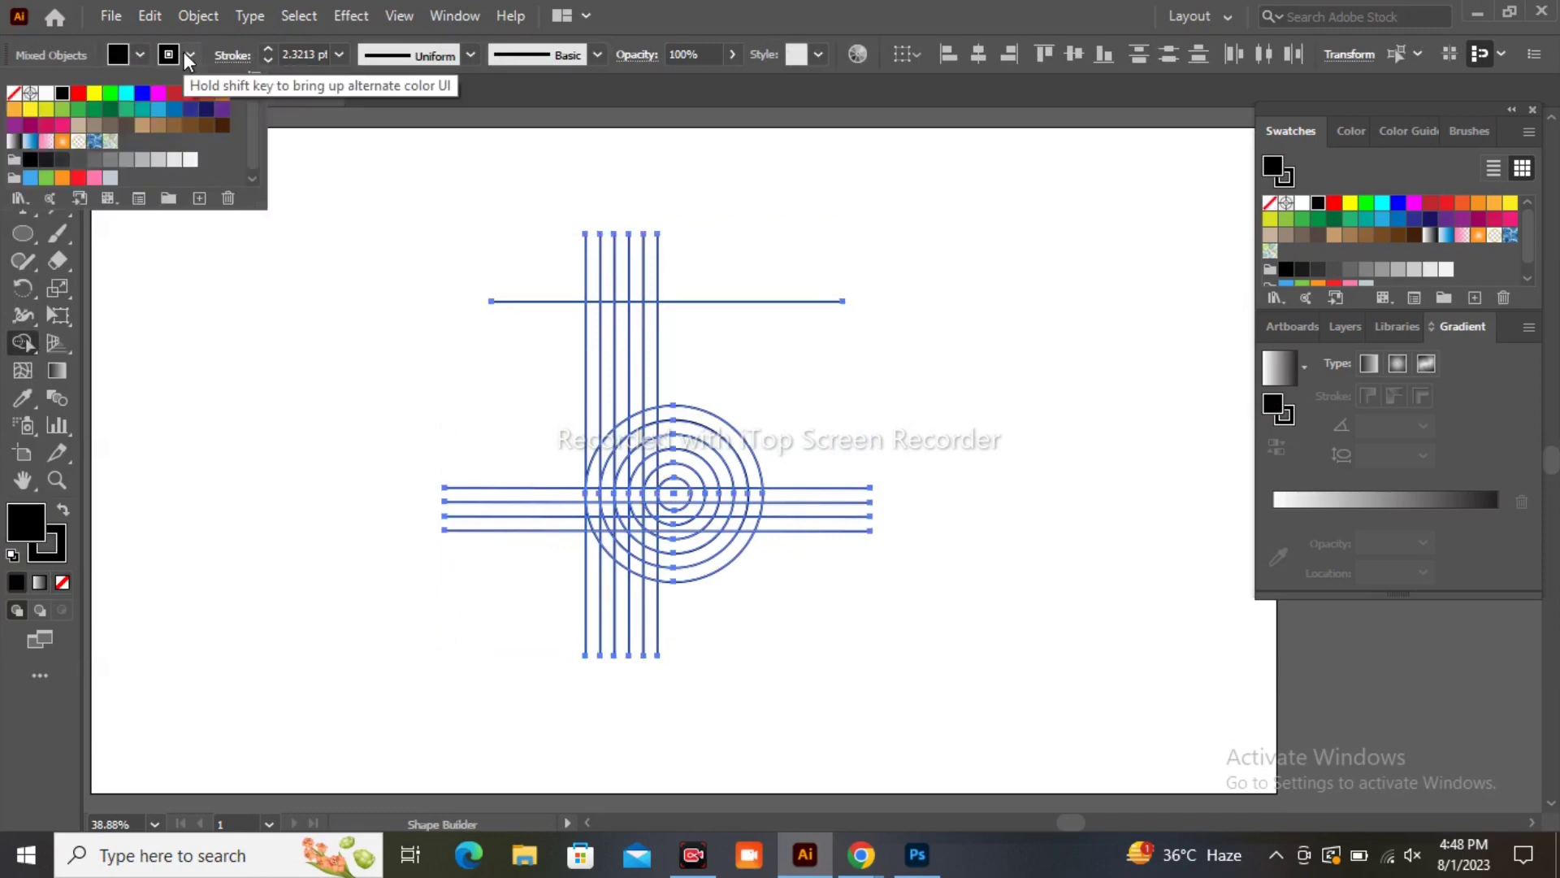
{"action": "left_click", "coordinate": [14, 94]}
{"action": "left_click", "coordinate": [325, 443]}
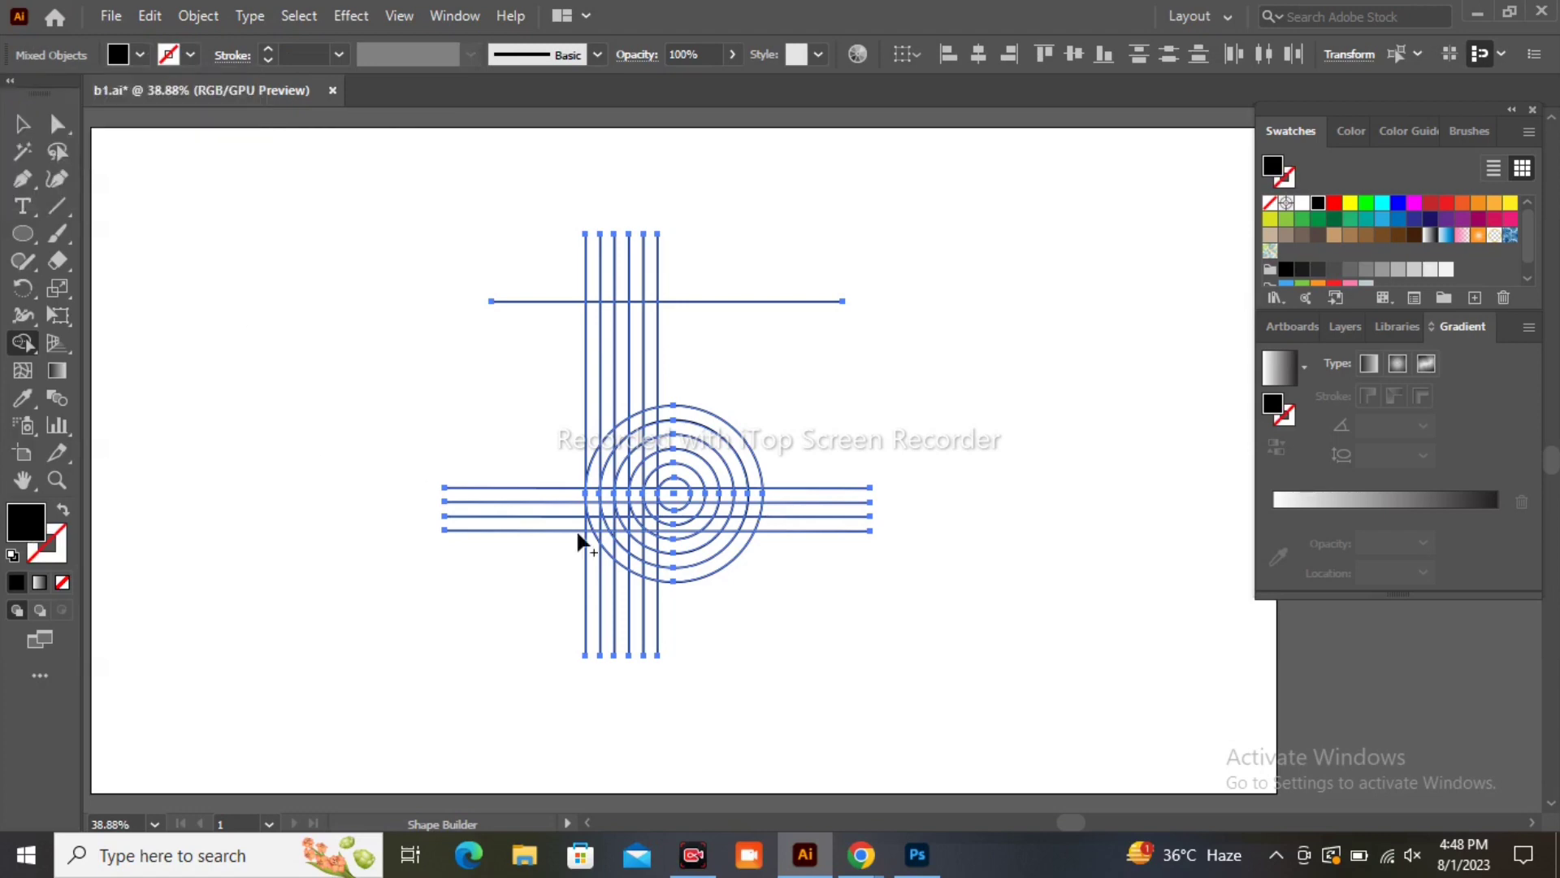
{"action": "left_click", "coordinate": [691, 417]}
- Merge the outer ring band with the first stem, then the inner ring bands up the second stem
{"action": "mouse_move", "coordinate": [758, 463]}
{"action": "left_mouse_down"}
{"action": "mouse_move", "coordinate": [733, 553]}
{"action": "mouse_move", "coordinate": [618, 557]}
{"action": "mouse_move", "coordinate": [598, 532]}
{"action": "mouse_move", "coordinate": [591, 462]}
{"action": "left_mouse_up"}
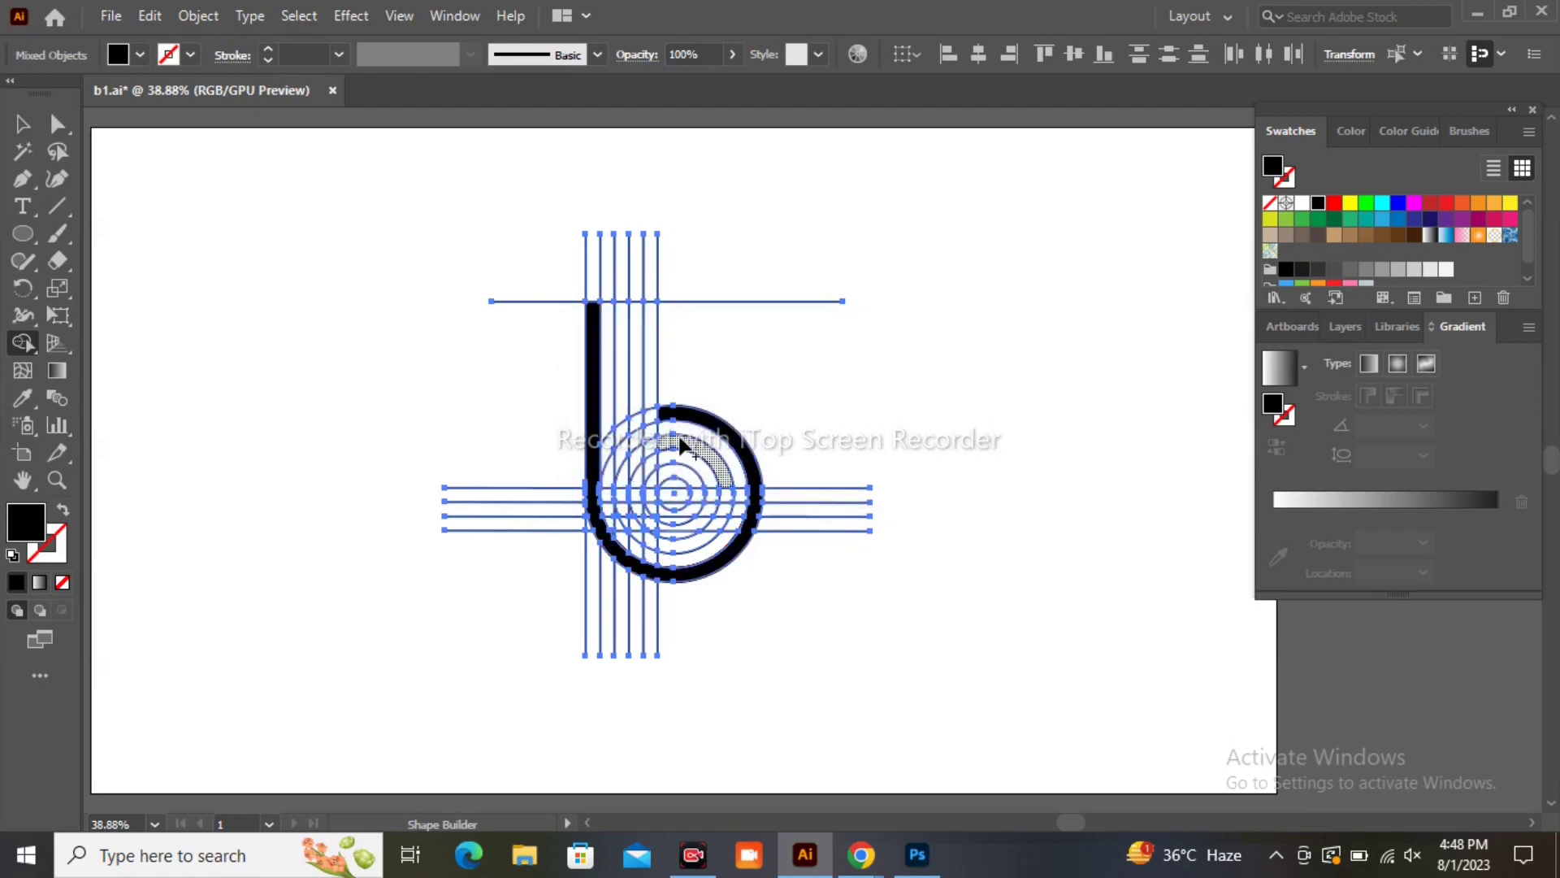
{"action": "mouse_move", "coordinate": [685, 450]}
{"action": "left_mouse_down"}
{"action": "mouse_move", "coordinate": [721, 482]}
{"action": "mouse_move", "coordinate": [732, 524]}
{"action": "mouse_move", "coordinate": [682, 549]}
{"action": "mouse_move", "coordinate": [639, 539]}
{"action": "left_mouse_up"}
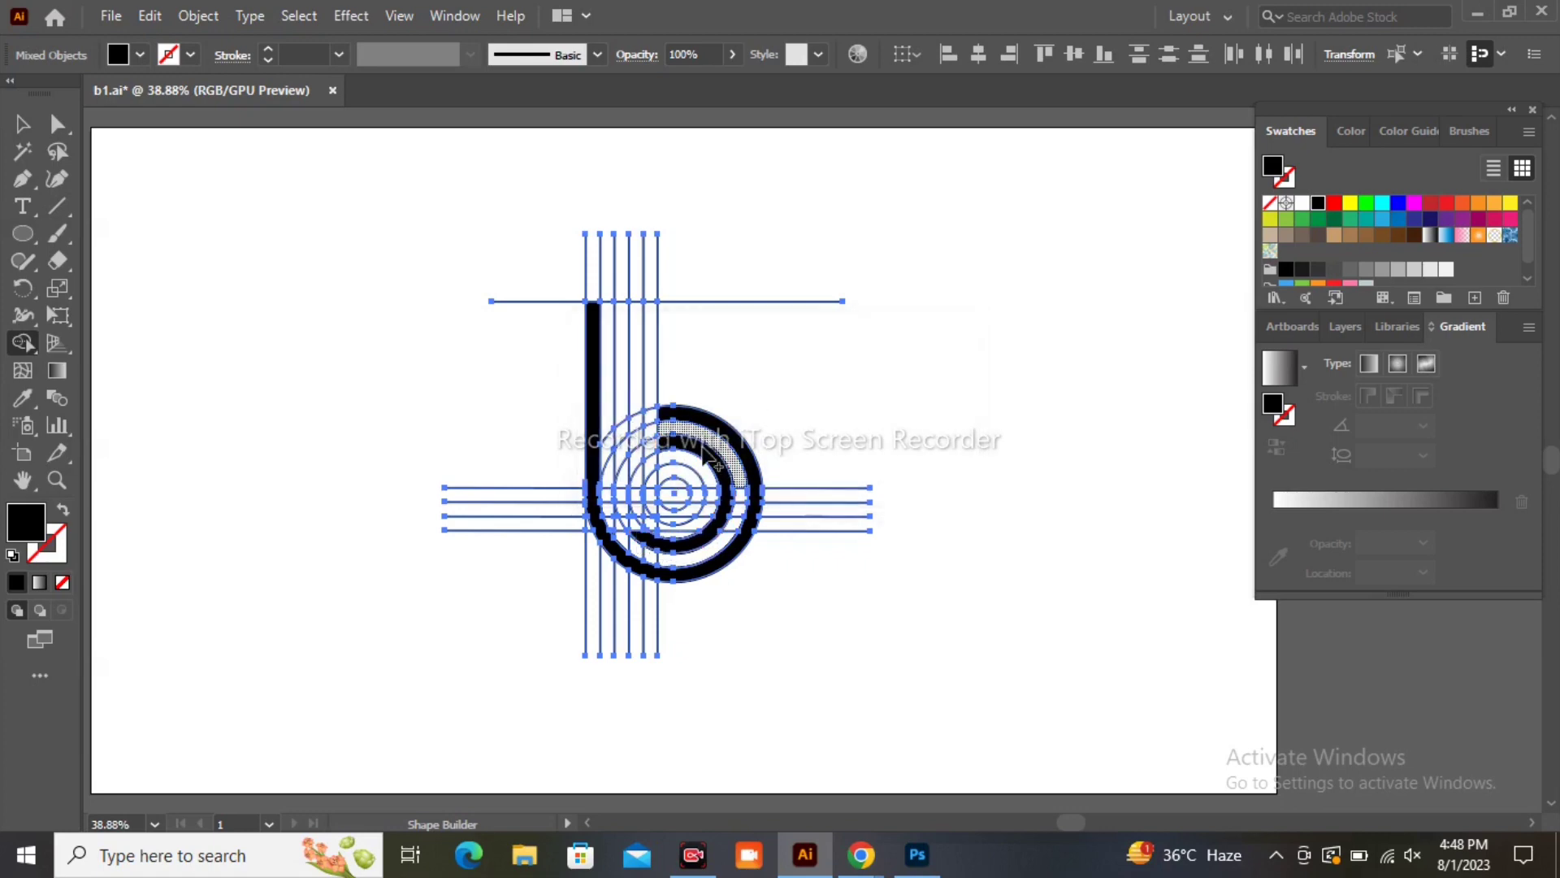
{"action": "mouse_move", "coordinate": [689, 479]}
{"action": "left_mouse_down"}
{"action": "mouse_move", "coordinate": [683, 524]}
{"action": "mouse_move", "coordinate": [642, 506]}
{"action": "left_mouse_up"}
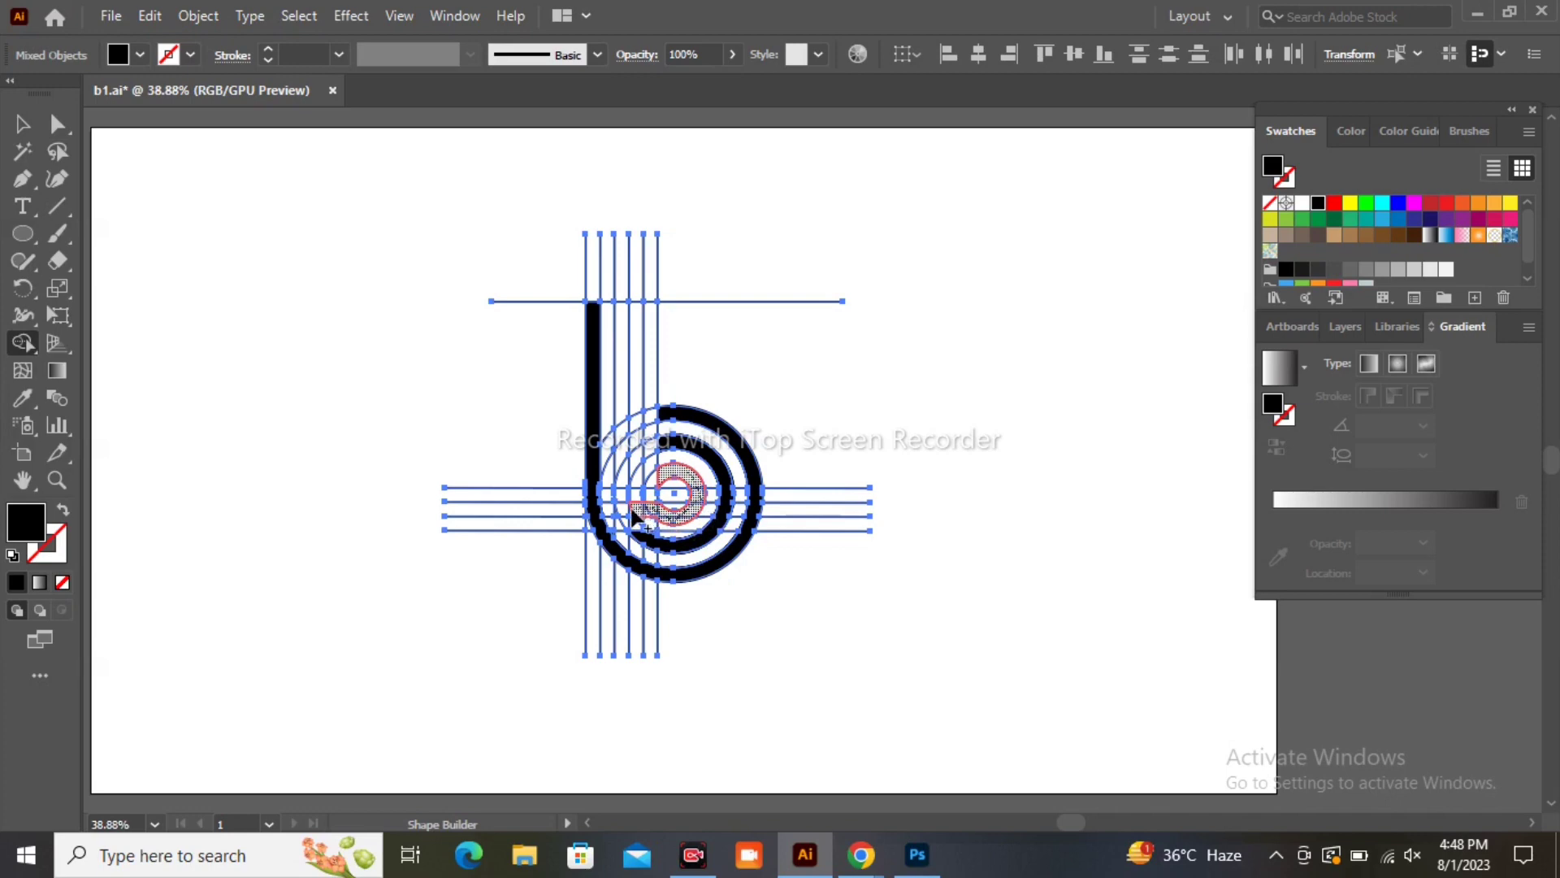
{"action": "left_click_drag", "start_coordinate": [632, 514], "coordinate": [632, 515]}
{"action": "left_click_drag", "start_coordinate": [623, 512], "coordinate": [623, 417]}
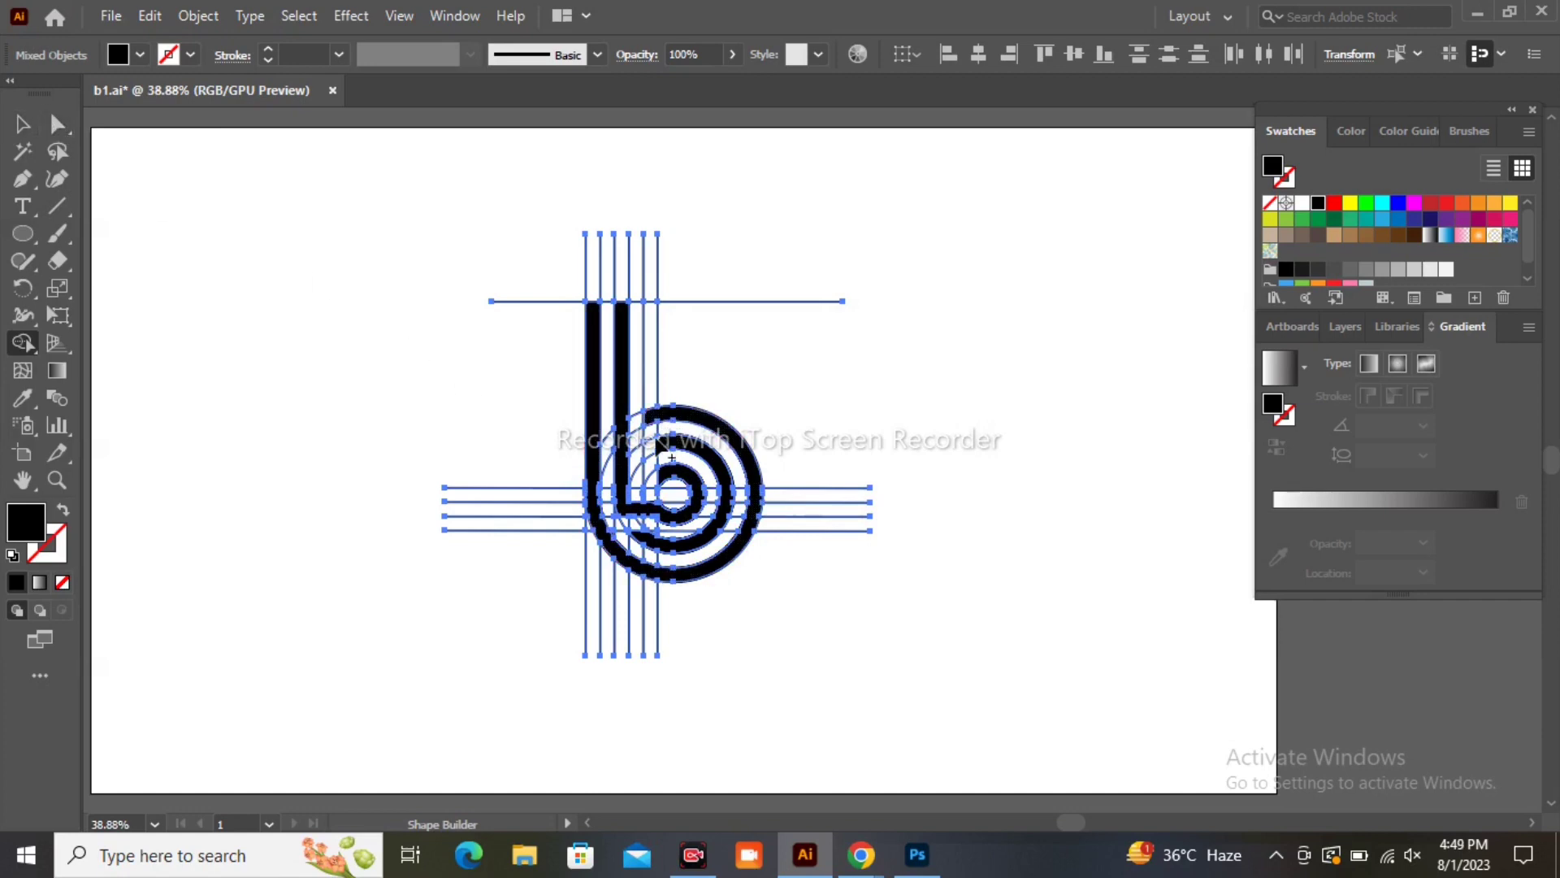
- Fill the inner ring black, then select and copy the b with its inner circles
{"action": "left_click", "coordinate": [665, 446]}
{"action": "left_click", "coordinate": [23, 125]}
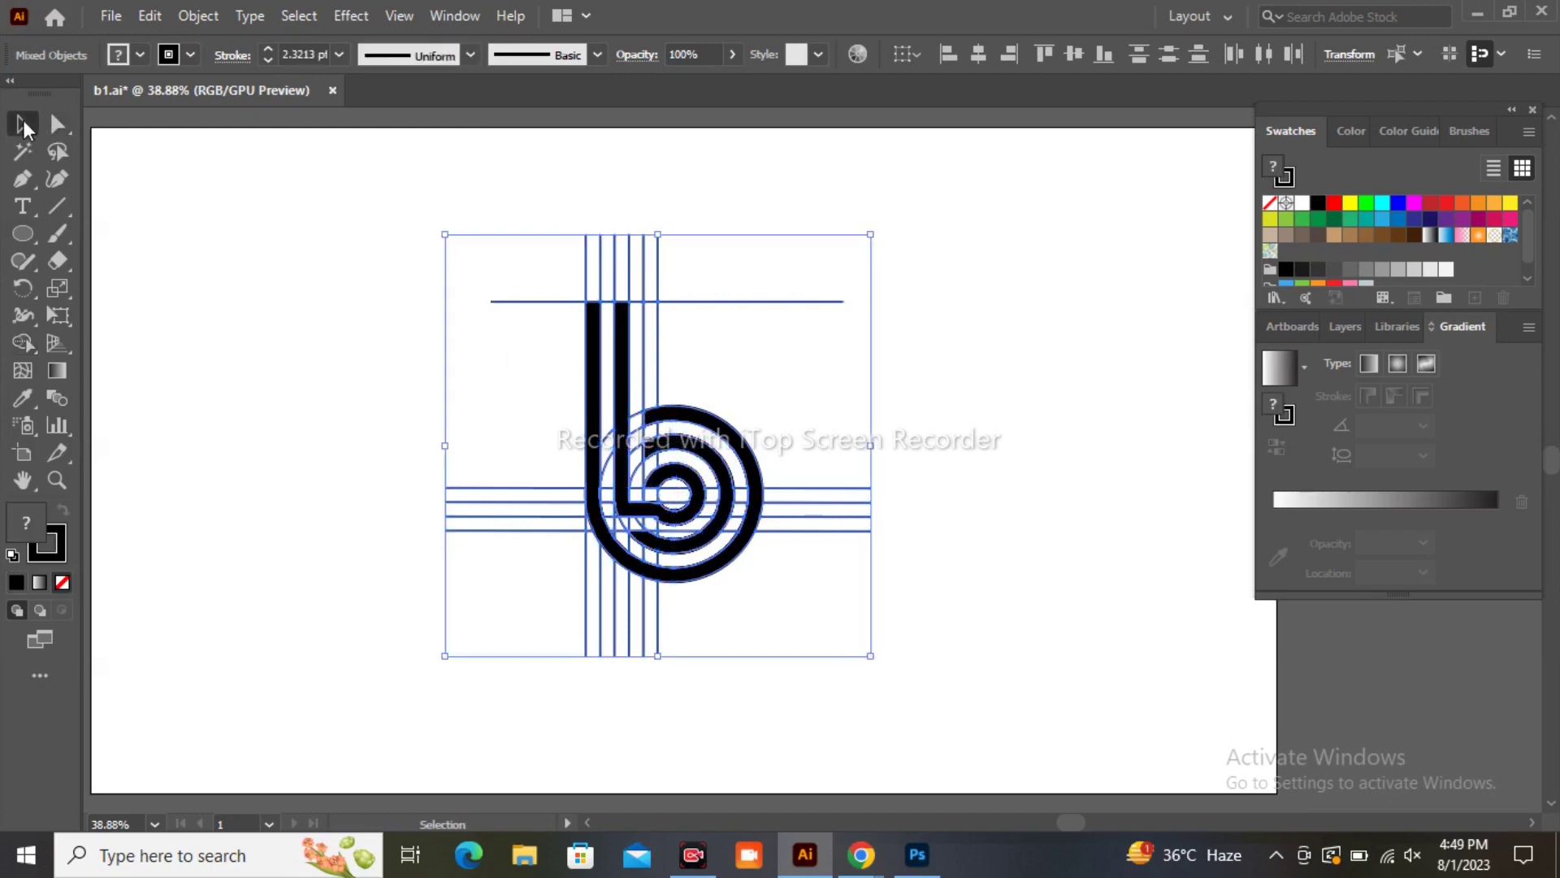
{"action": "left_click", "coordinate": [412, 244]}
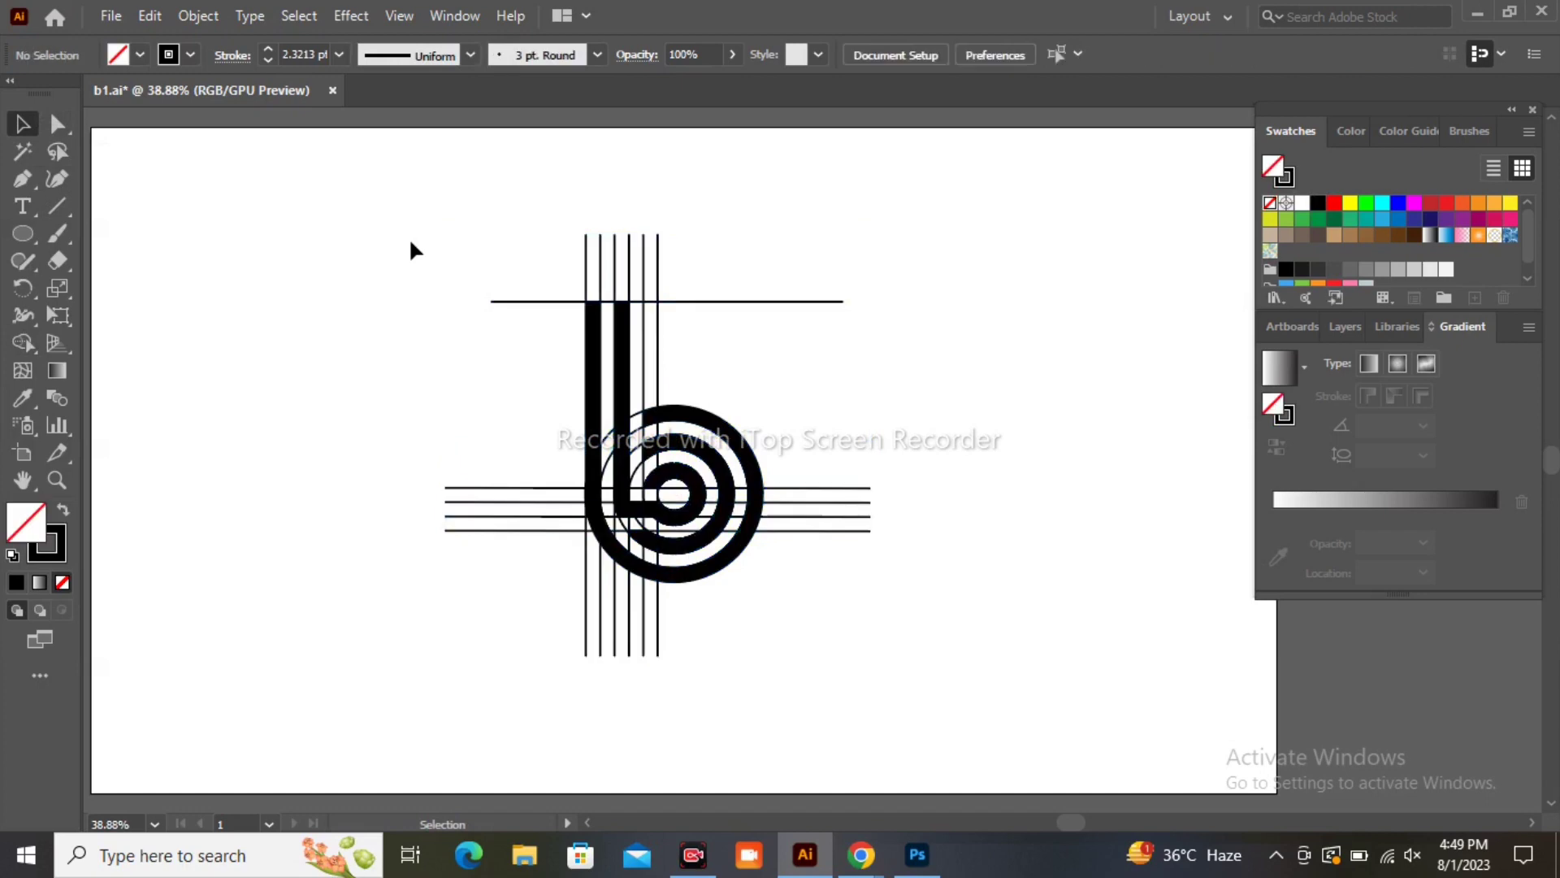
{"action": "left_click", "coordinate": [592, 378]}
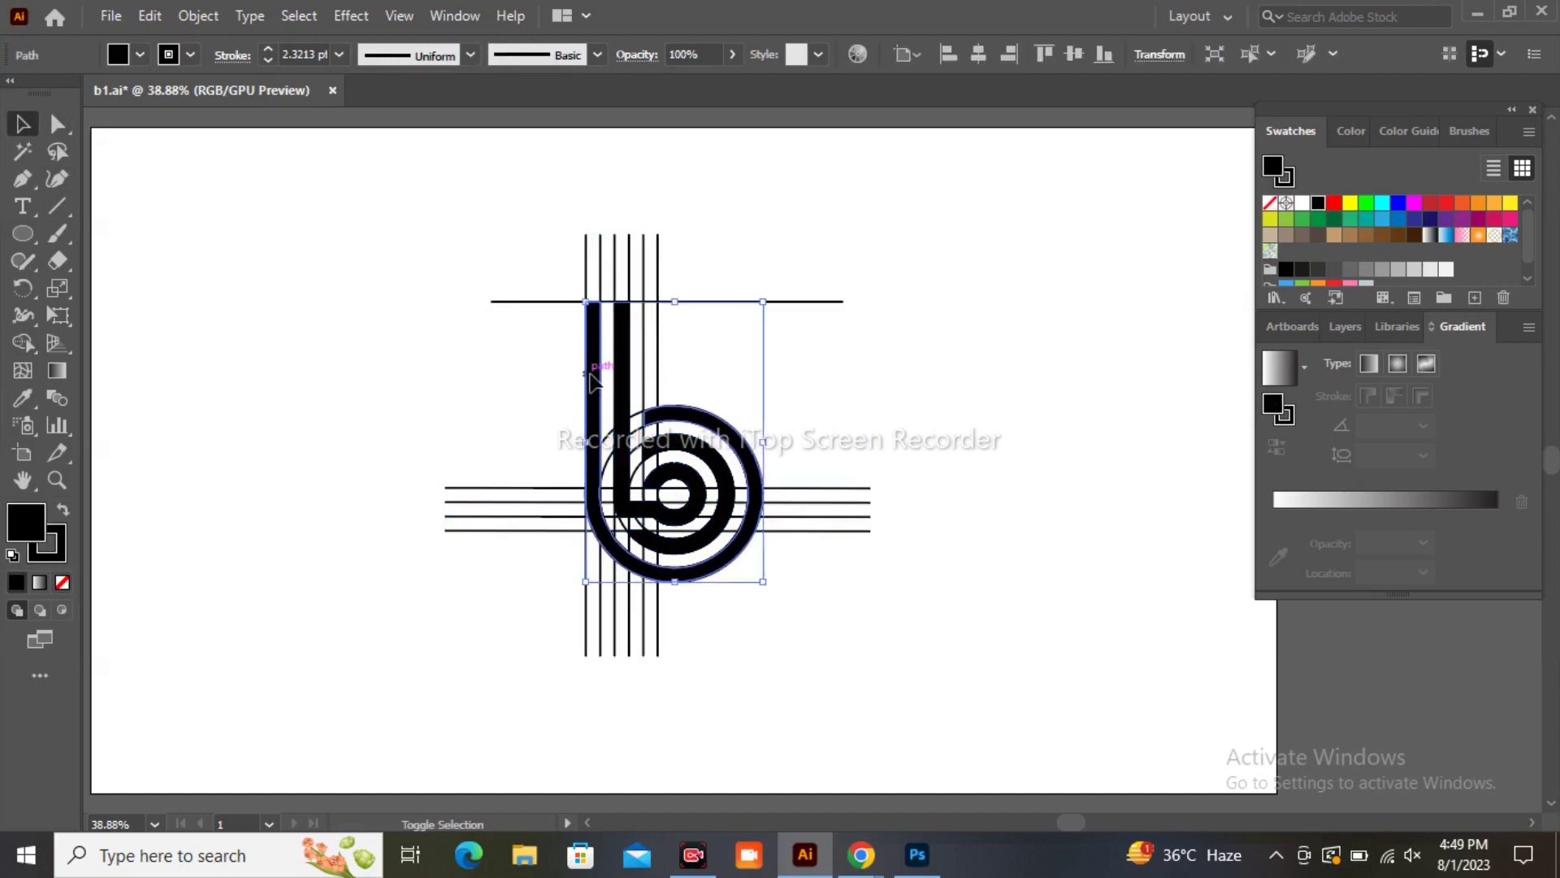
{"action": "left_click", "coordinate": [679, 446], "text": "shift"}
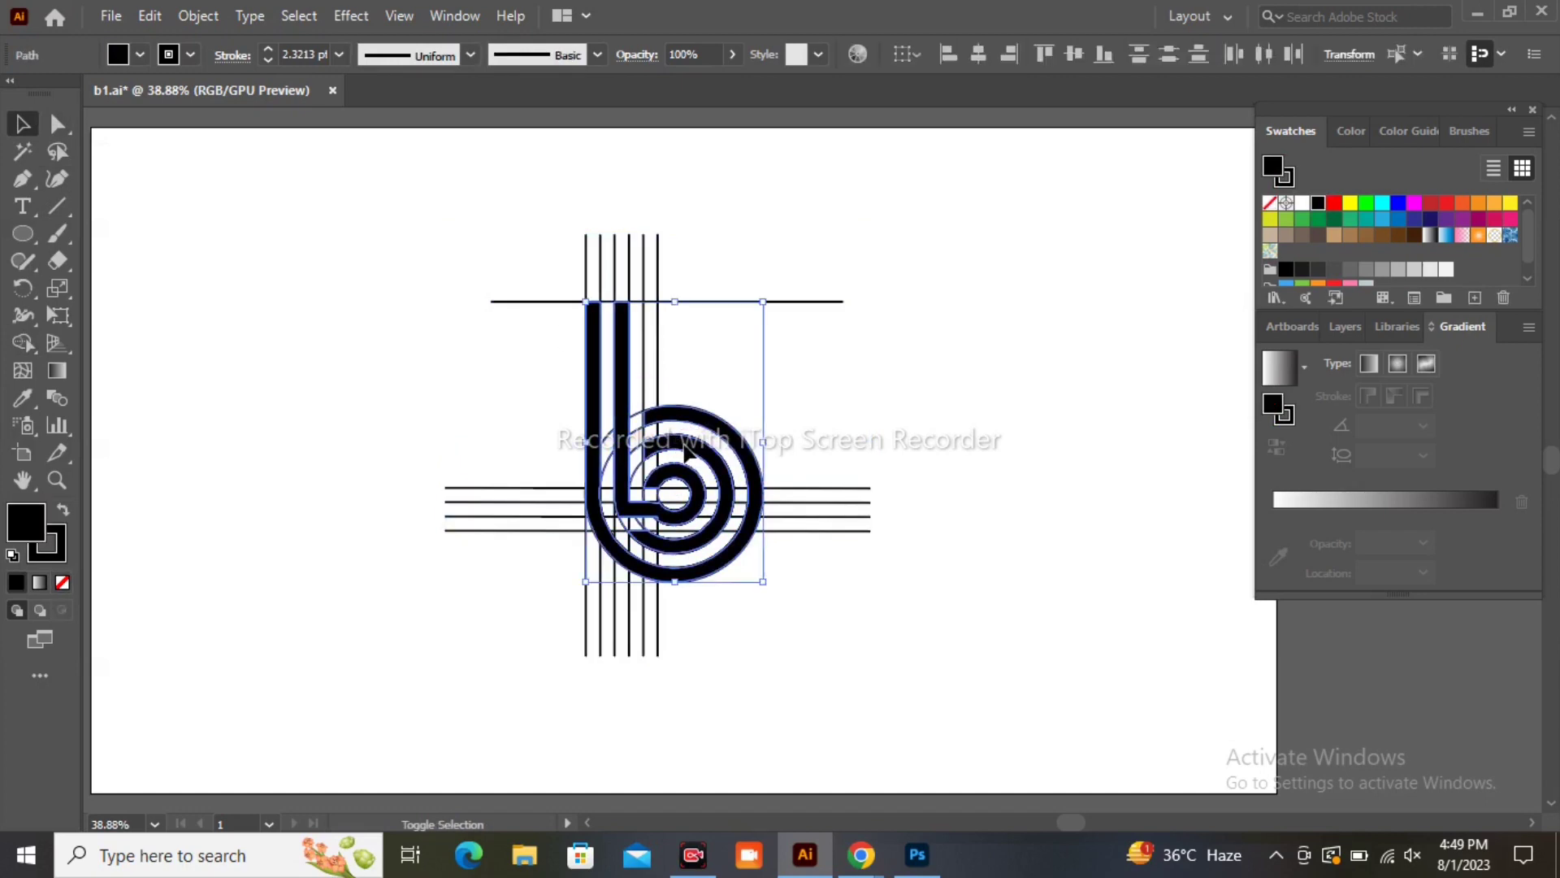
{"action": "left_click", "coordinate": [109, 15]}
{"action": "mouse_move", "coordinate": [148, 16]}
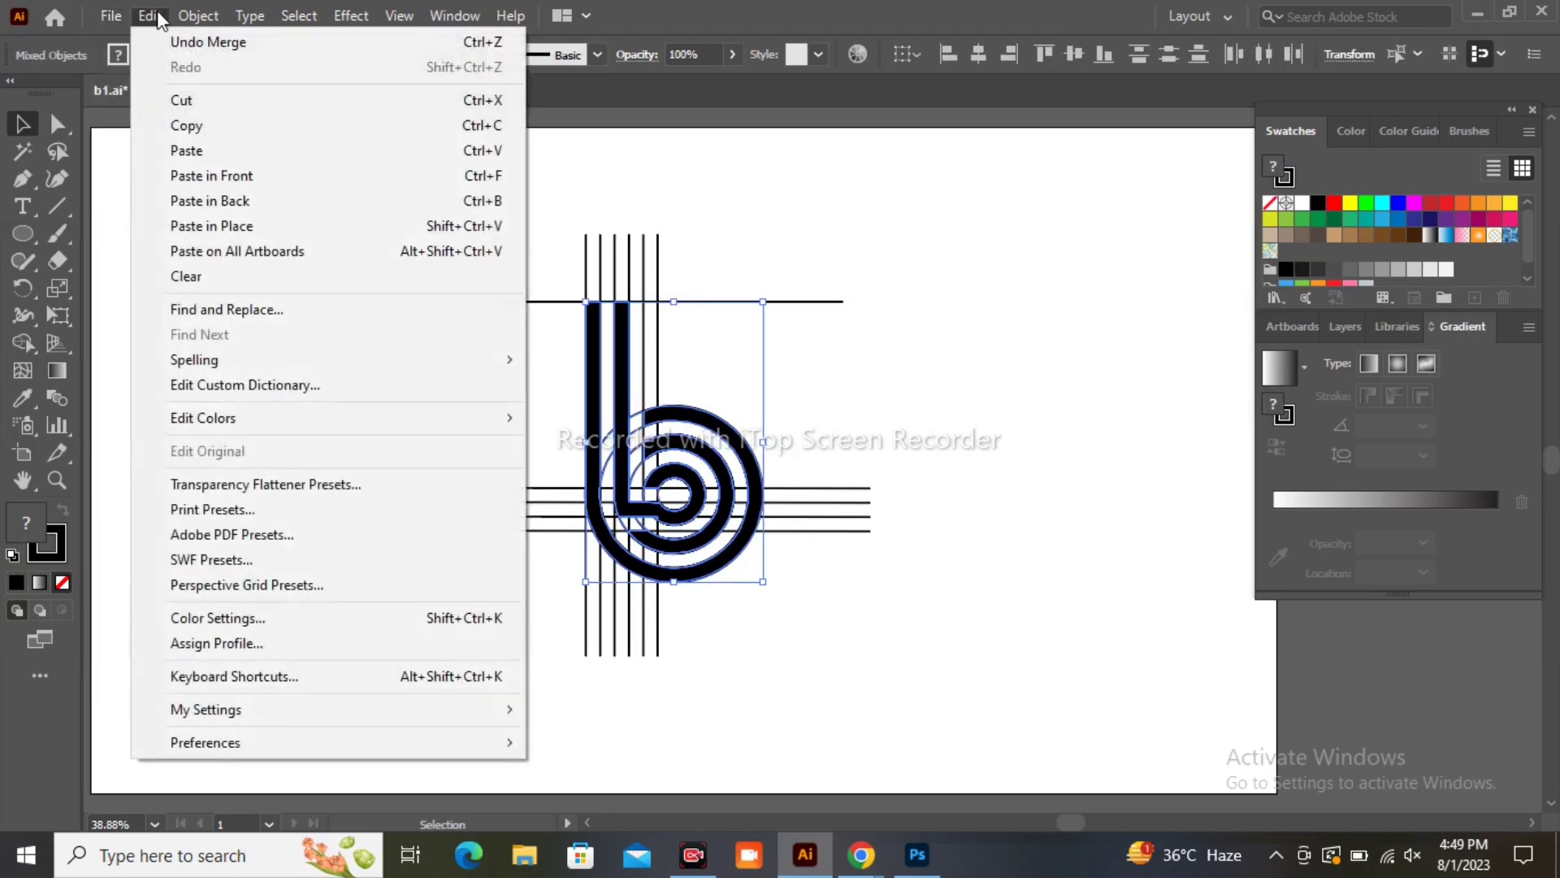
{"action": "left_click", "coordinate": [209, 130]}
- Delete all the artwork and paste the b back in place
{"action": "left_click_drag", "start_coordinate": [377, 190], "coordinate": [910, 637]}
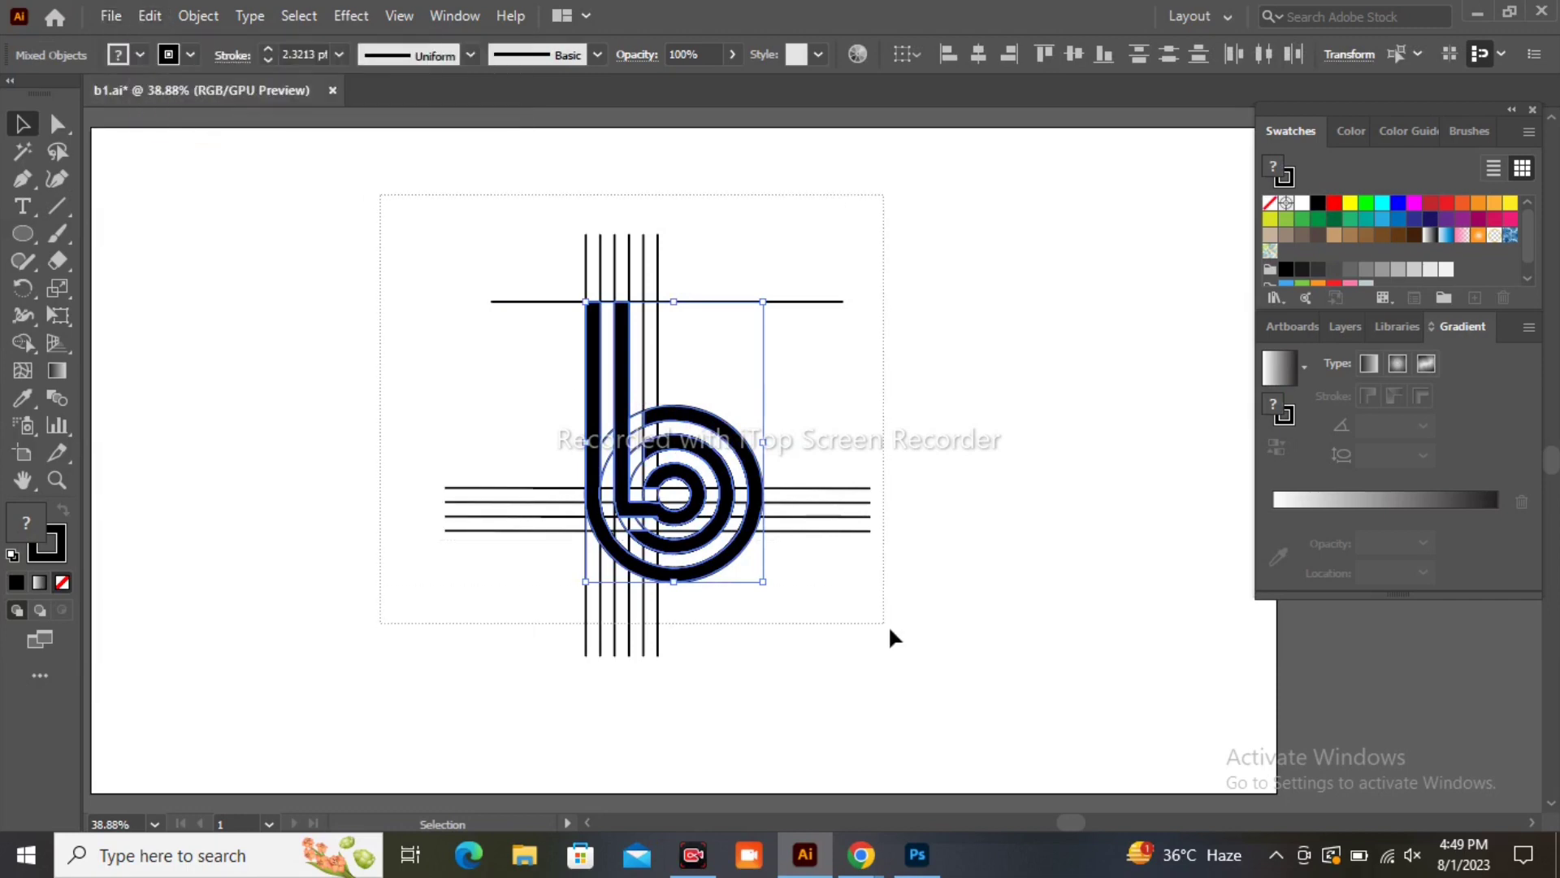
{"action": "key", "text": "Delete"}
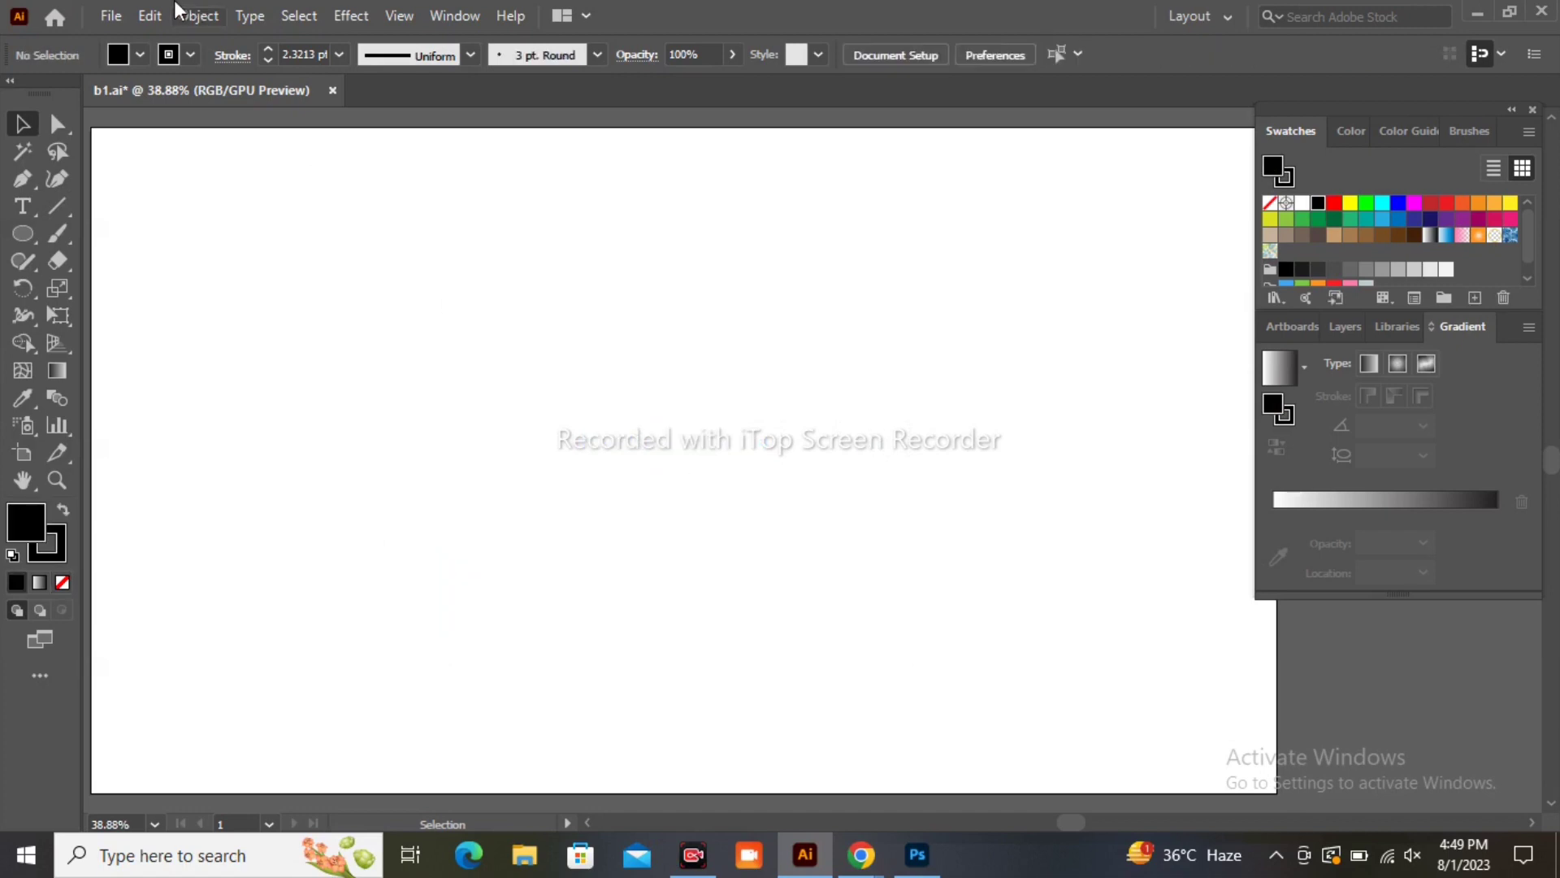
{"action": "left_click", "coordinate": [179, 13]}
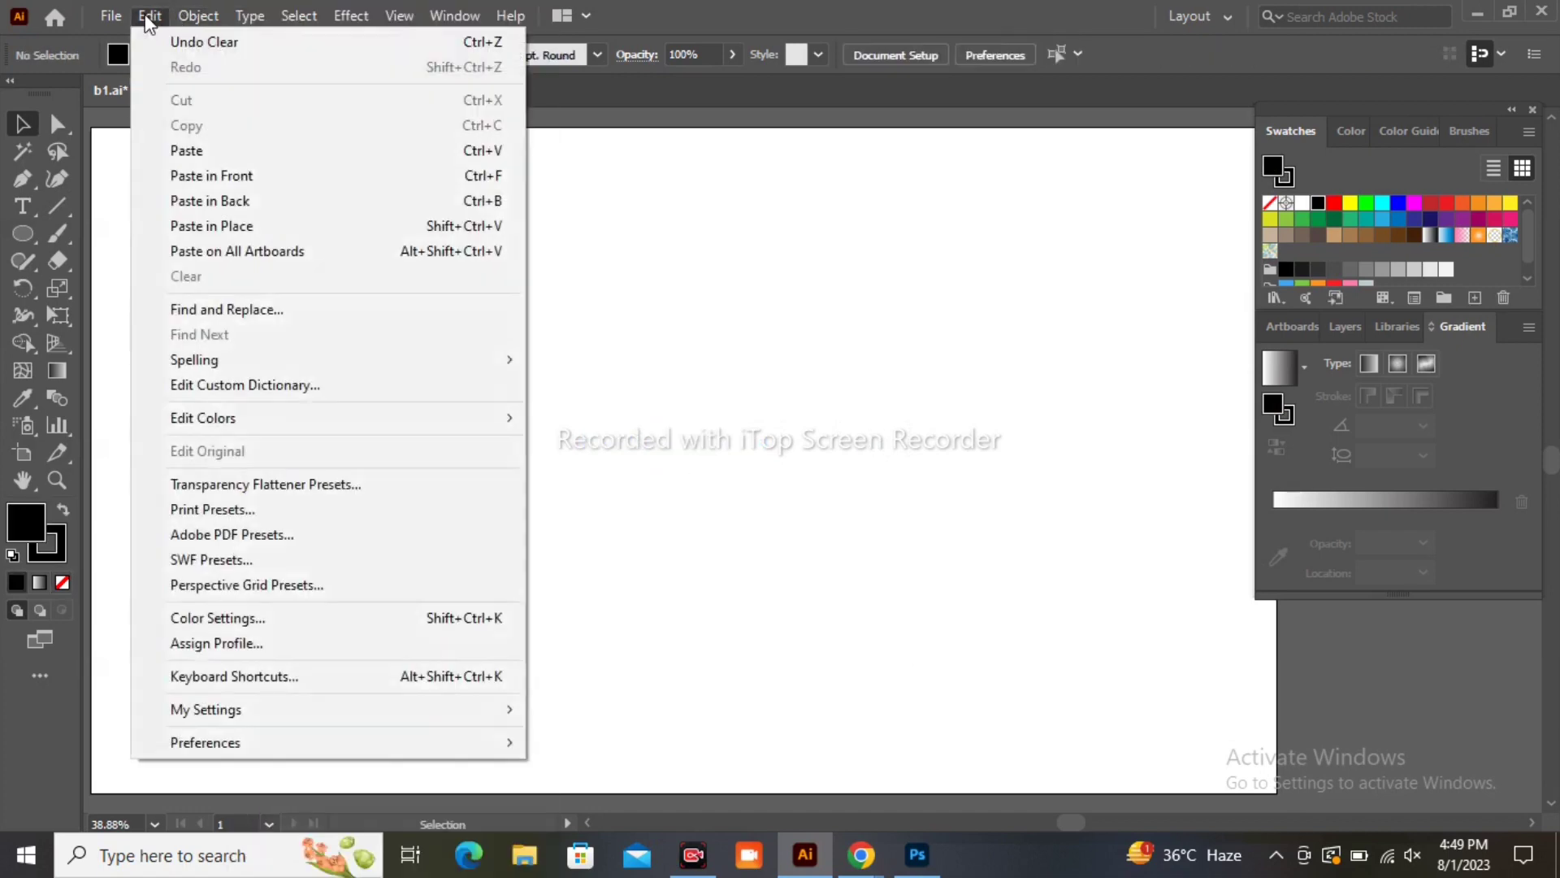
{"action": "left_click", "coordinate": [240, 226]}
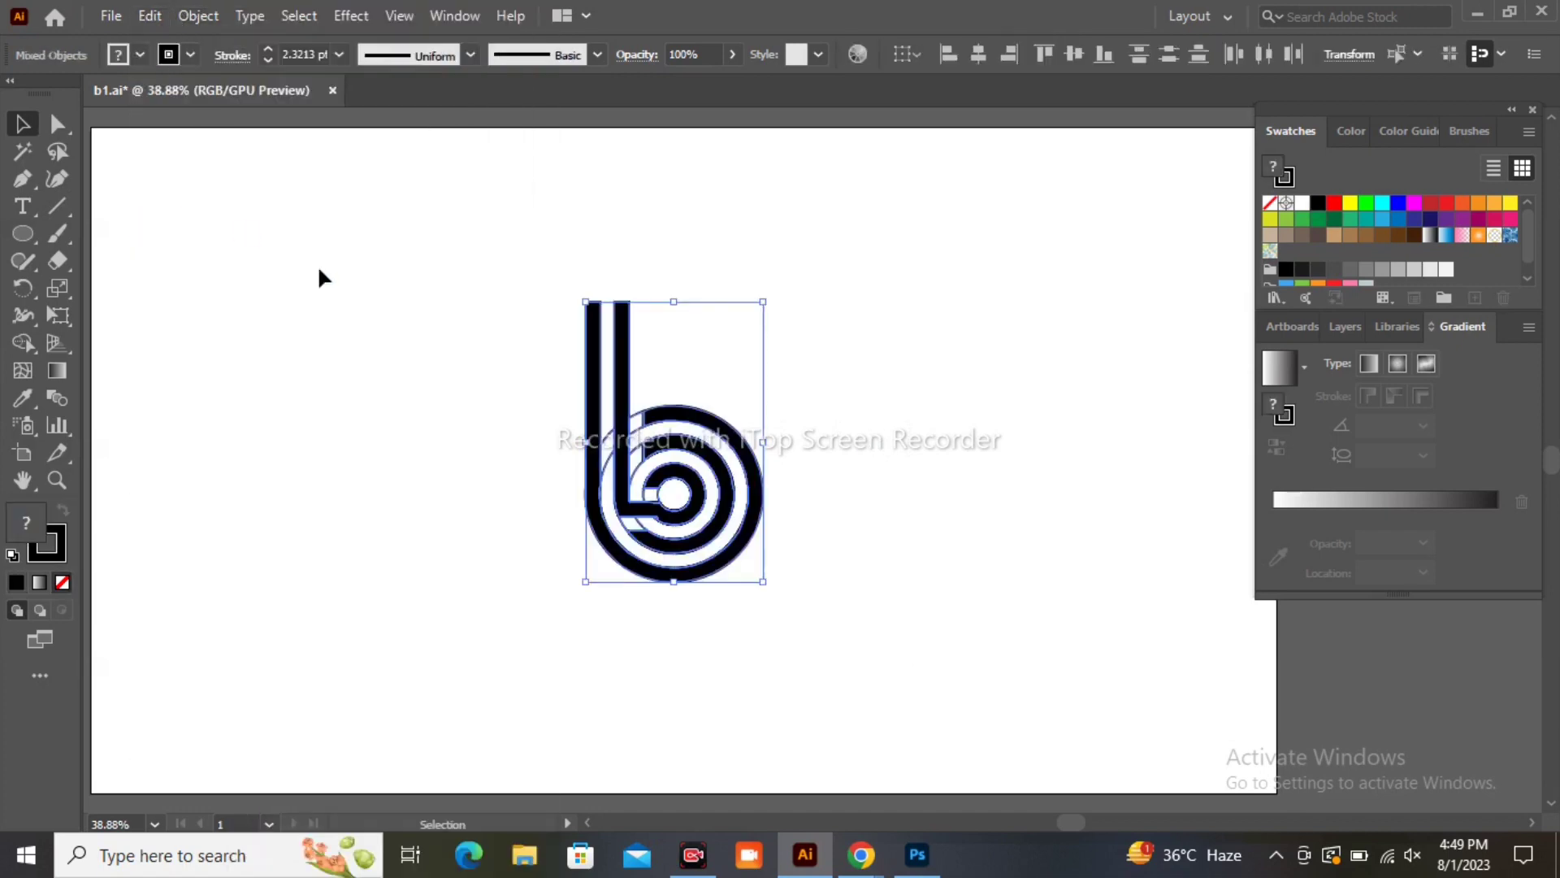
- Select the group forming the lower b and ungroup its parts
{"action": "left_click", "coordinate": [408, 334]}
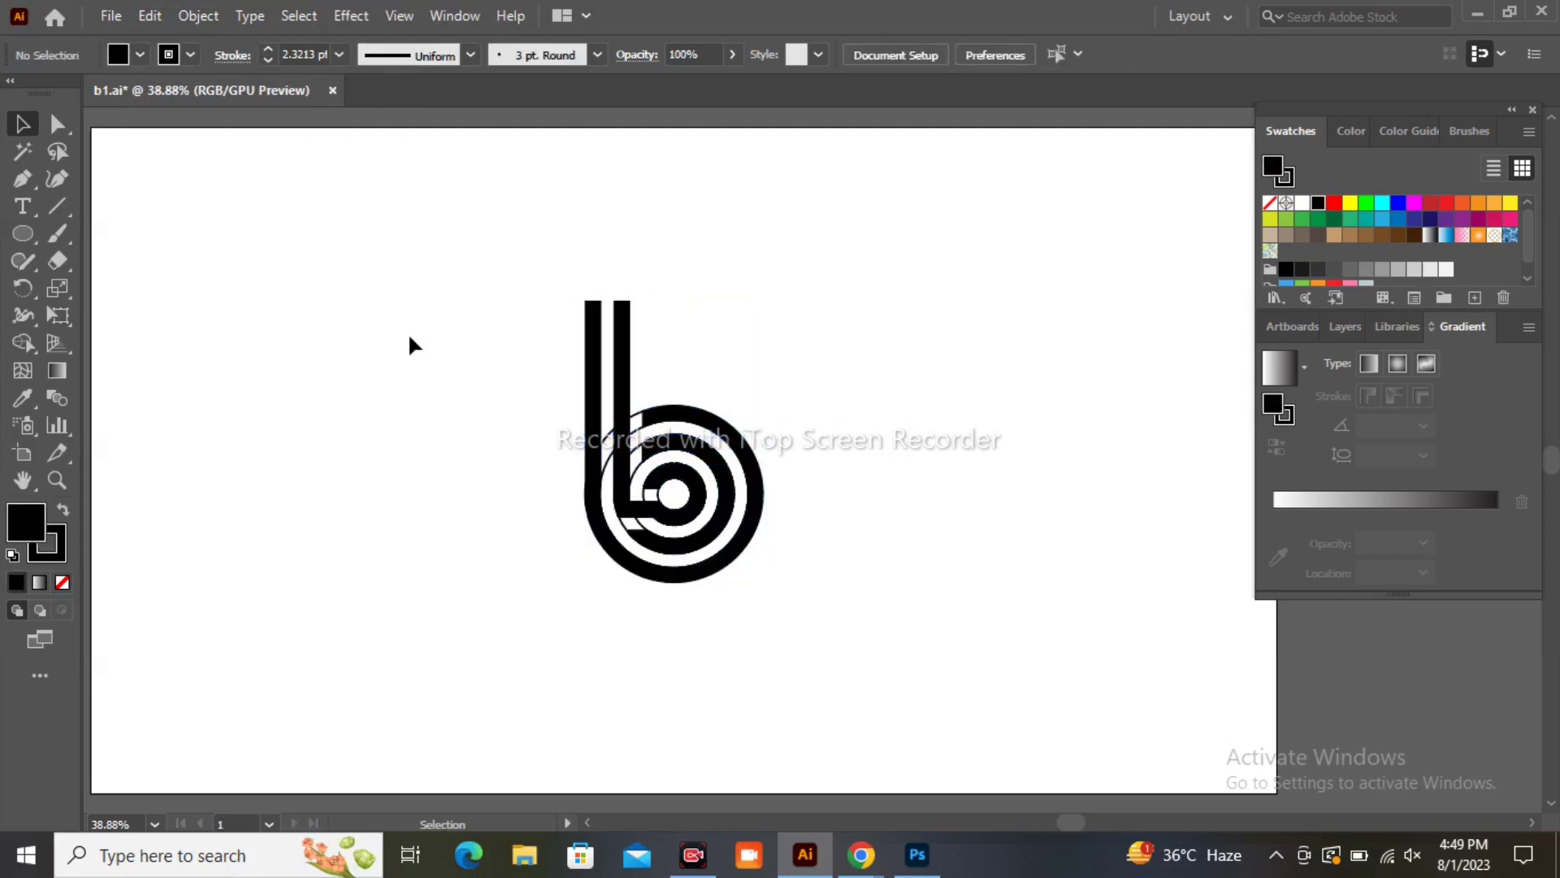
{"action": "left_click", "coordinate": [595, 382]}
{"action": "right_click", "coordinate": [596, 382]}
{"action": "left_click", "coordinate": [461, 362]}
{"action": "left_click", "coordinate": [621, 404]}
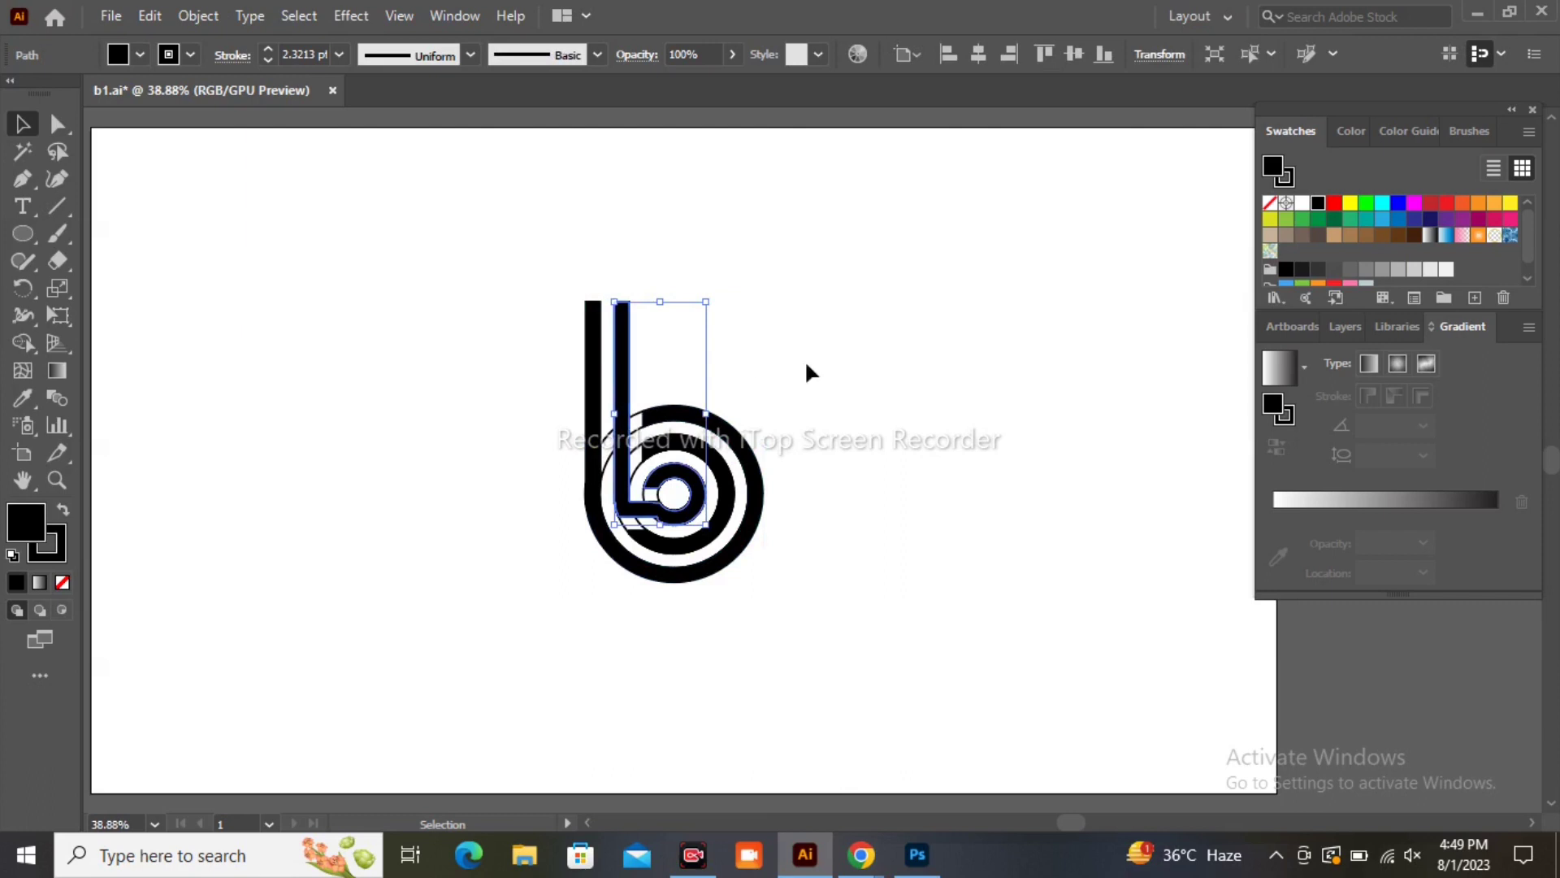
{"action": "left_click", "coordinate": [727, 481]}
{"action": "right_click", "coordinate": [728, 481]}
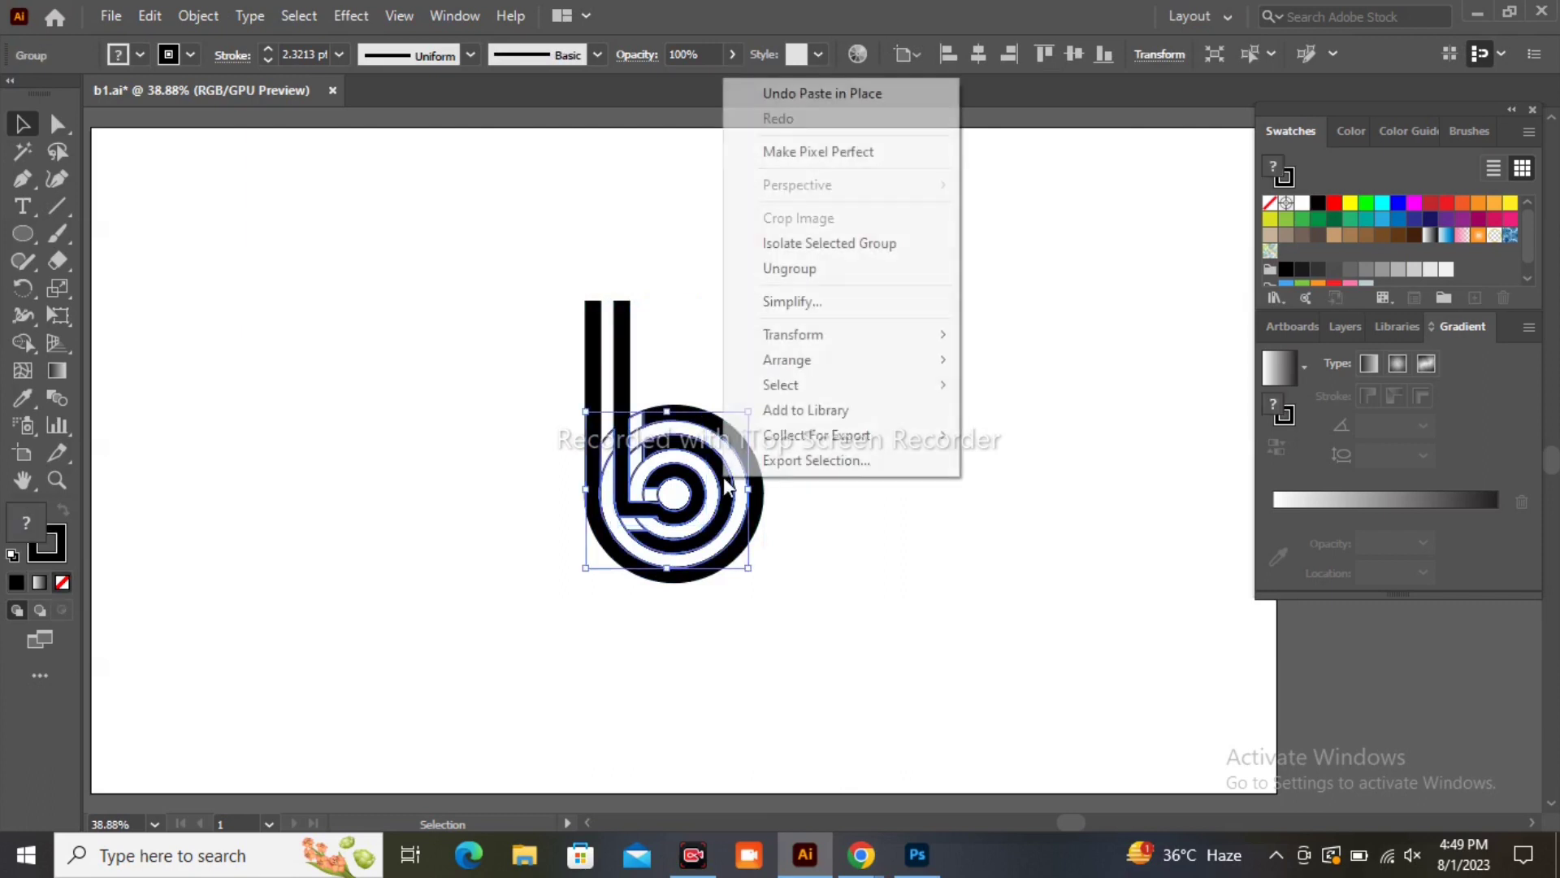
{"action": "left_click", "coordinate": [790, 268]}
- Move the solid b to the right and delete the leftover outline b
{"action": "left_click", "coordinate": [646, 301]}
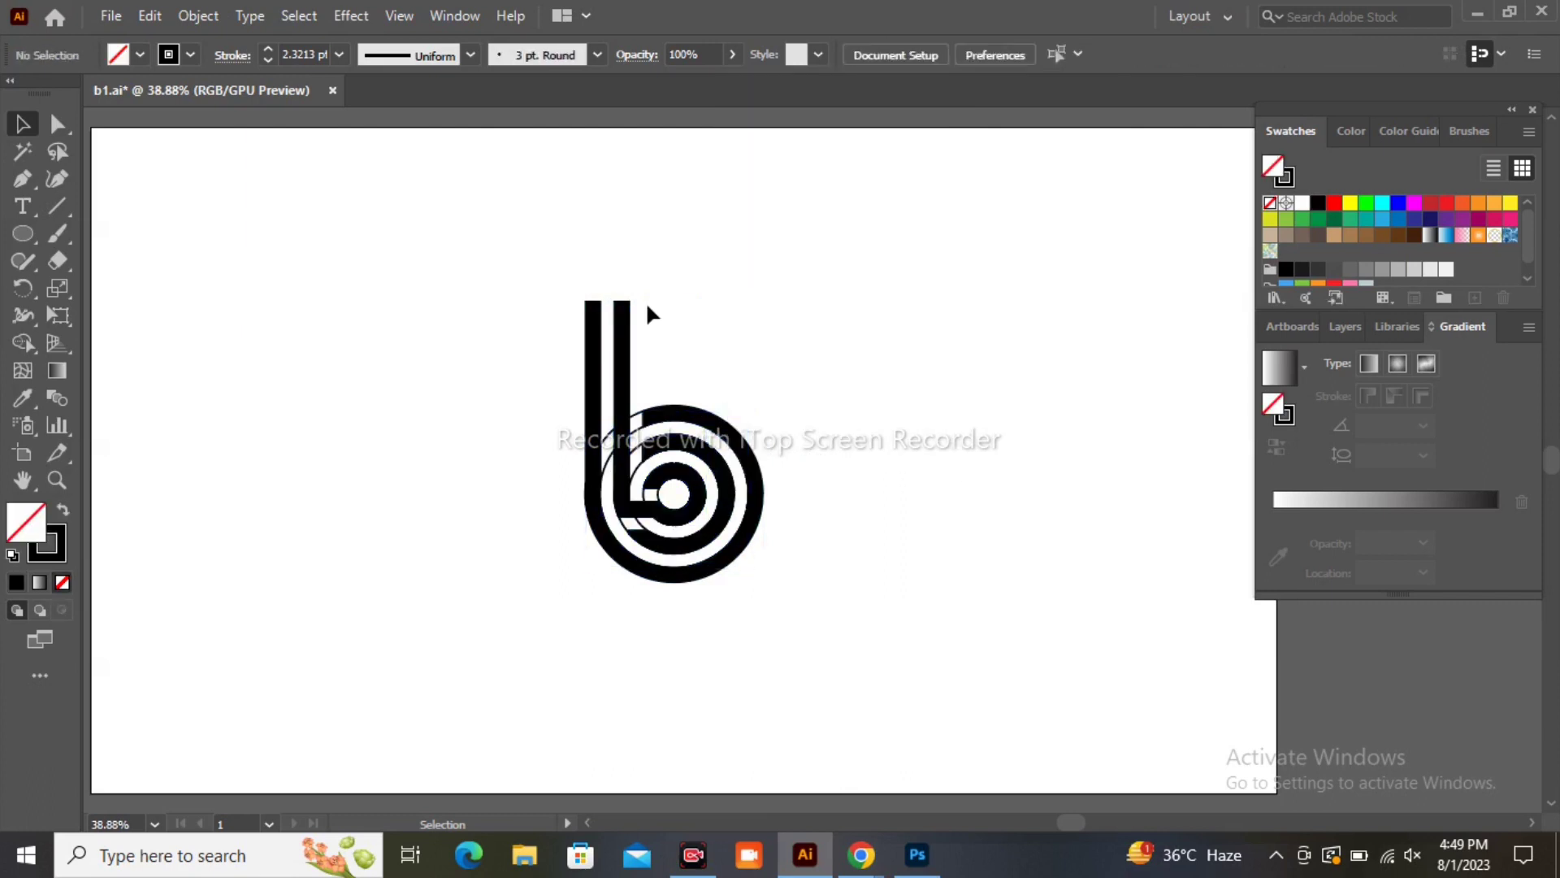
{"action": "left_click", "coordinate": [603, 351], "text": "shift"}
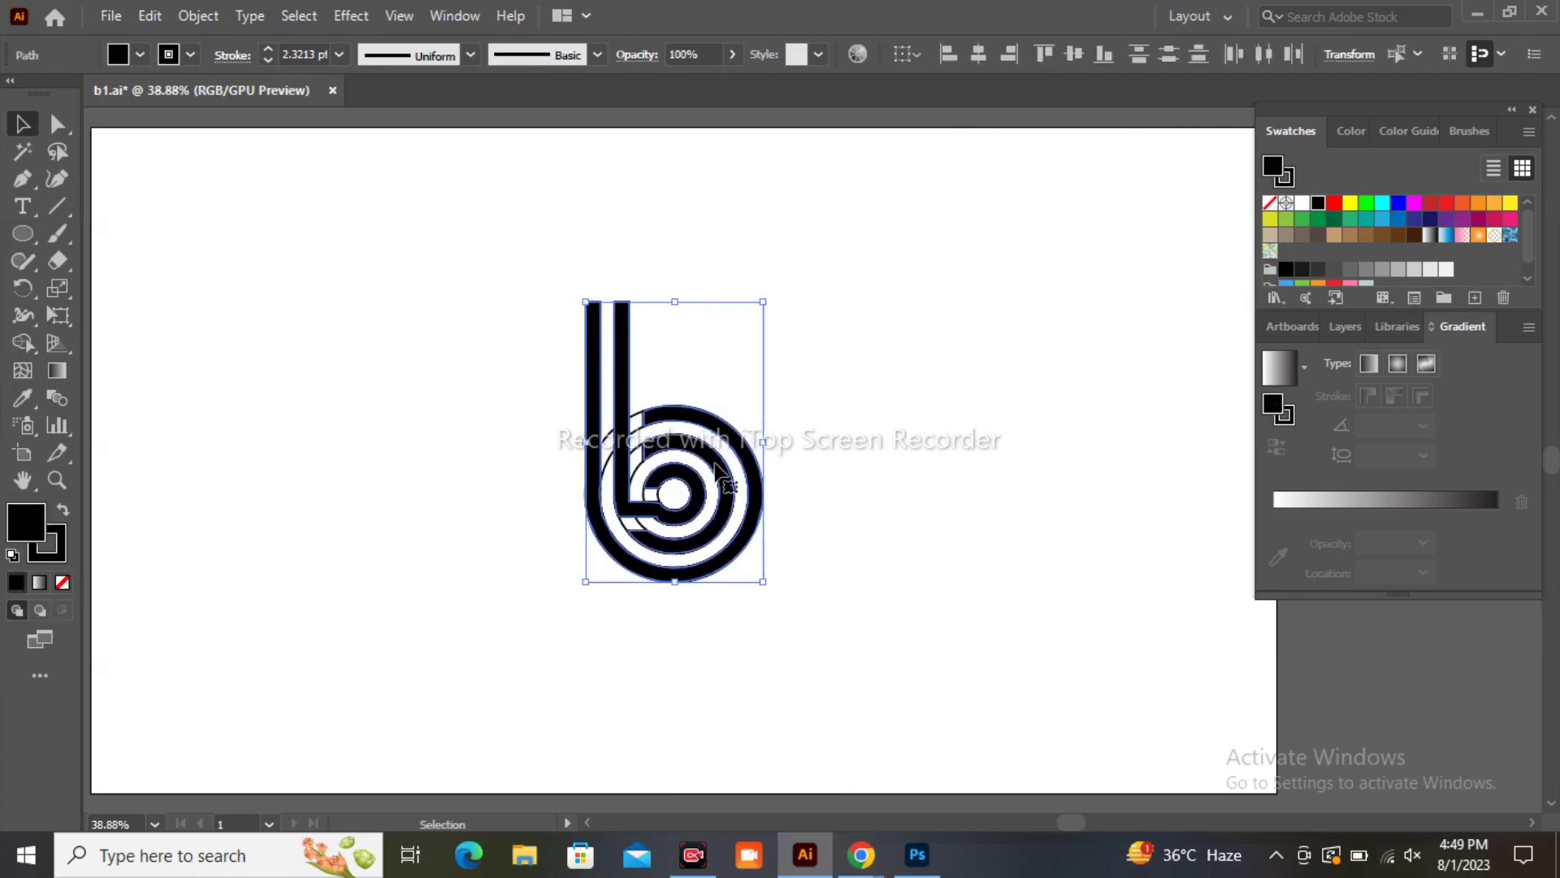
{"action": "left_click_drag", "start_coordinate": [720, 471], "coordinate": [930, 473]}
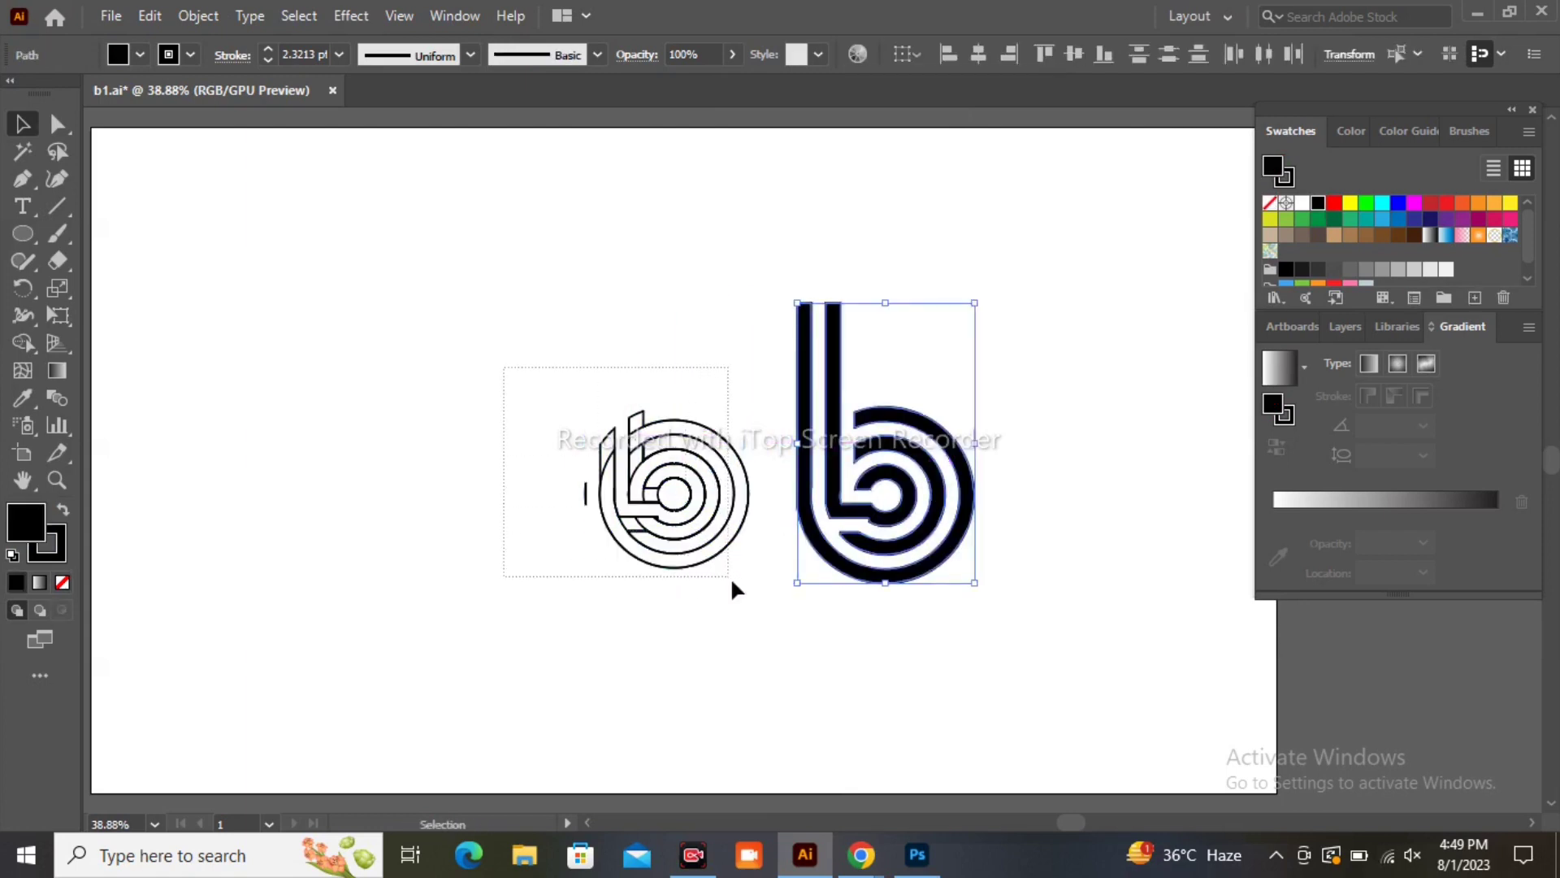
{"action": "left_click_drag", "start_coordinate": [508, 378], "coordinate": [744, 602]}
{"action": "key", "text": "Delete"}
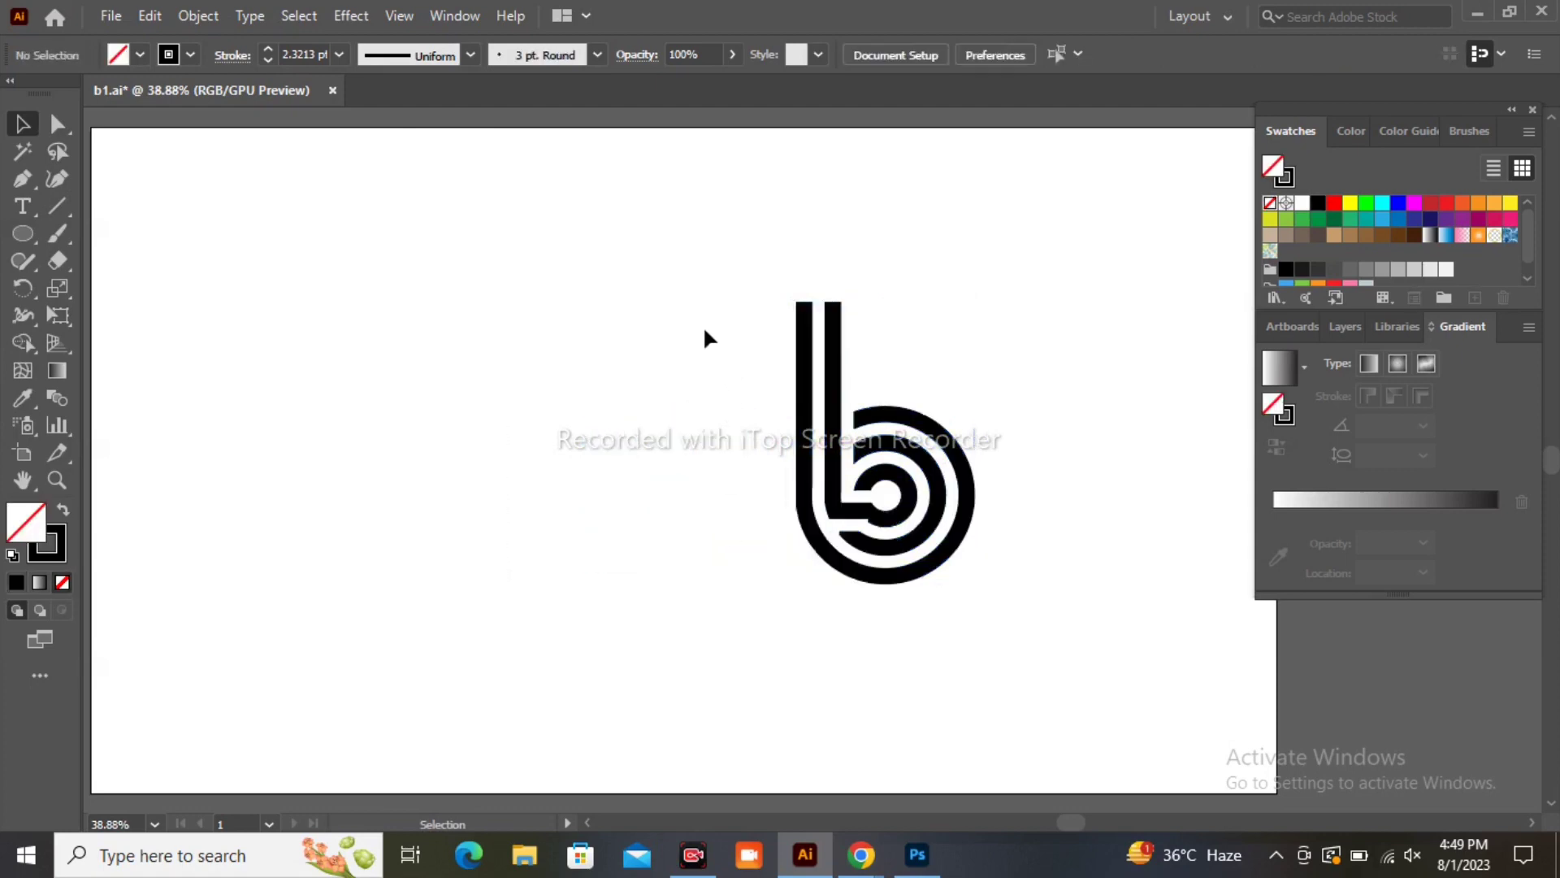
- Move the solid b logo back left toward the artboard centre
{"action": "left_click_drag", "start_coordinate": [696, 315], "coordinate": [1032, 651]}
{"action": "left_click_drag", "start_coordinate": [976, 517], "coordinate": [677, 541]}
{"action": "left_click", "coordinate": [843, 557]}
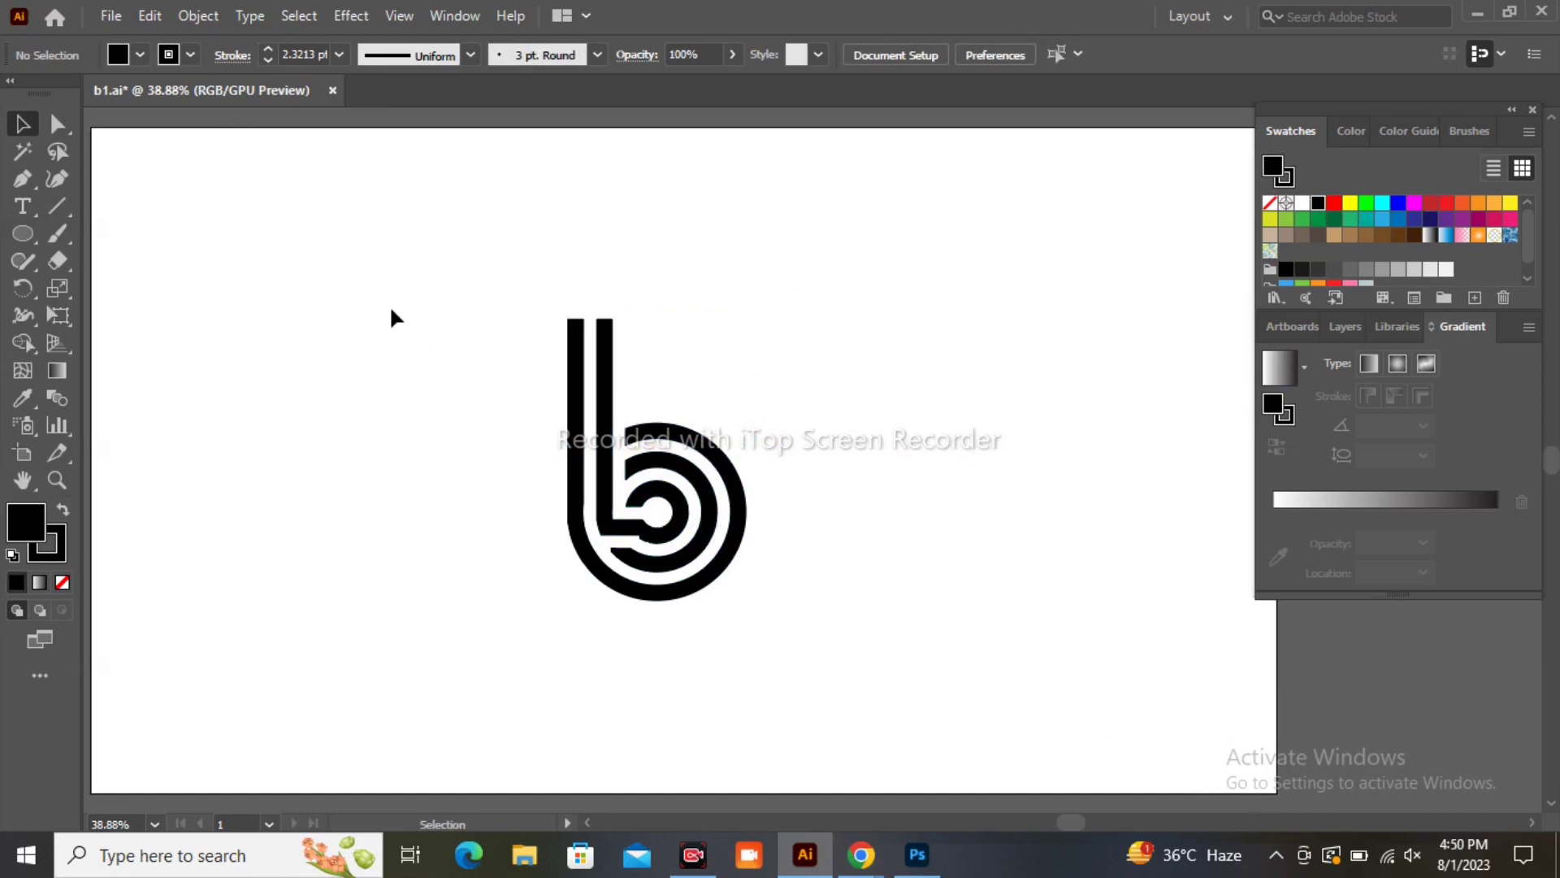
- Set the b logo's stroke to None, leaving only the black fill
{"action": "left_click", "coordinate": [108, 16]}
{"action": "left_click_drag", "start_coordinate": [512, 293], "coordinate": [793, 651]}
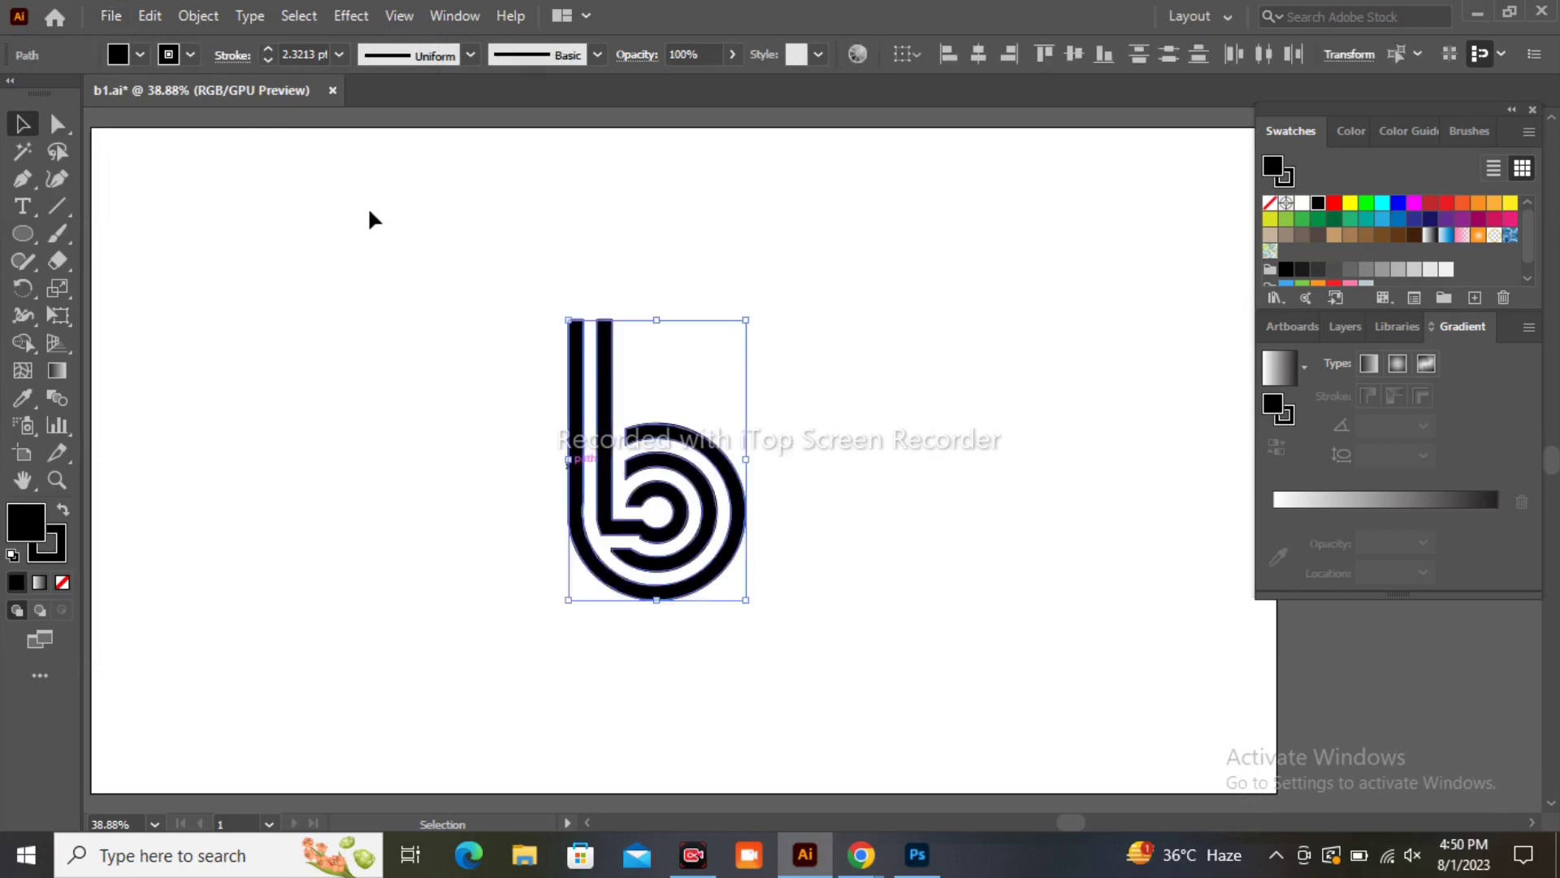
{"action": "left_click", "coordinate": [189, 54]}
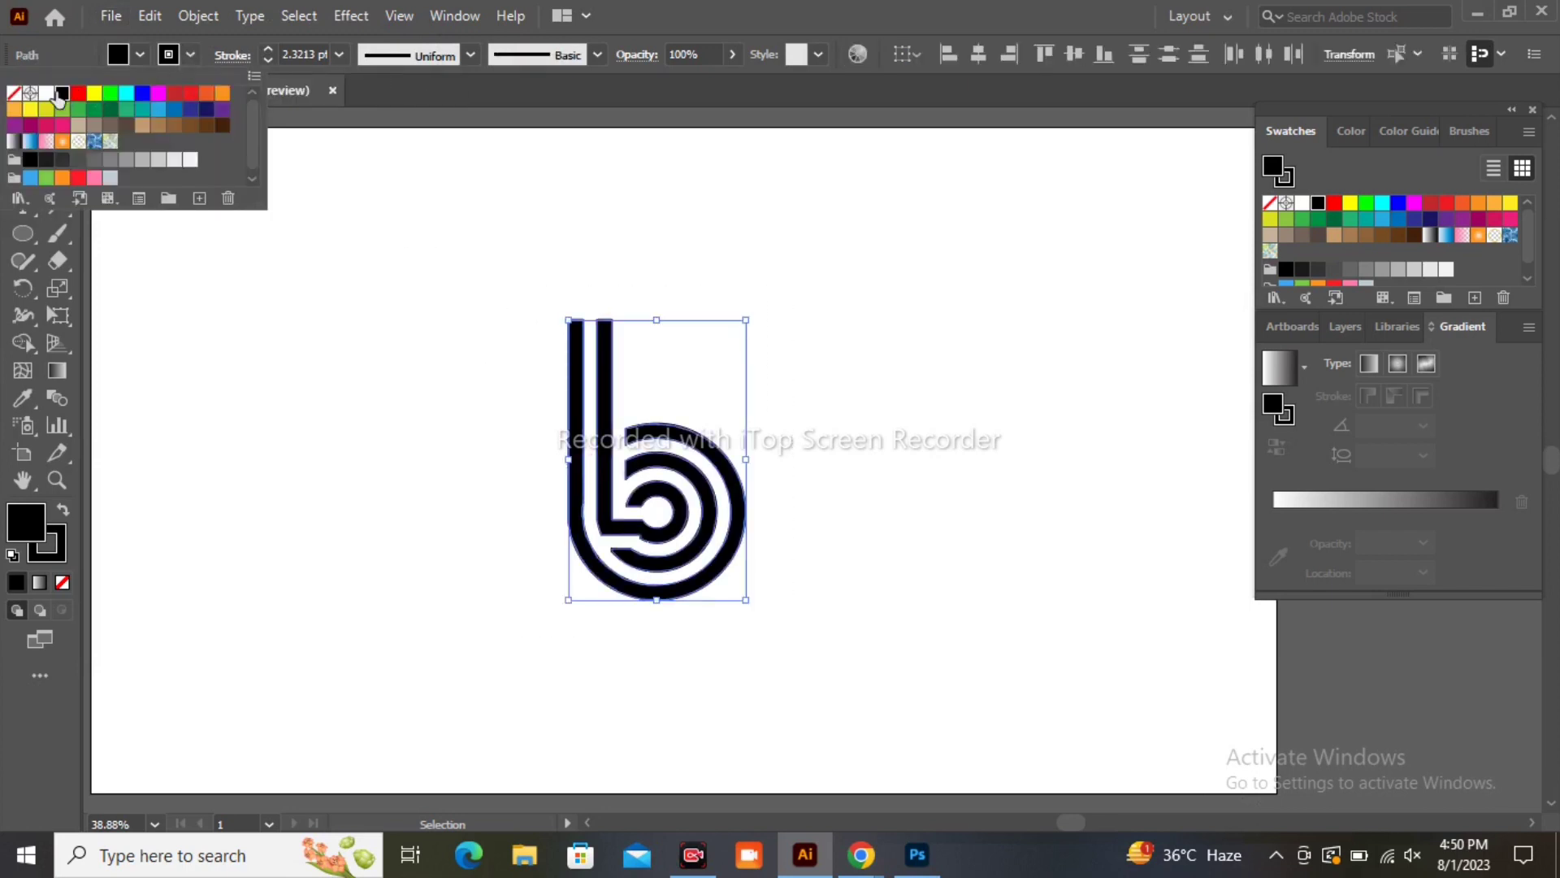
{"action": "left_click", "coordinate": [14, 93]}
{"action": "left_click", "coordinate": [342, 300]}
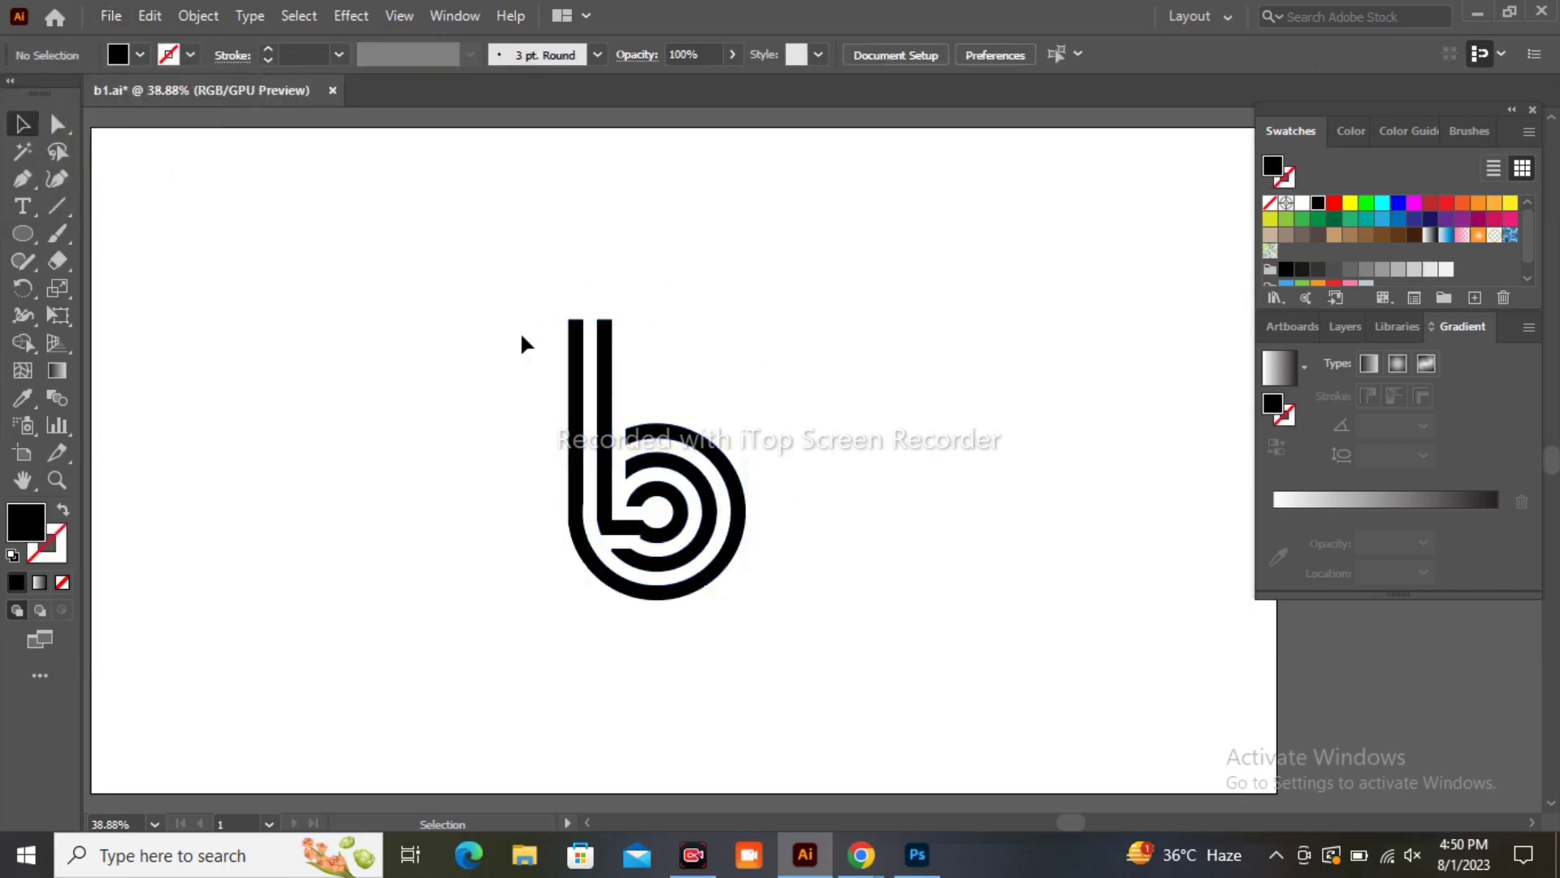
- Save the logo as b1.ai on Local Disk (D:), accepting the default Illustrator options
{"action": "left_click", "coordinate": [114, 15]}
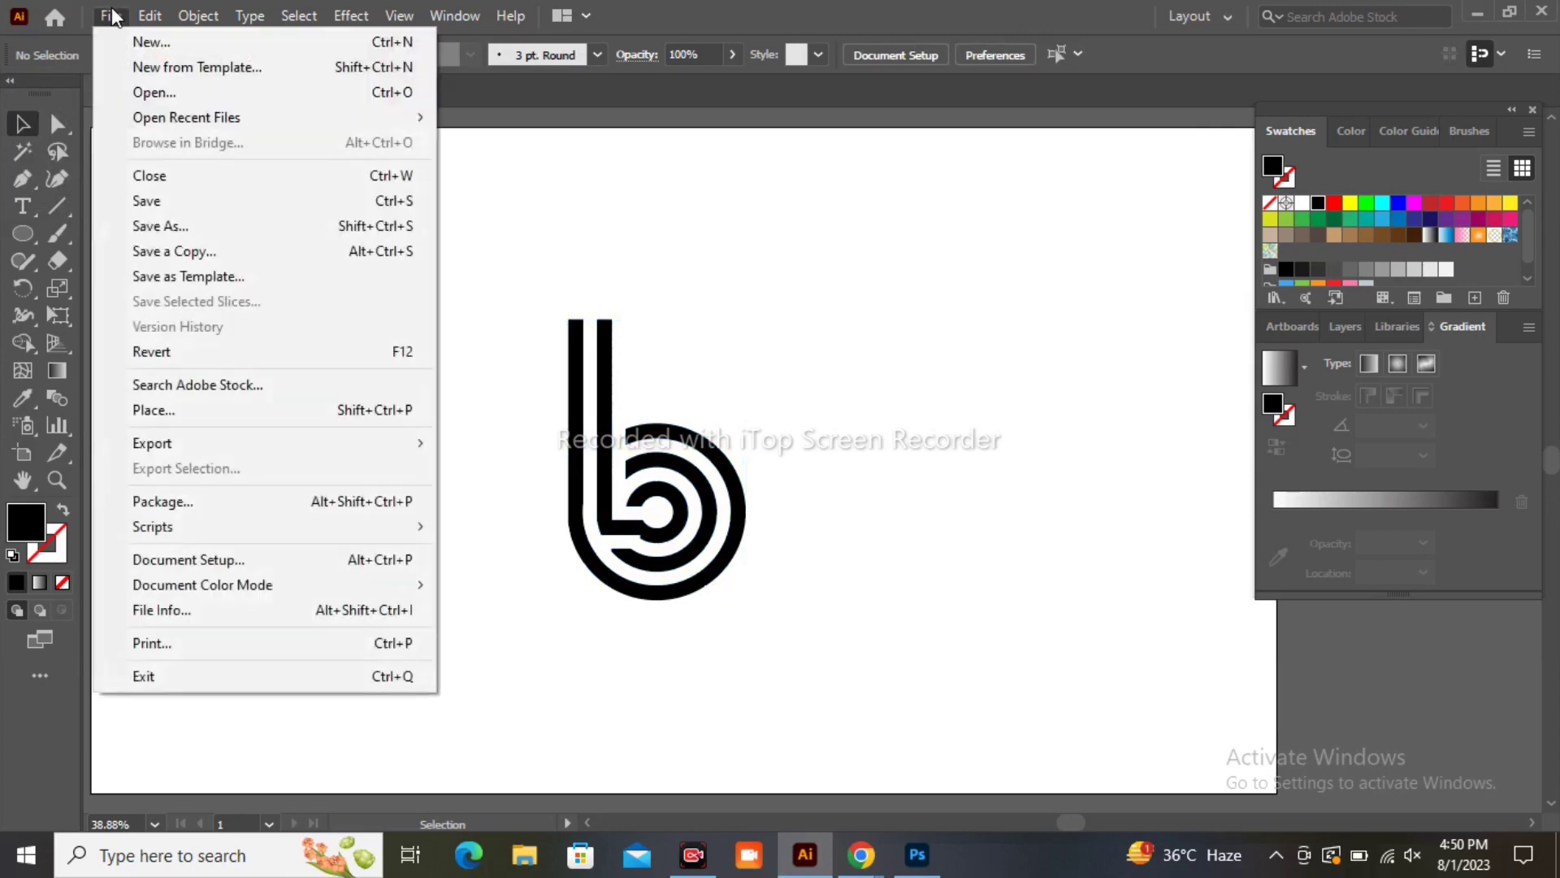
{"action": "left_click", "coordinate": [208, 232]}
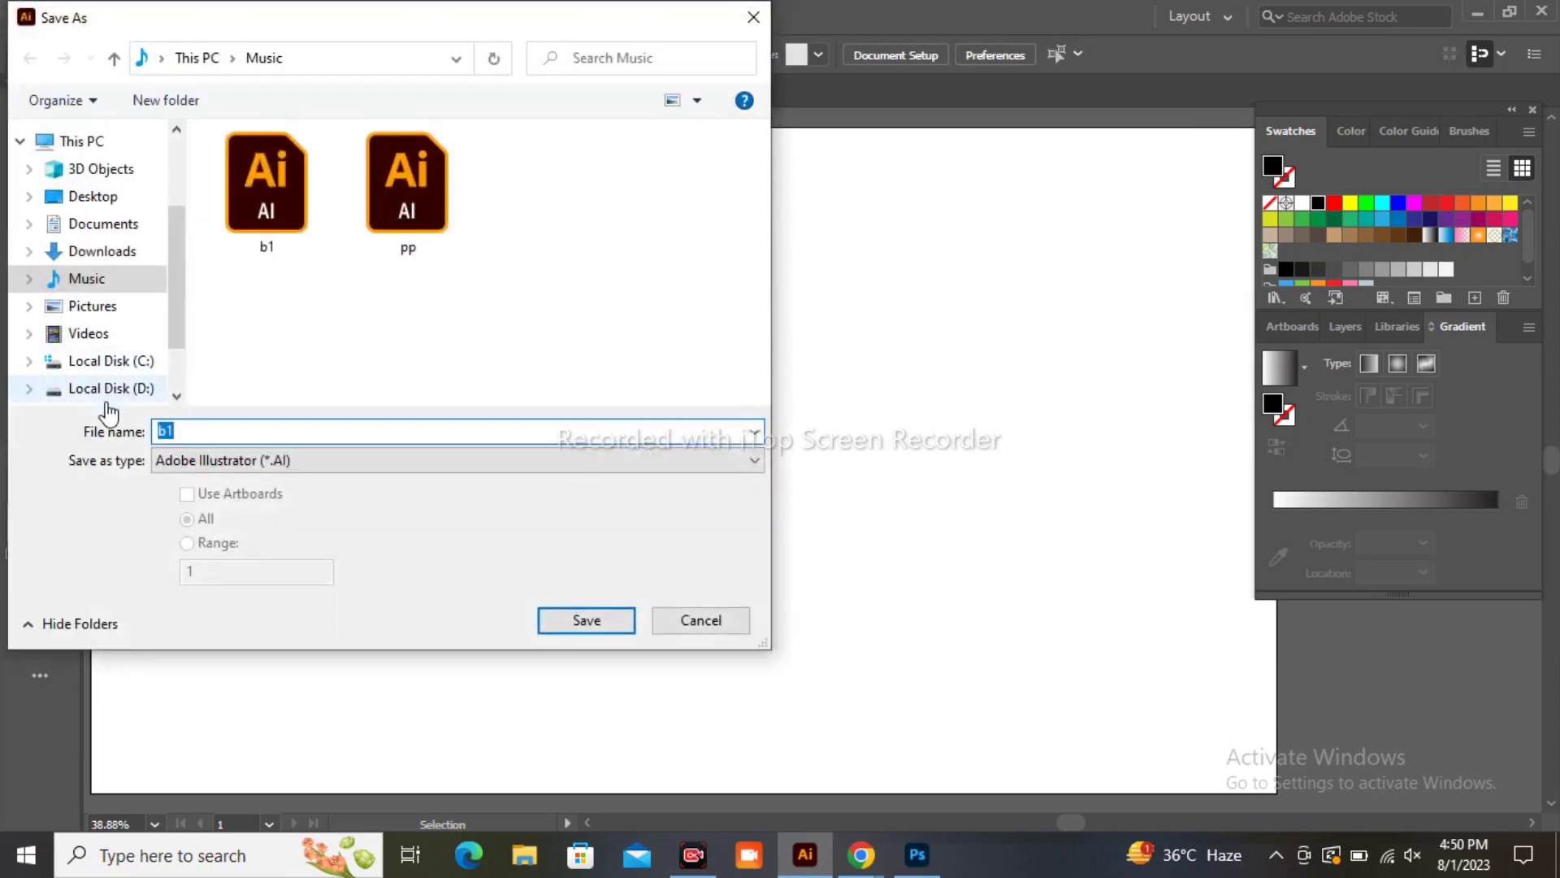
{"action": "left_click", "coordinate": [110, 392]}
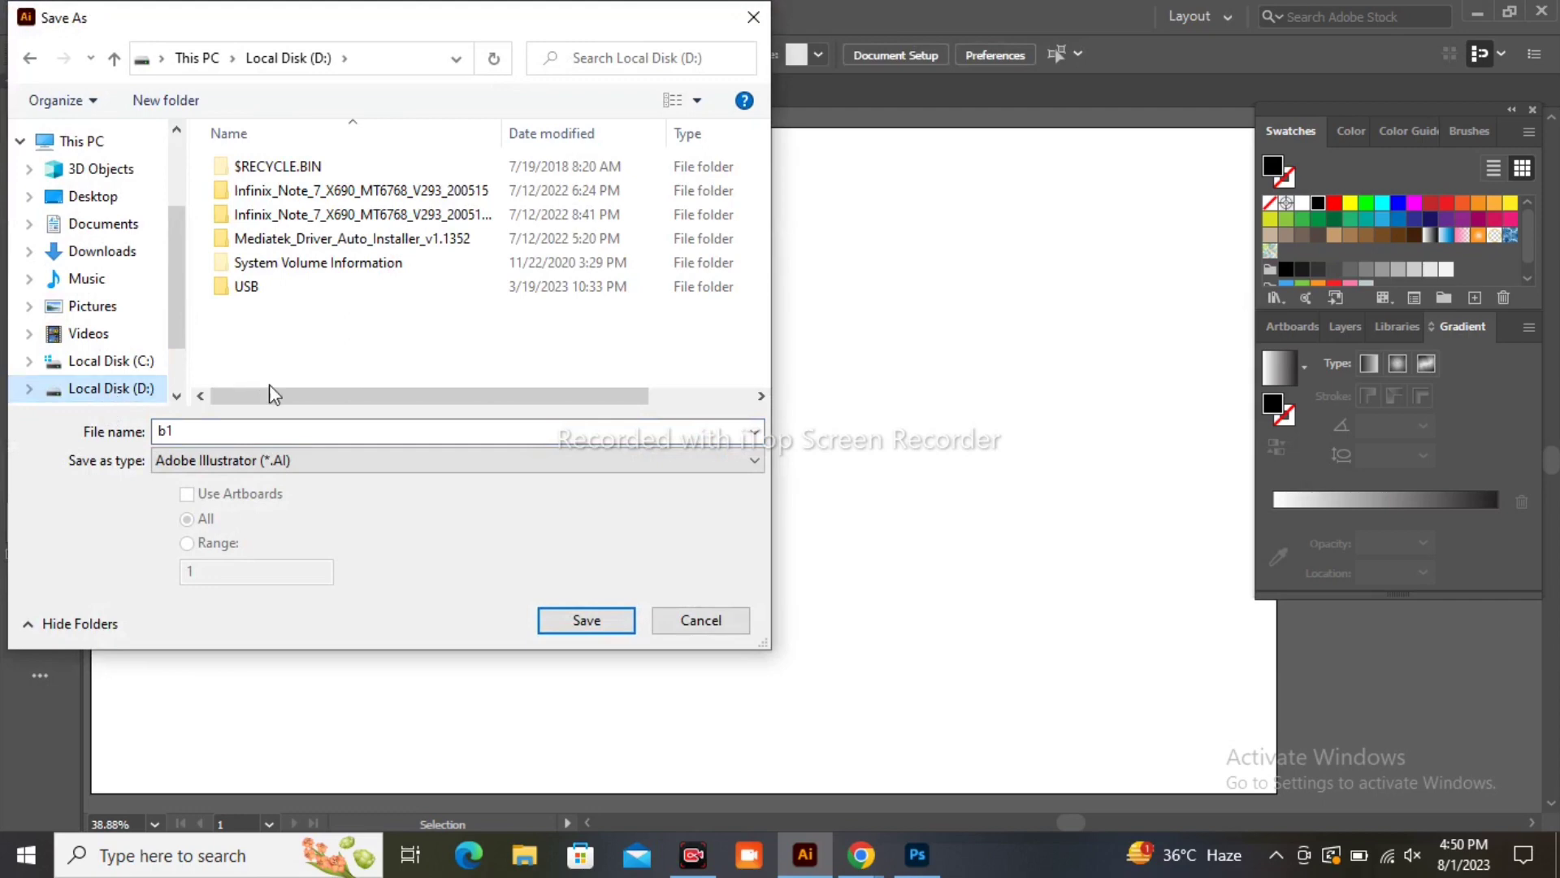
{"action": "left_click", "coordinate": [587, 621]}
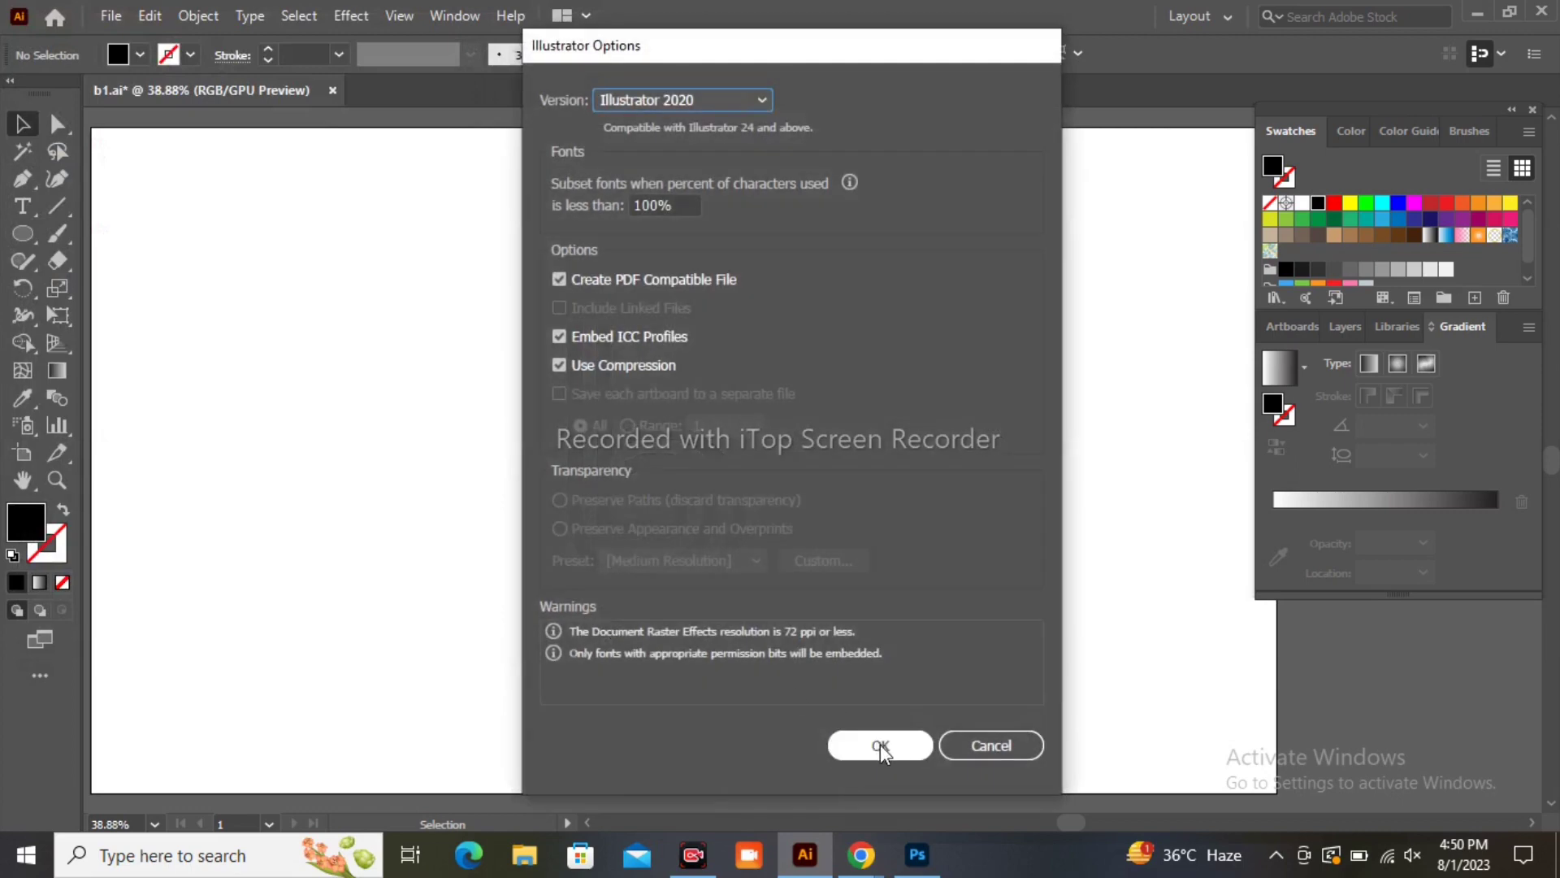
{"action": "left_click", "coordinate": [880, 744]}
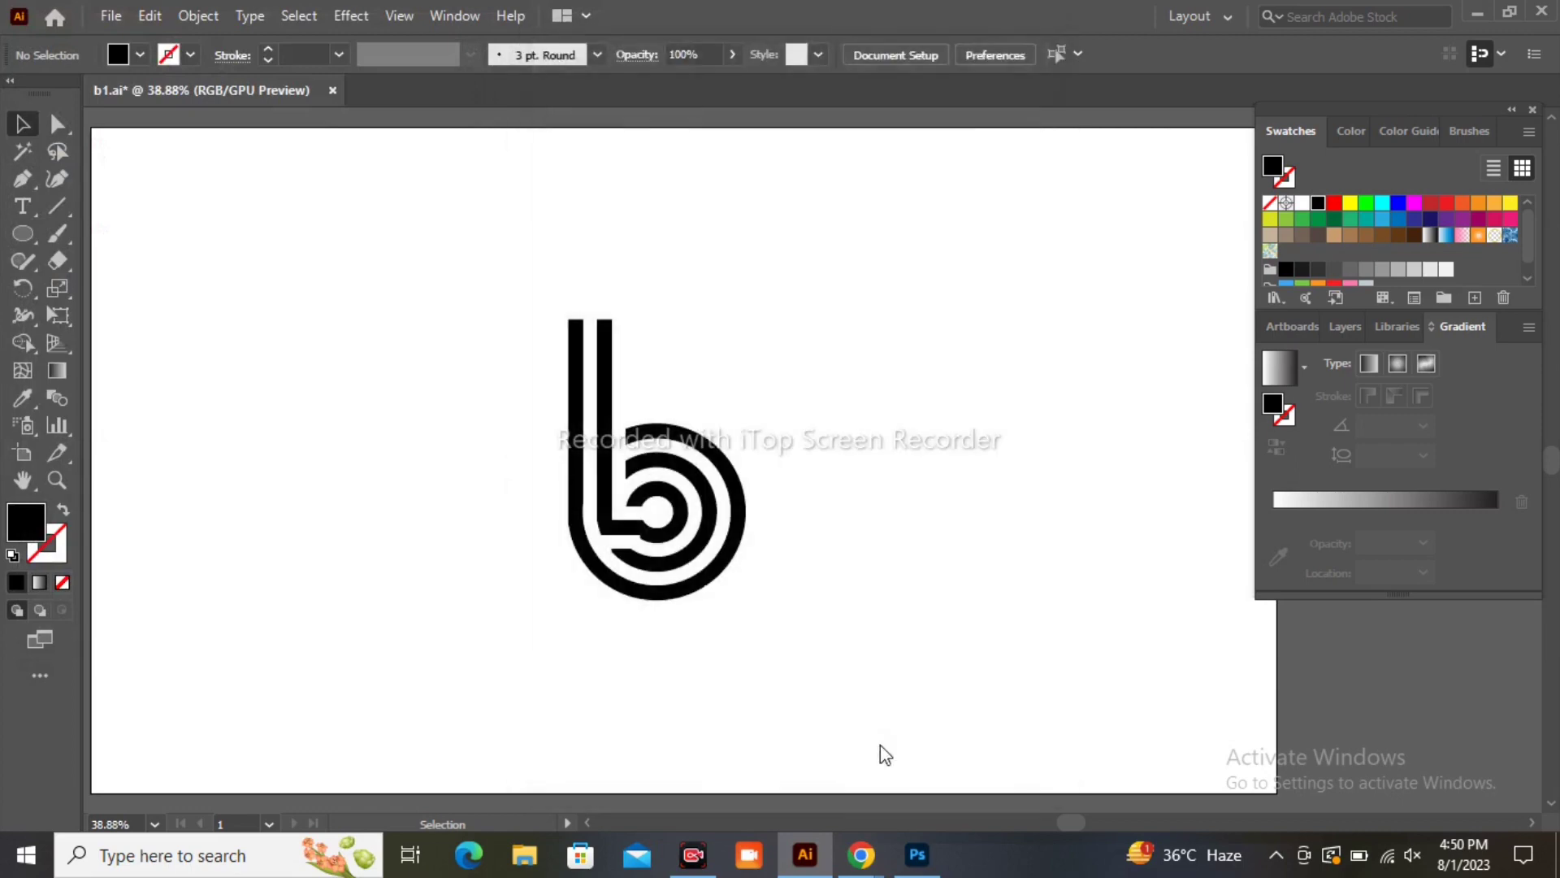
- In Photoshop, open the 3D logo mockup PSD and its placeholder smart object
{"action": "left_click", "coordinate": [915, 855]}
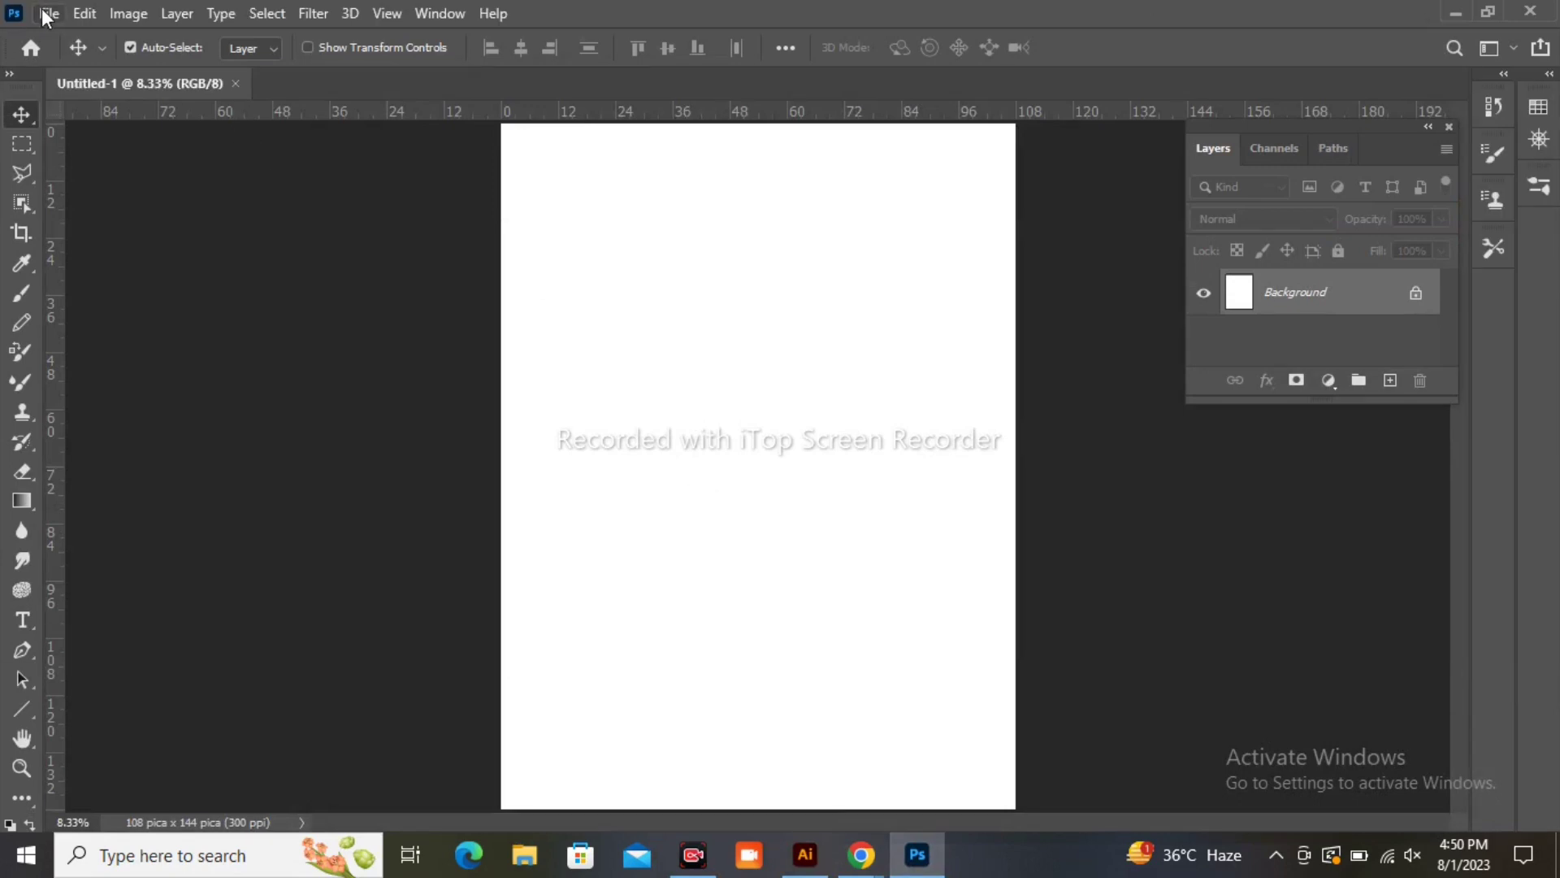
{"action": "left_click", "coordinate": [48, 14]}
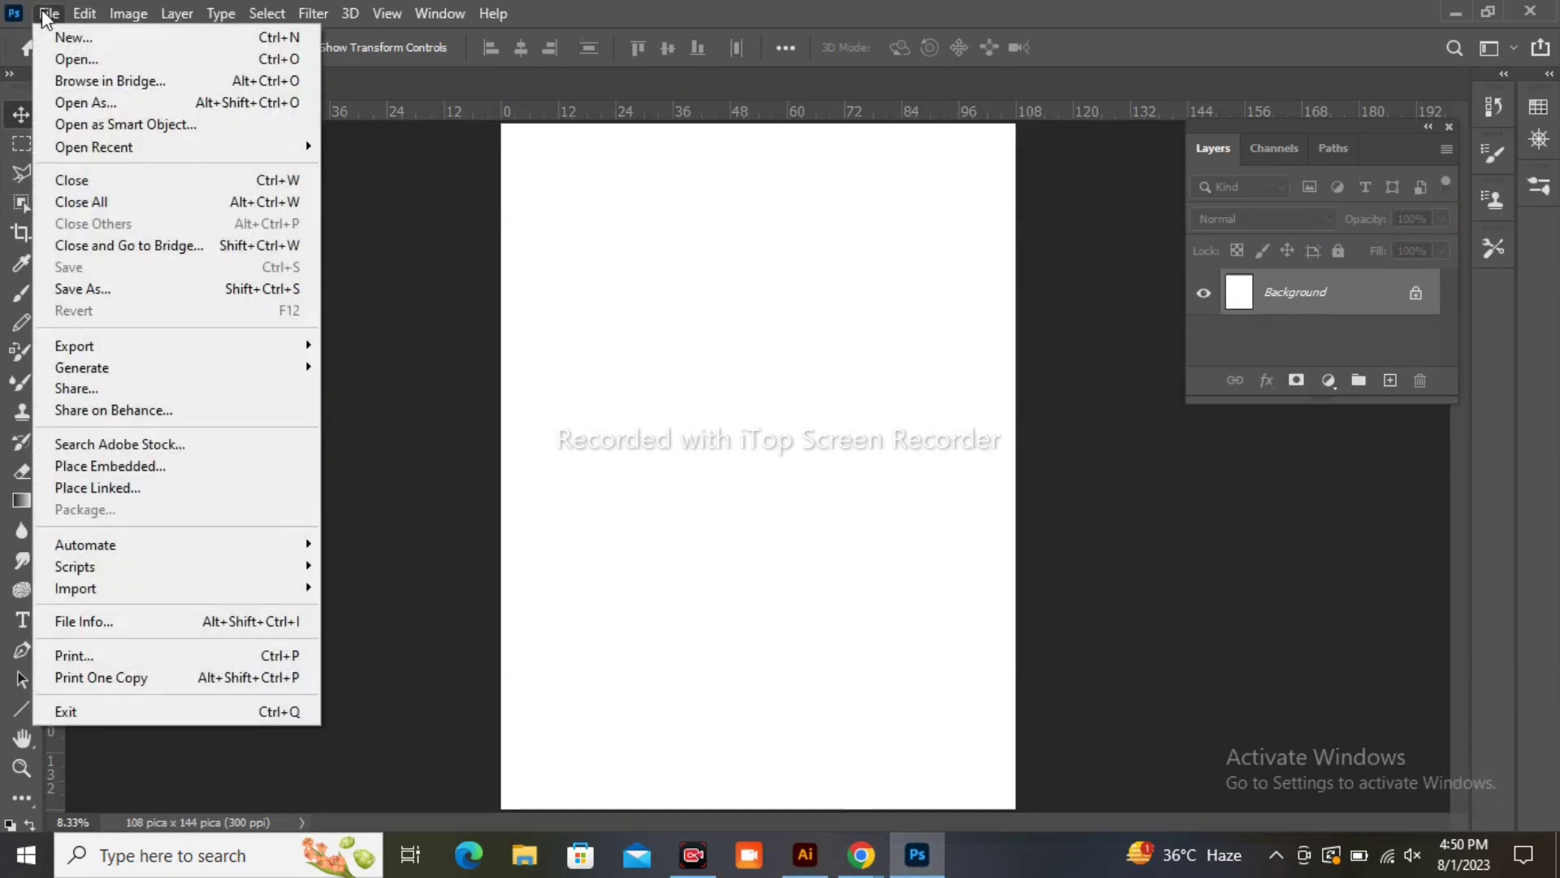
{"action": "left_click", "coordinate": [82, 58]}
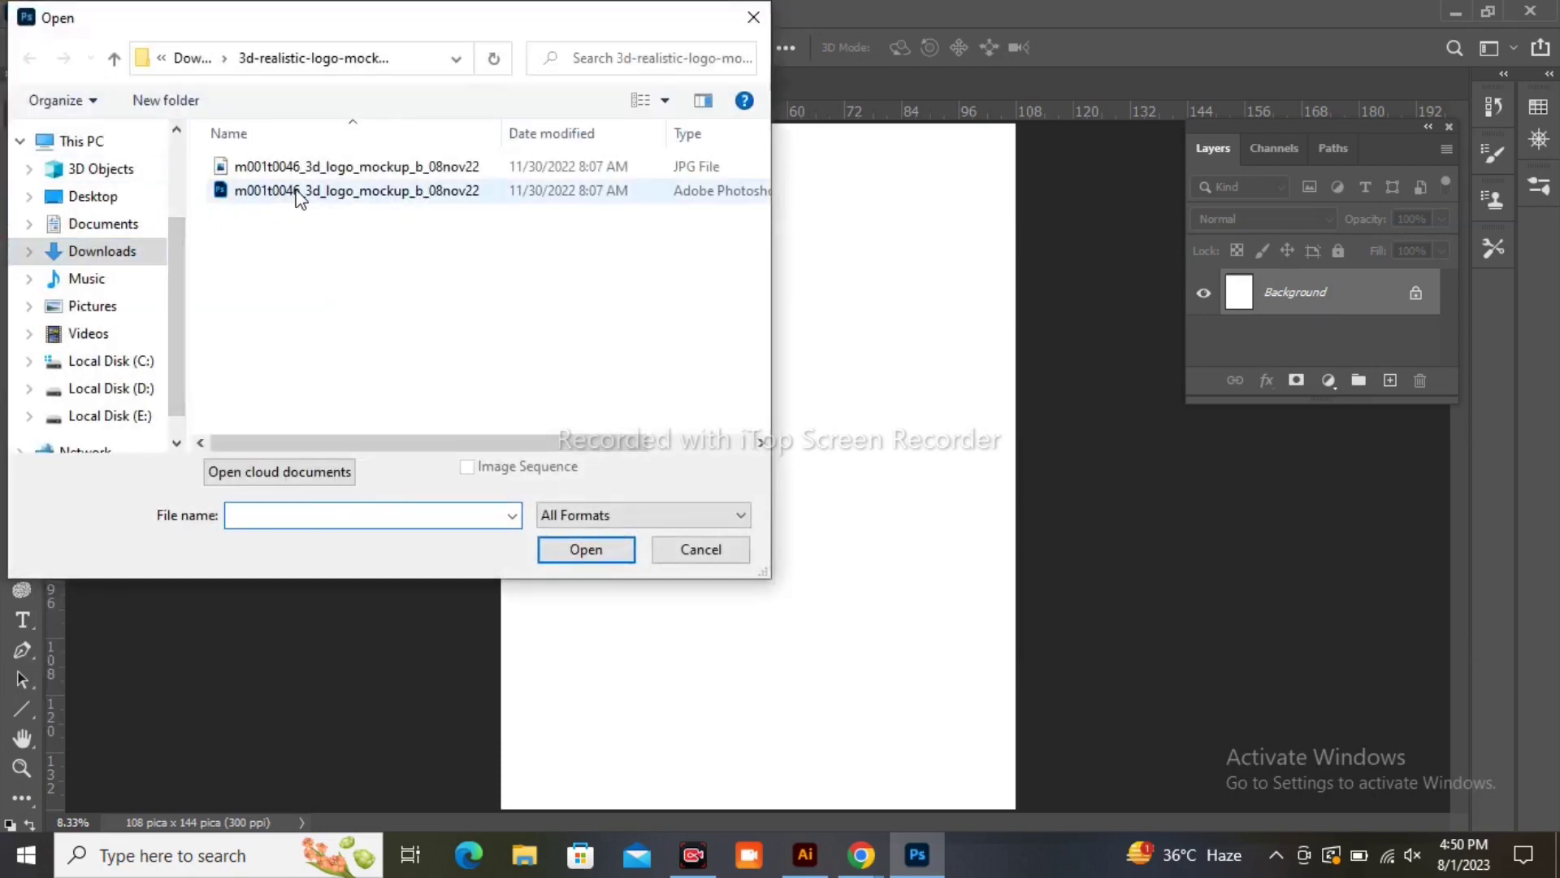
{"action": "double_click", "coordinate": [299, 192]}
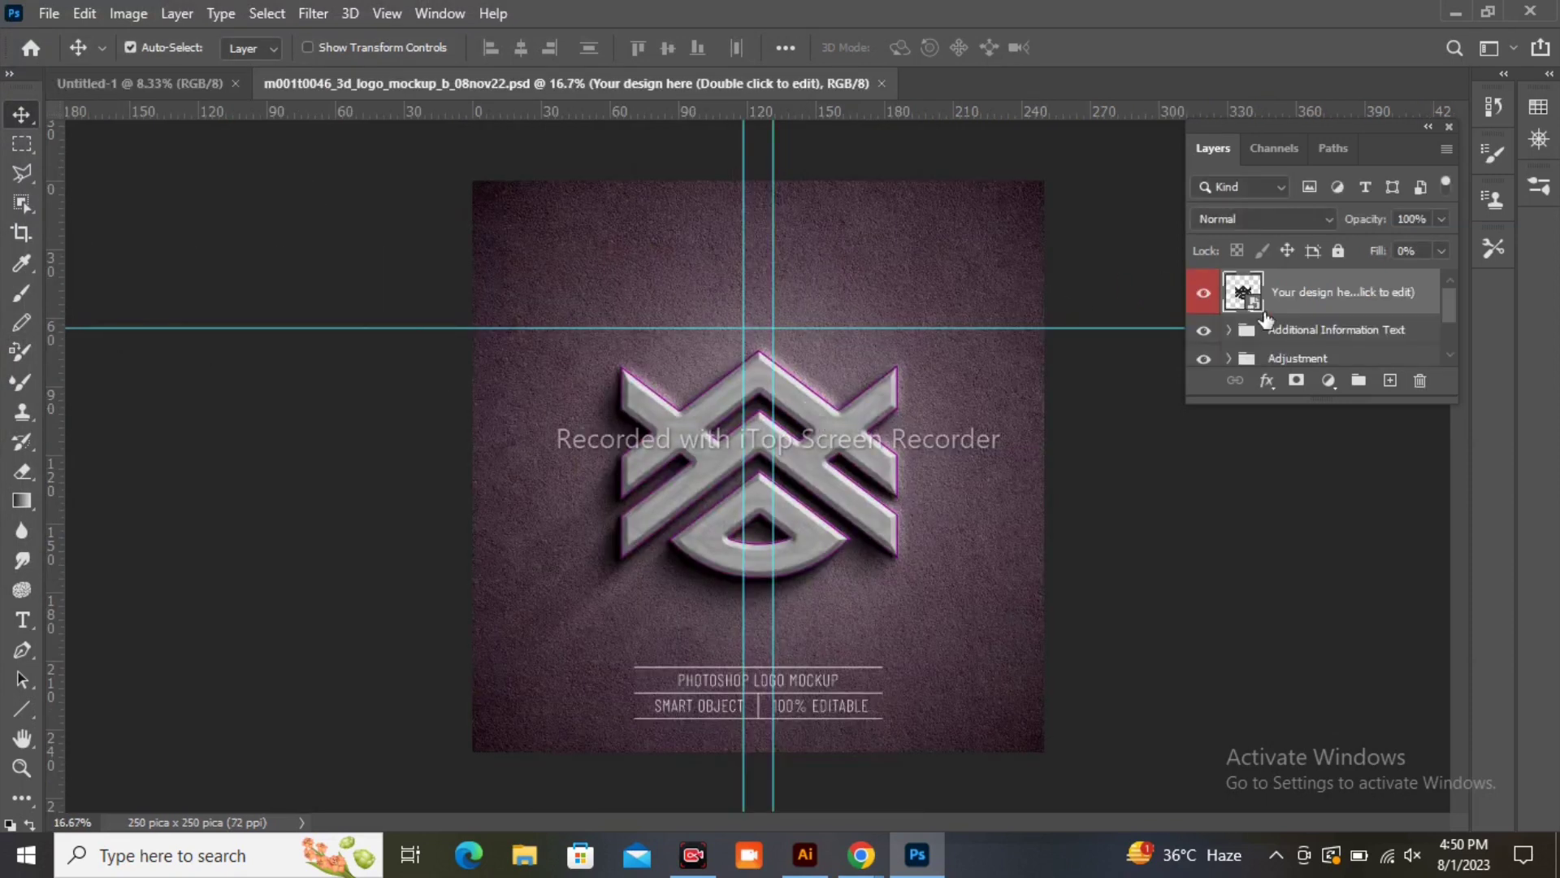
{"action": "double_click", "coordinate": [1253, 302]}
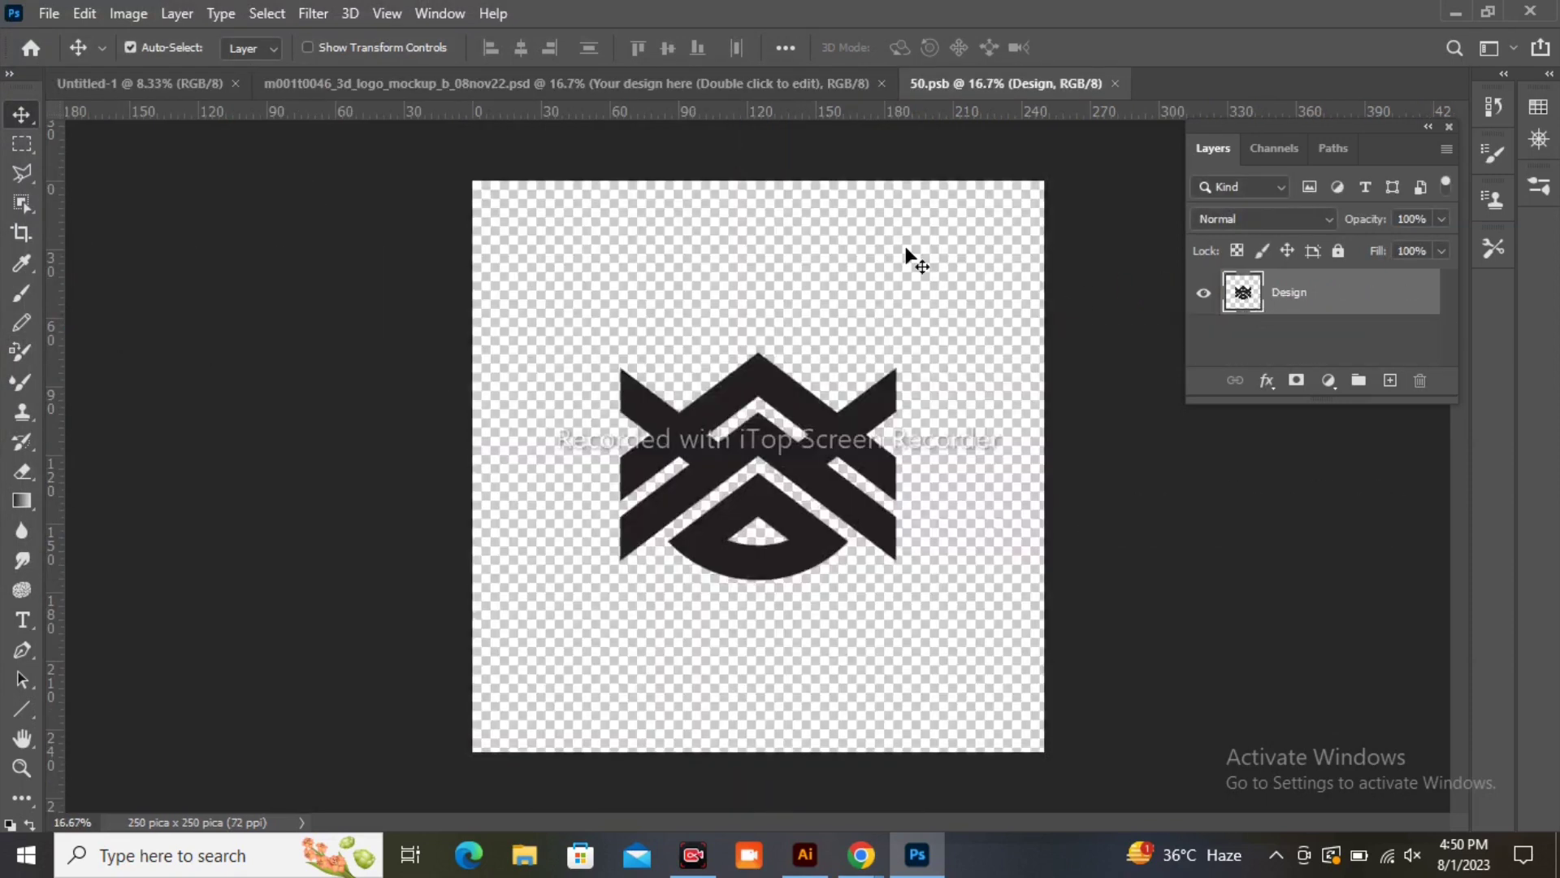
- Open b1.ai from drive D, confirming the Import PDF dialog
{"action": "left_click", "coordinate": [52, 12]}
{"action": "left_click", "coordinate": [89, 60]}
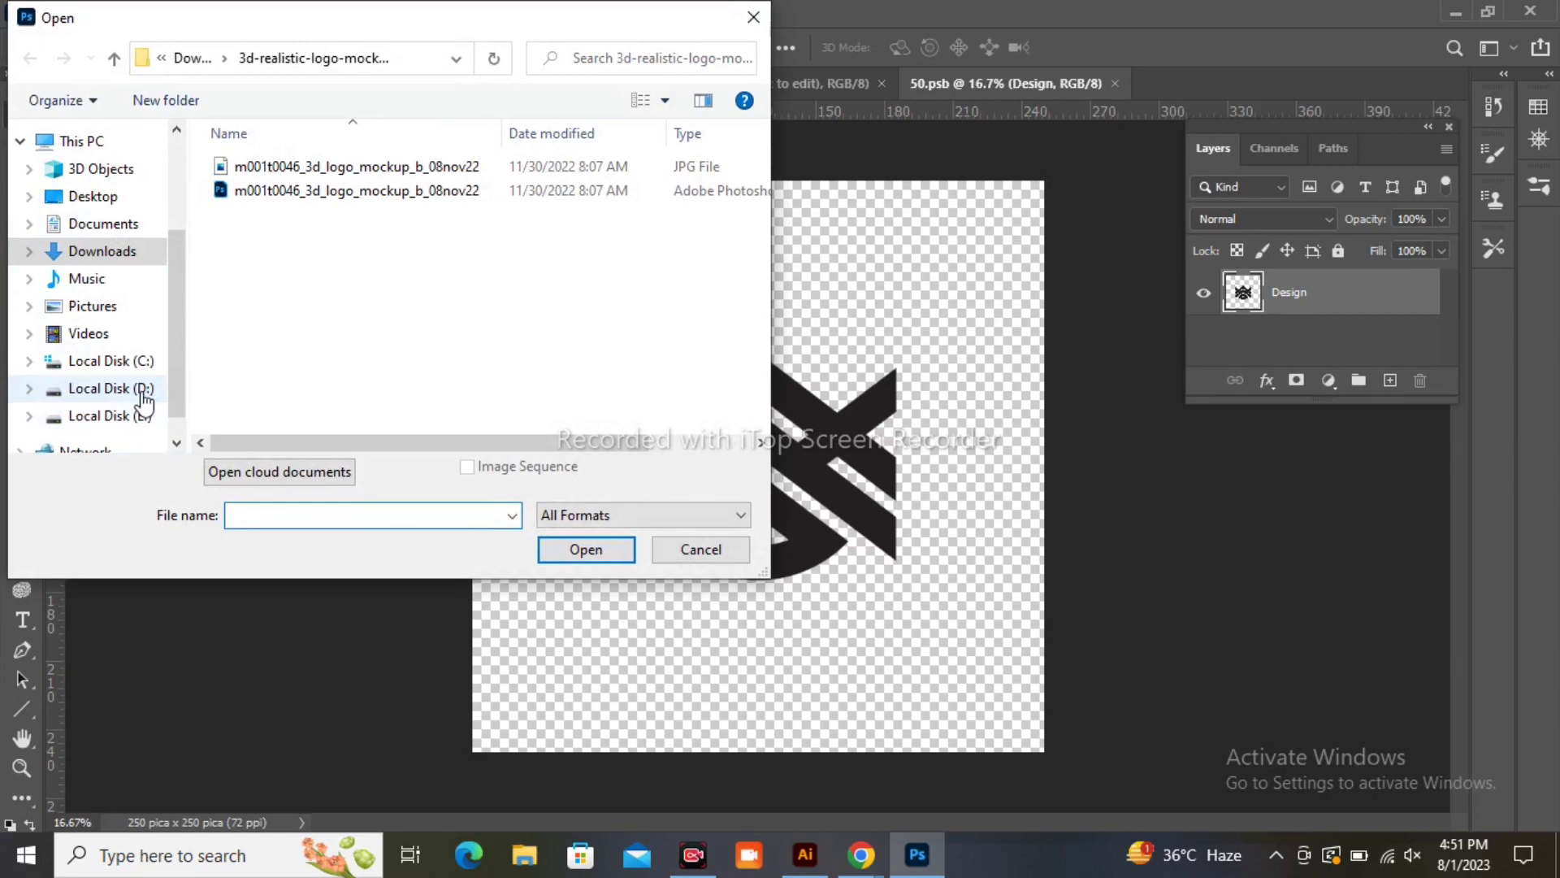
{"action": "left_click", "coordinate": [142, 392]}
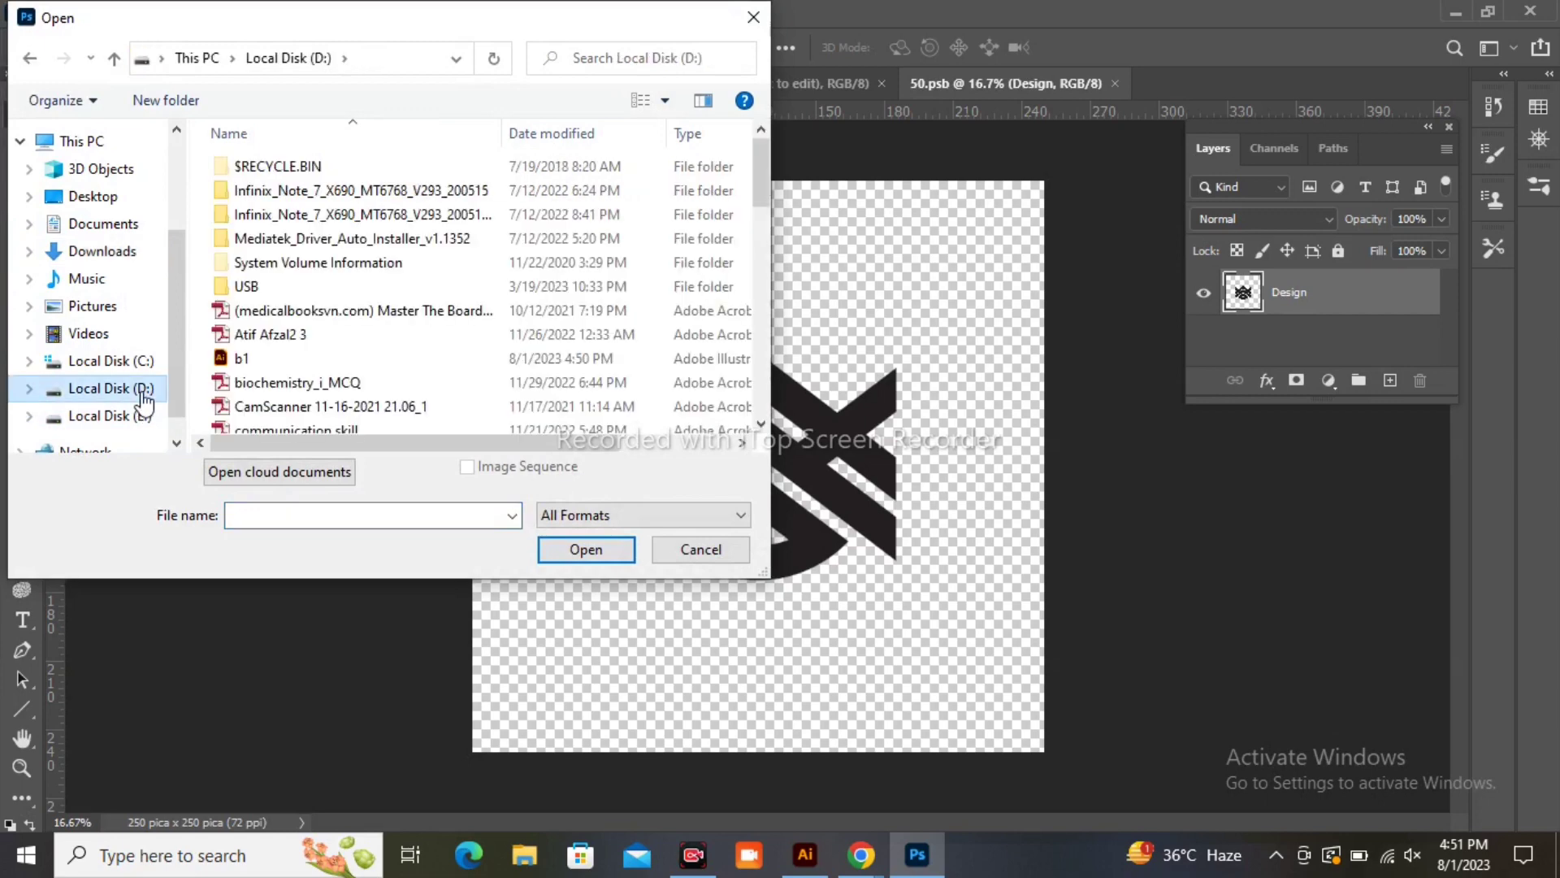
{"action": "double_click", "coordinate": [257, 359]}
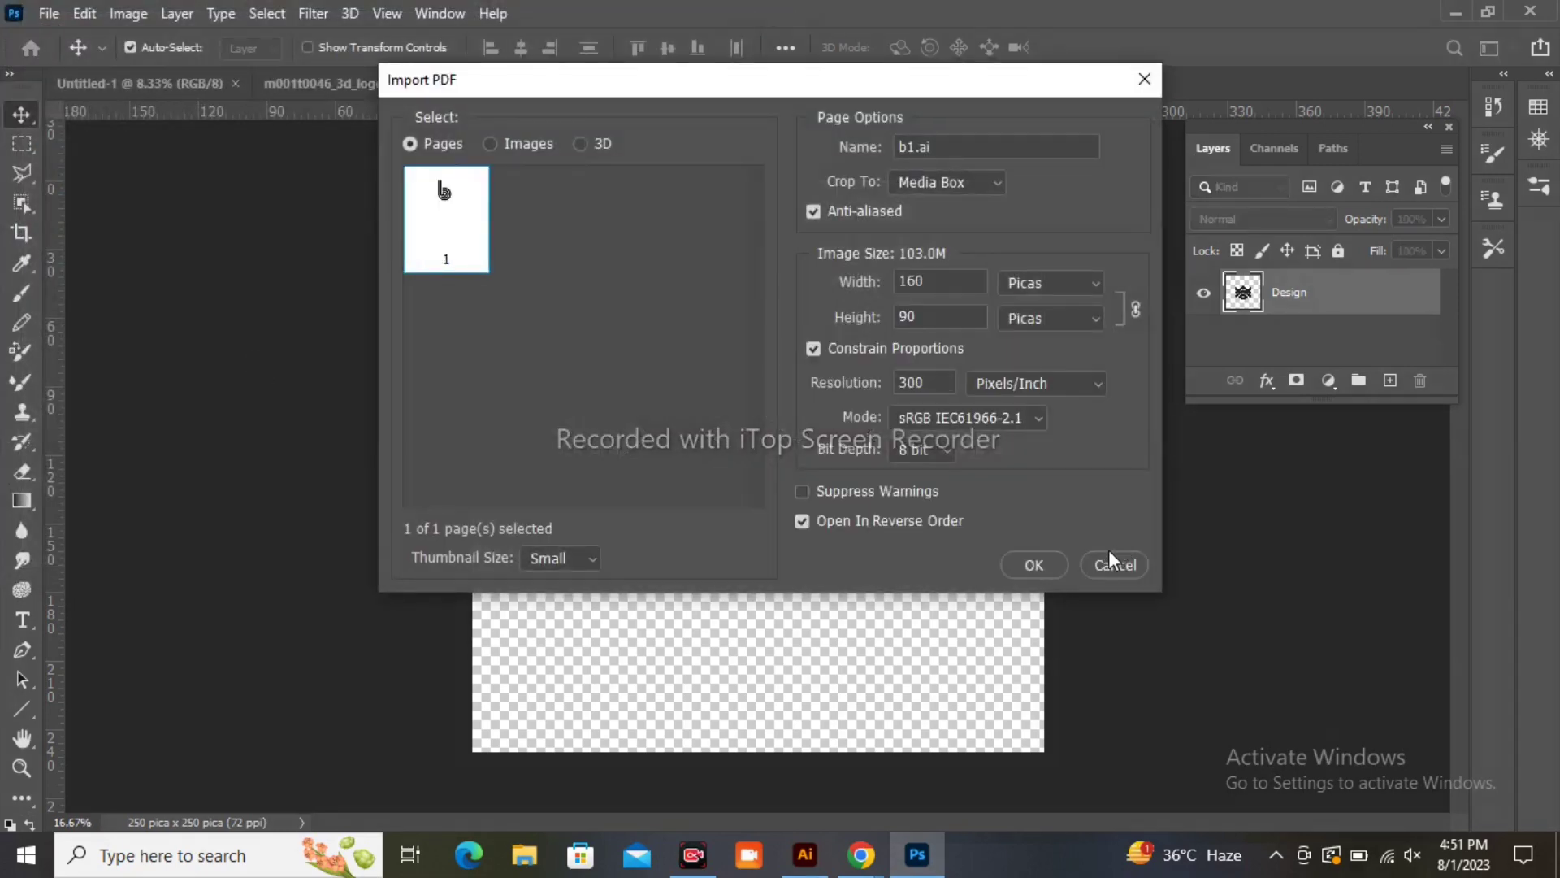
{"action": "left_click", "coordinate": [1037, 565]}
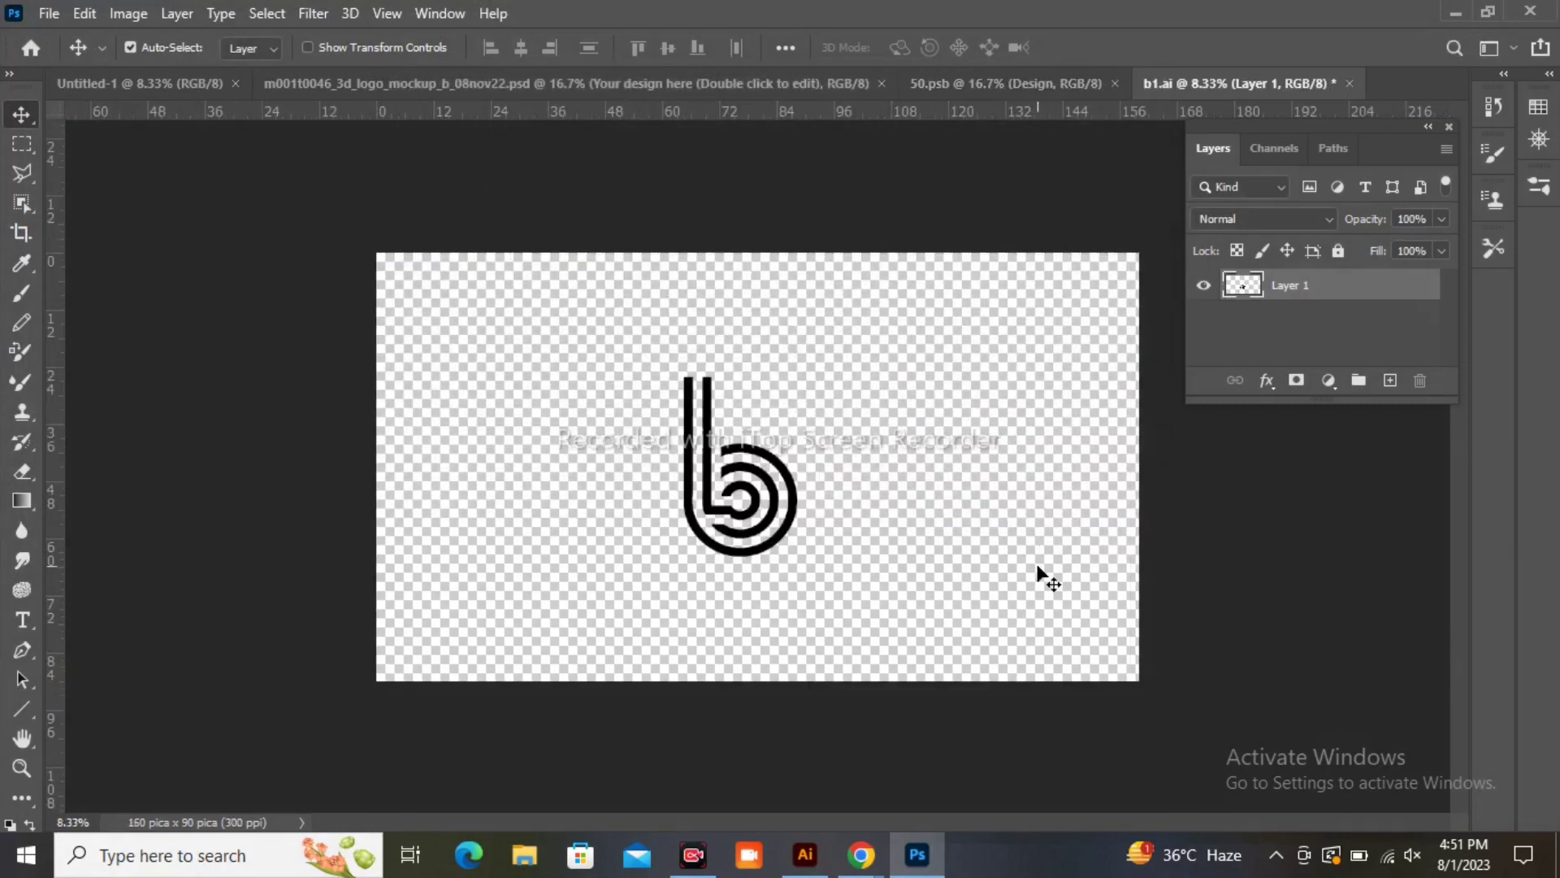
- Copy the b logo from b1.ai and paste it into 50.psb
{"action": "left_click", "coordinate": [90, 11]}
{"action": "left_click", "coordinate": [167, 168]}
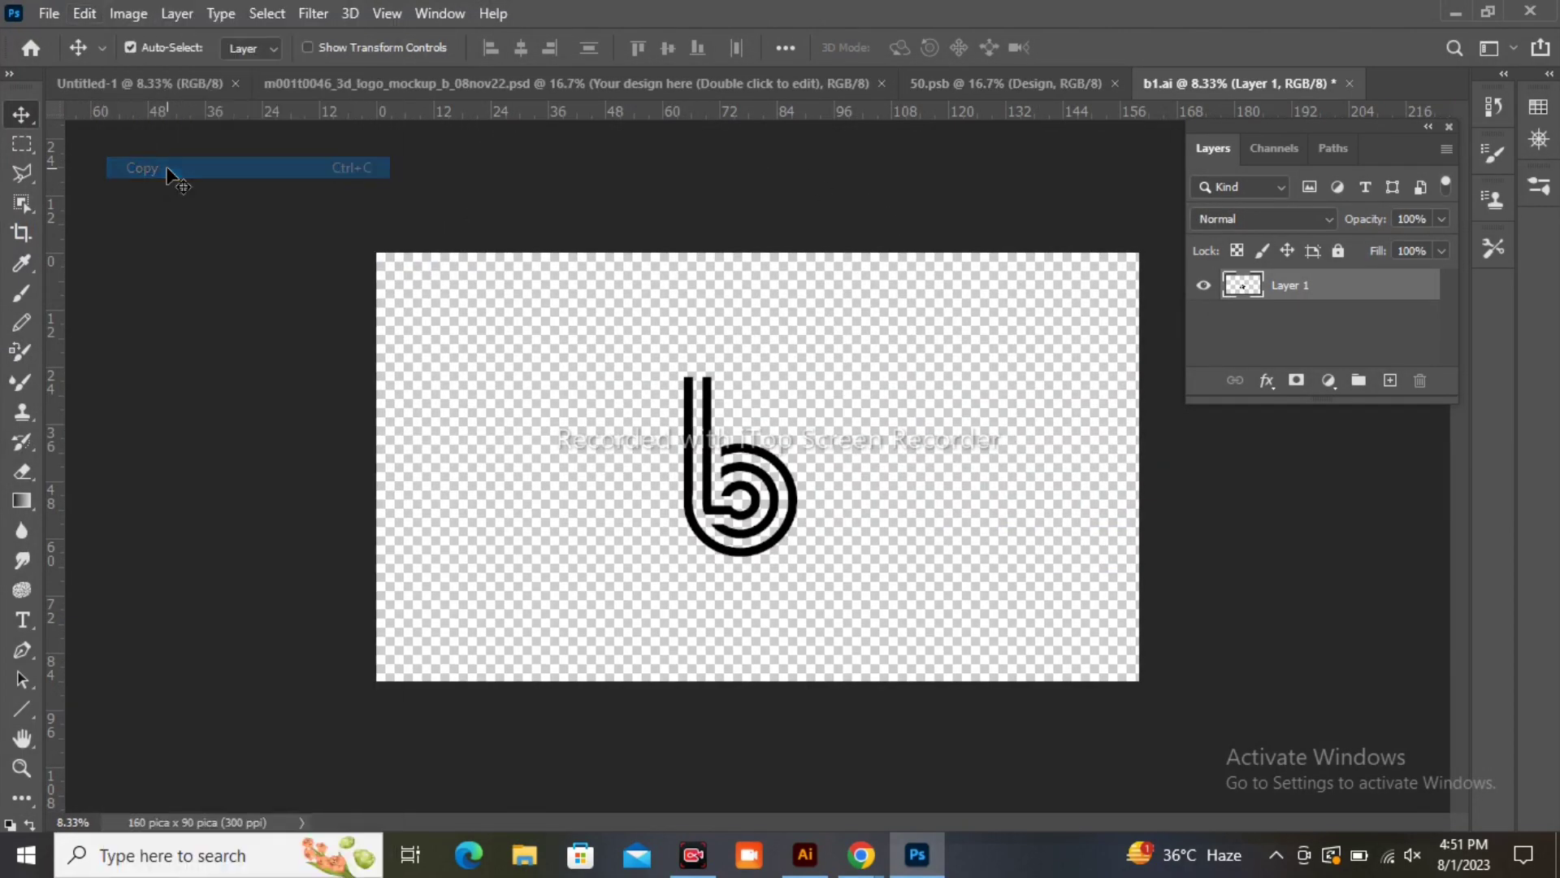
{"action": "left_click", "coordinate": [930, 83]}
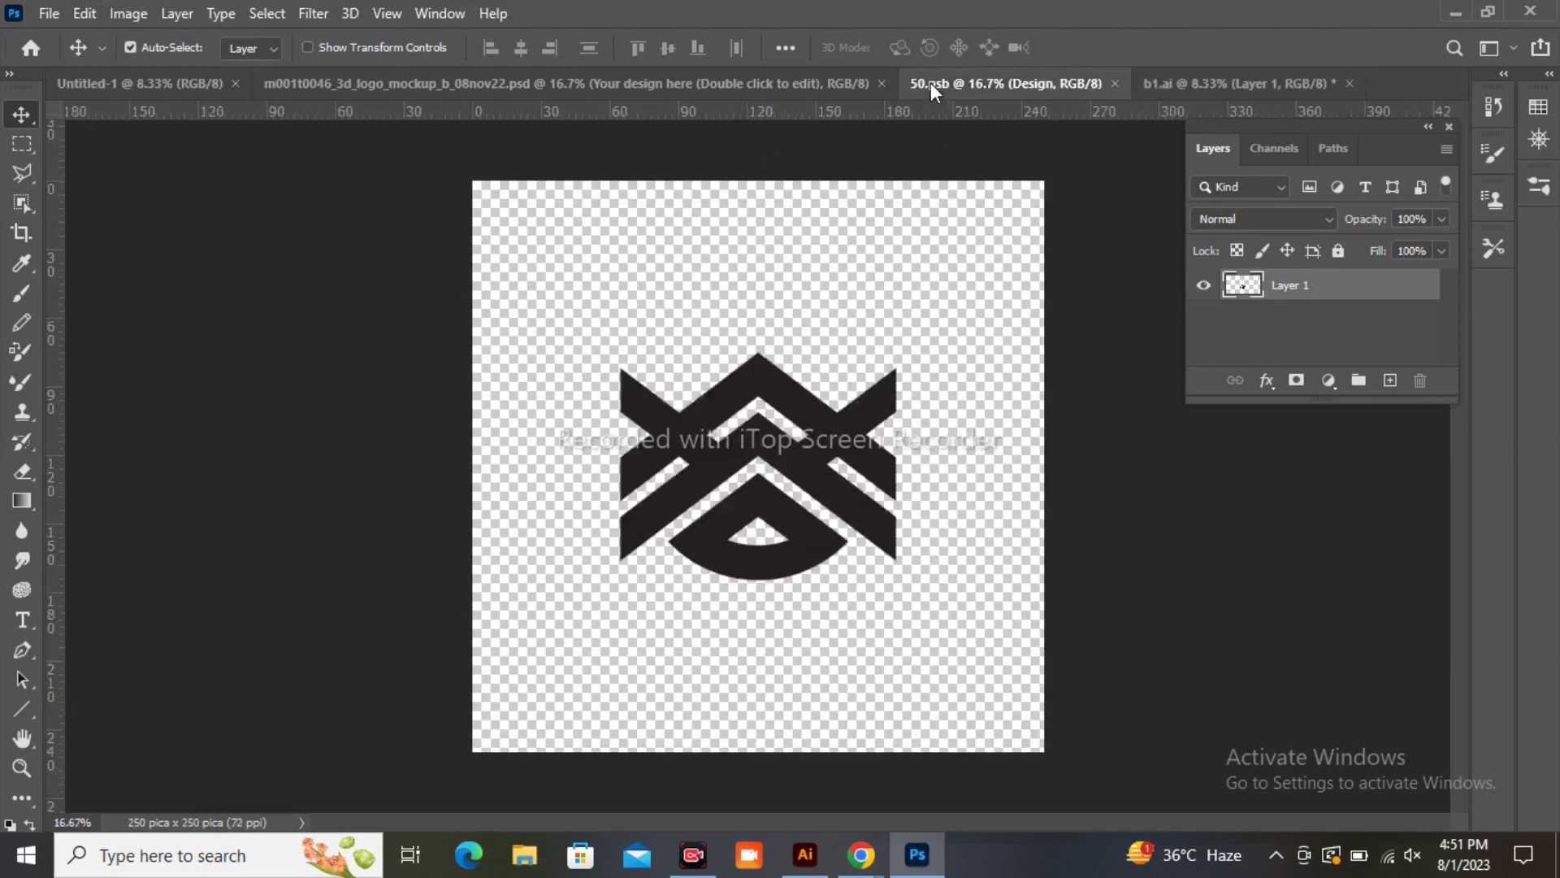
{"action": "left_click", "coordinate": [85, 13]}
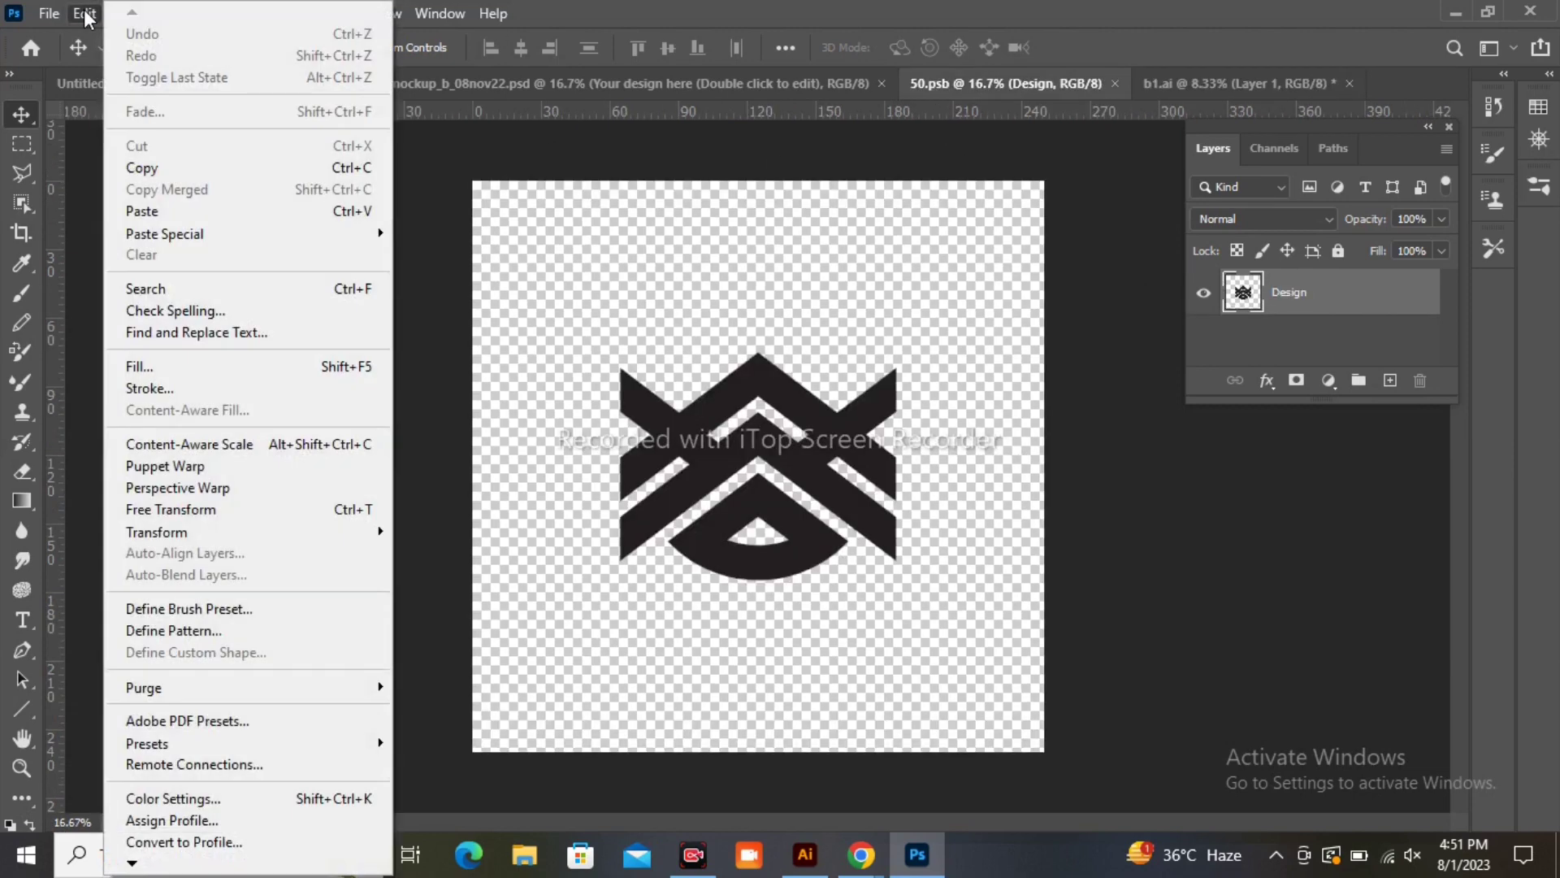
{"action": "left_click", "coordinate": [195, 212]}
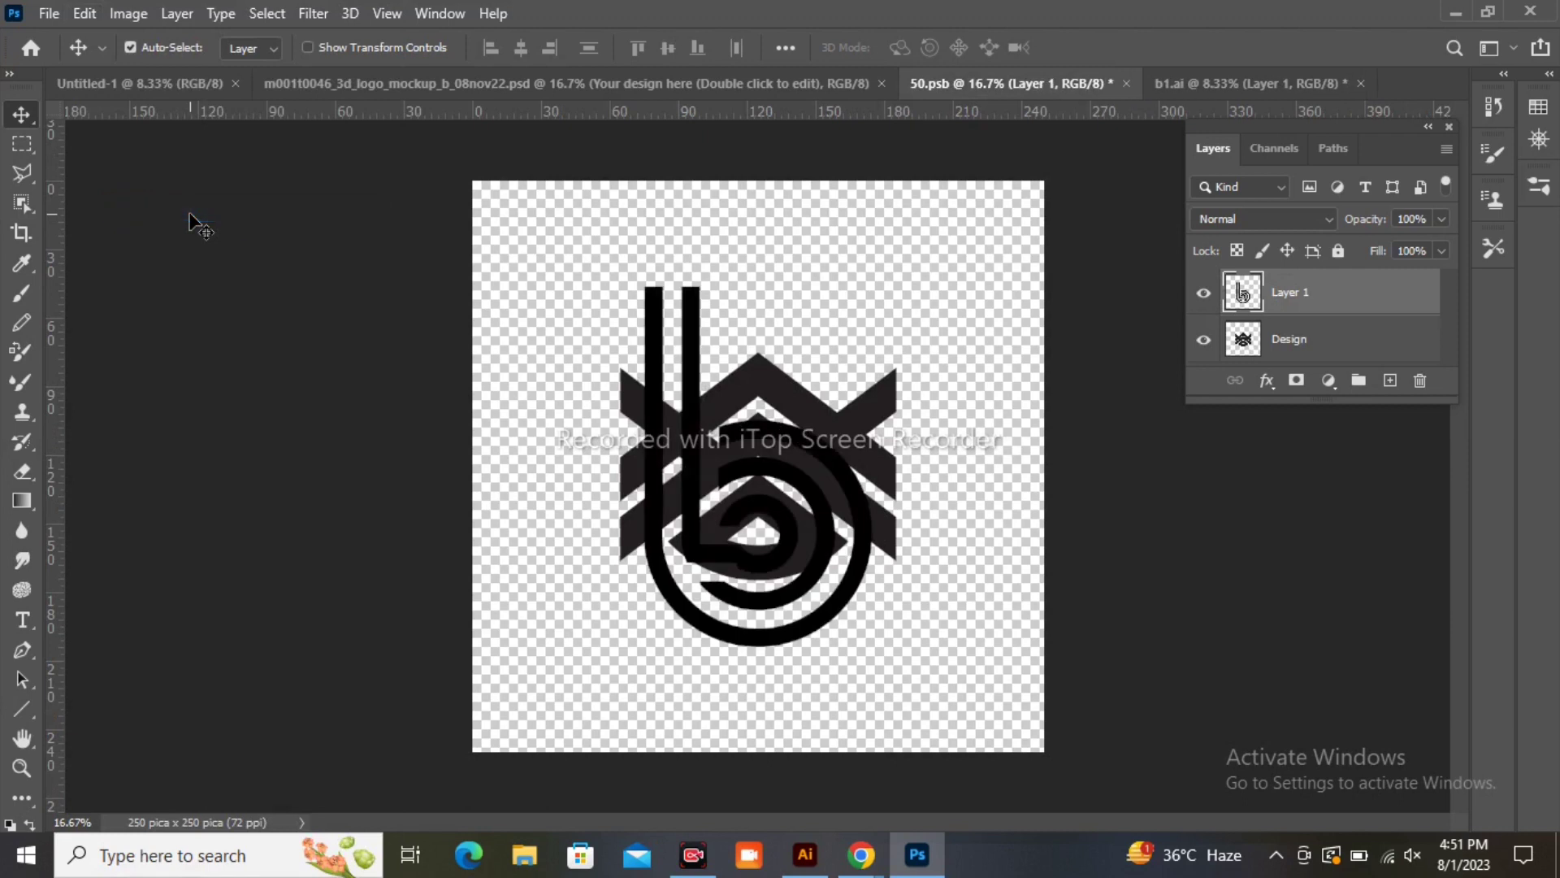
- Hide the chevron Design layer, then close 50.psb saving the changes
{"action": "left_click", "coordinate": [1204, 340]}
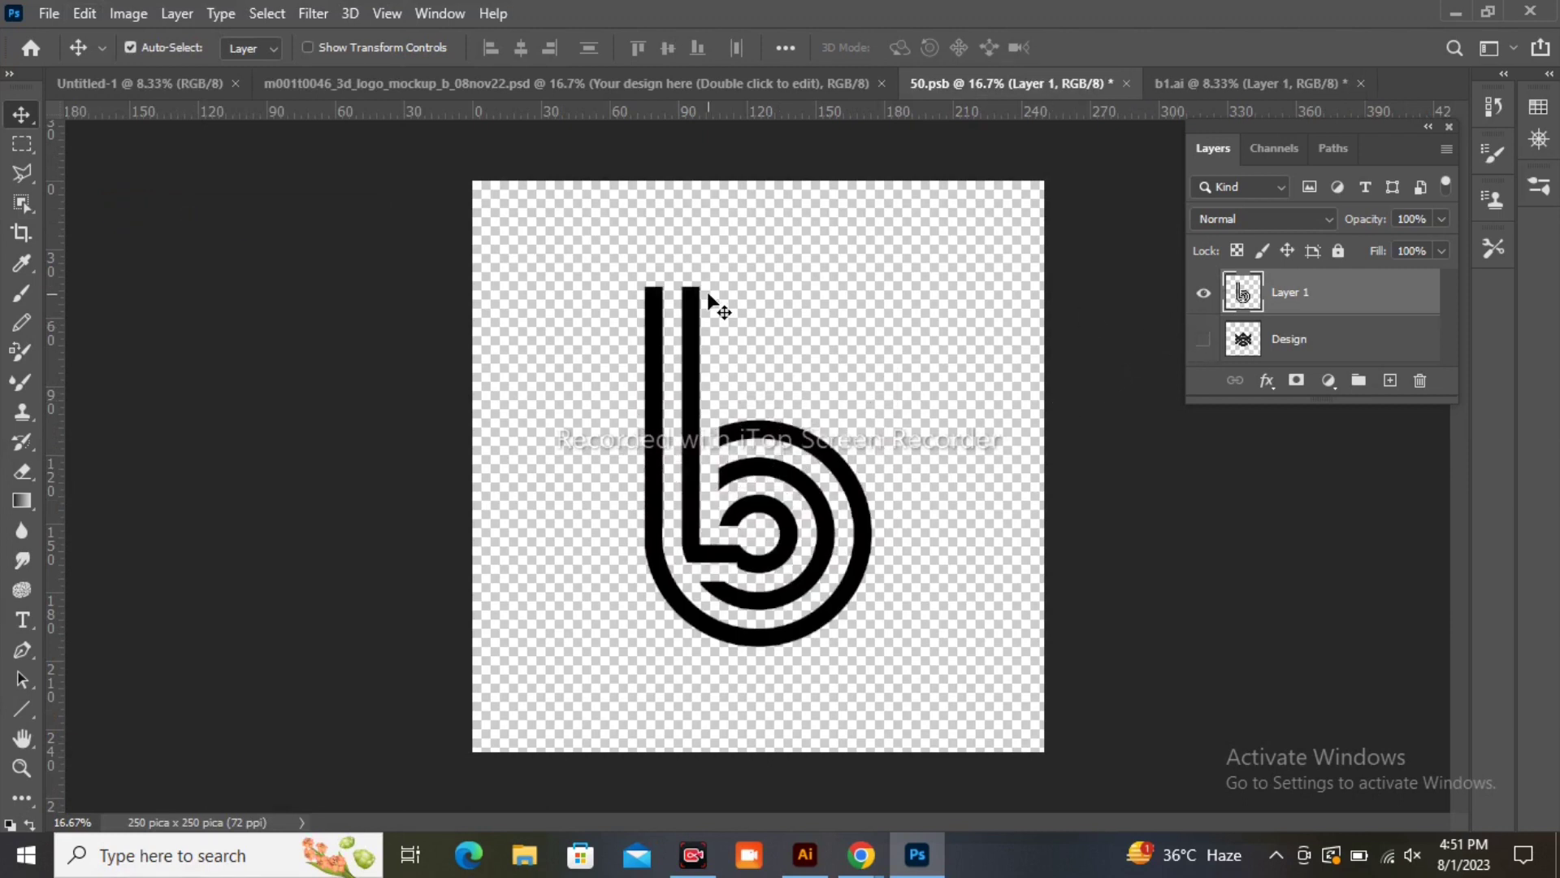
{"action": "left_click", "coordinate": [1126, 83]}
{"action": "left_click", "coordinate": [693, 333]}
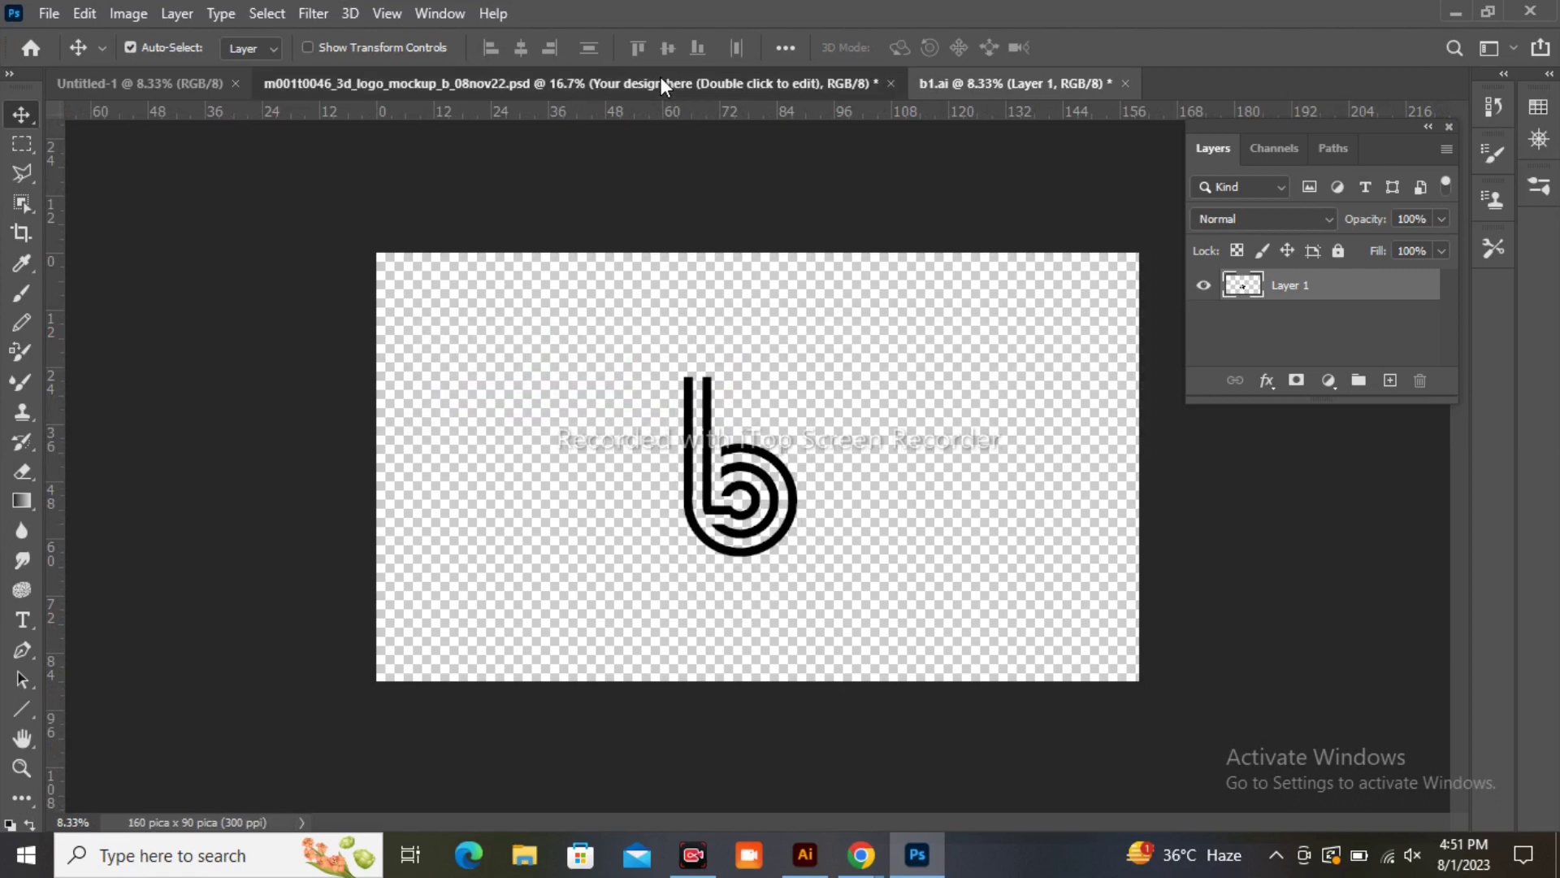
- On the mockup document, hide the Additional Information Text caption group
{"action": "left_click", "coordinate": [662, 83]}
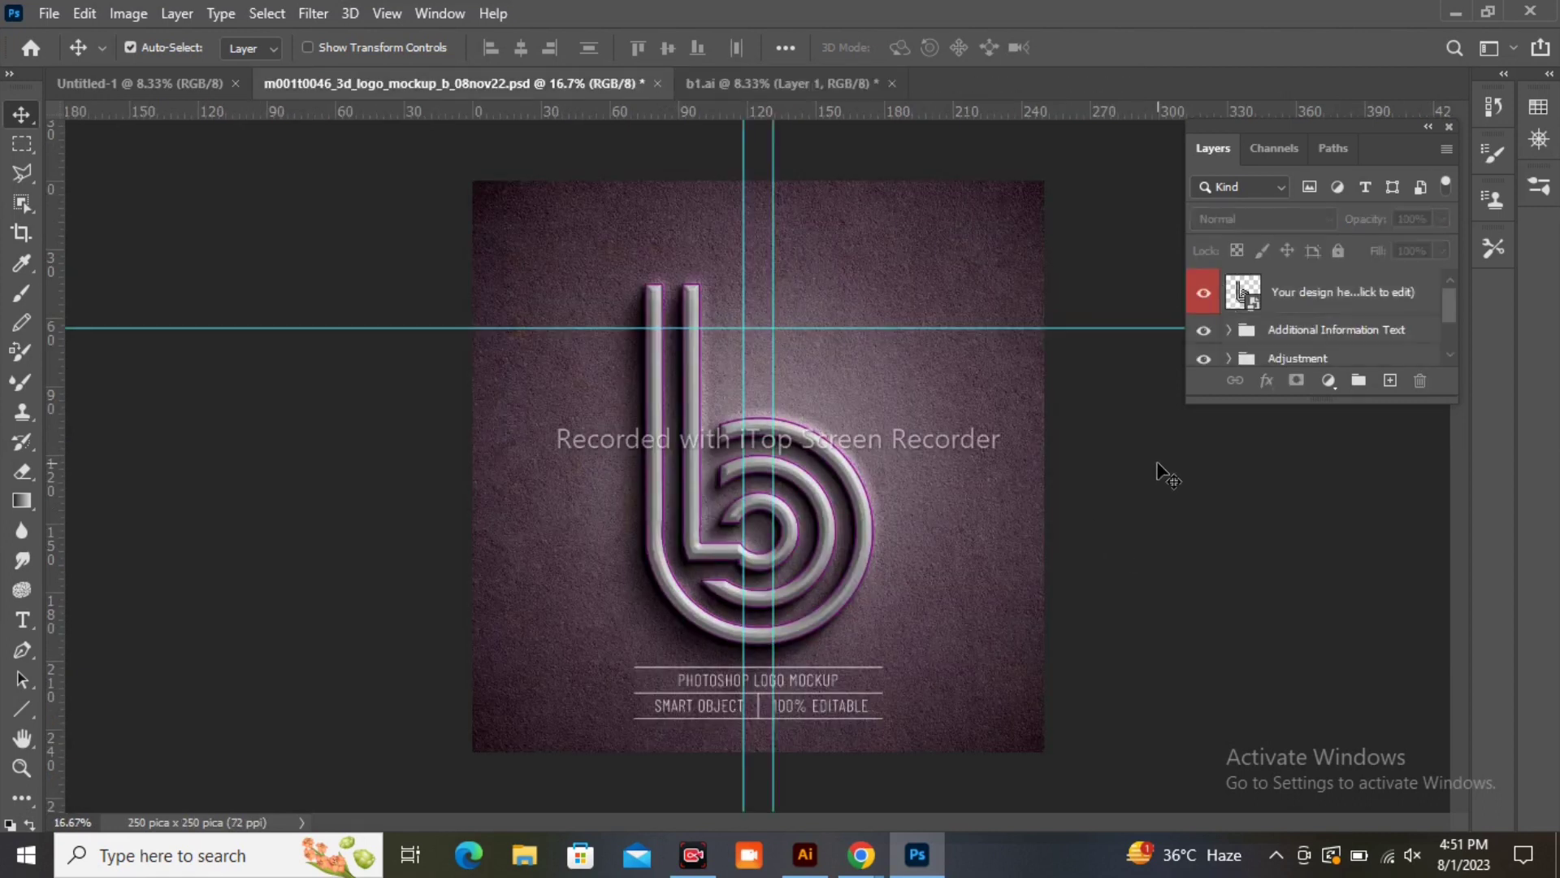
{"action": "key", "text": "ctrl+z"}
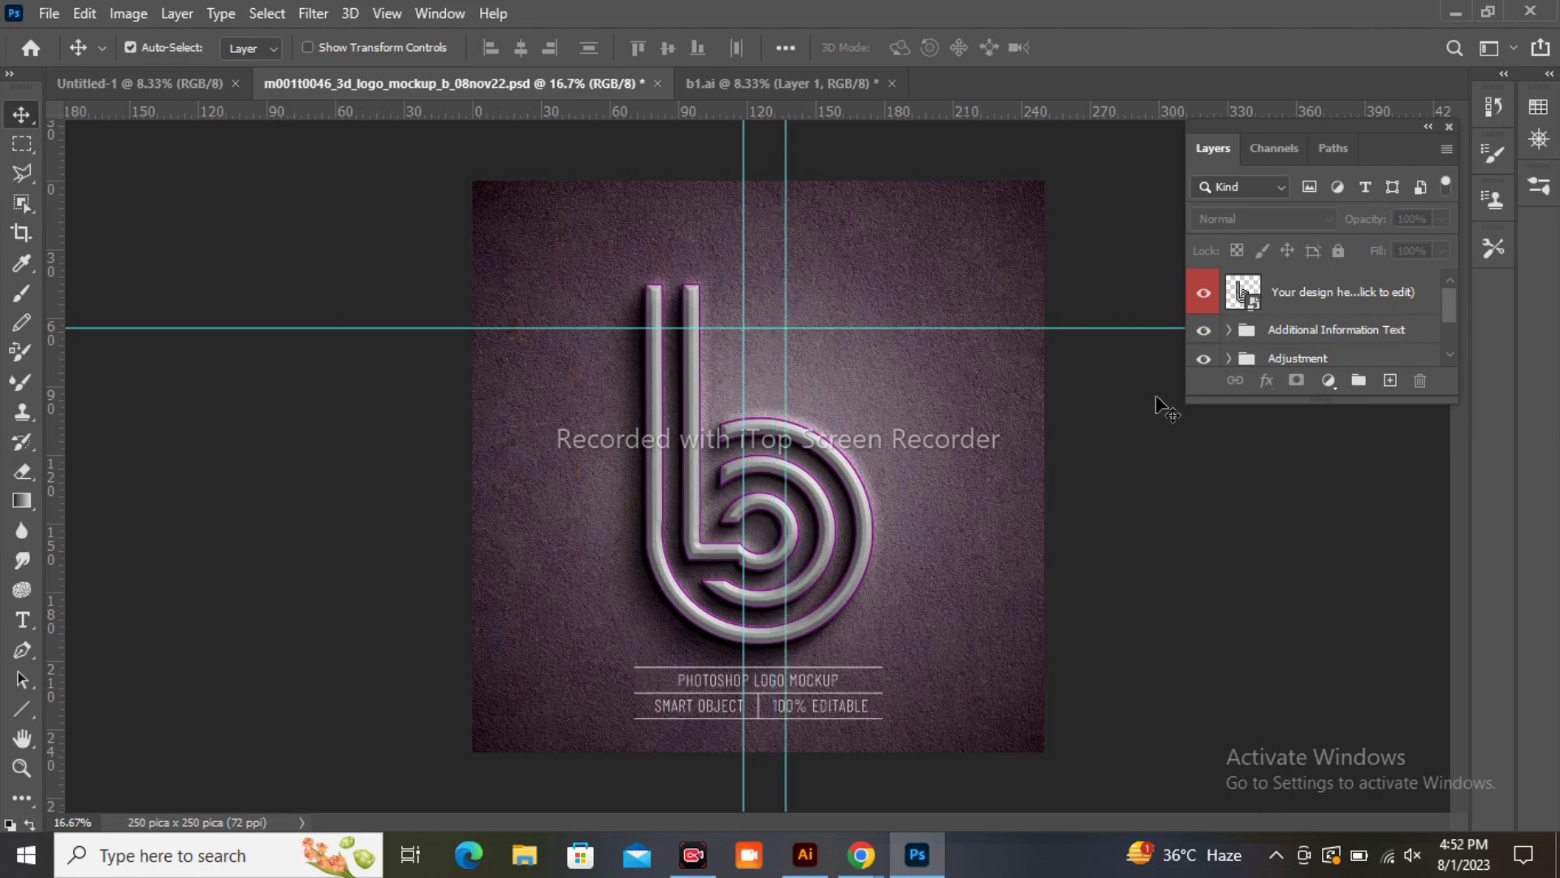
{"action": "left_click", "coordinate": [1204, 332]}
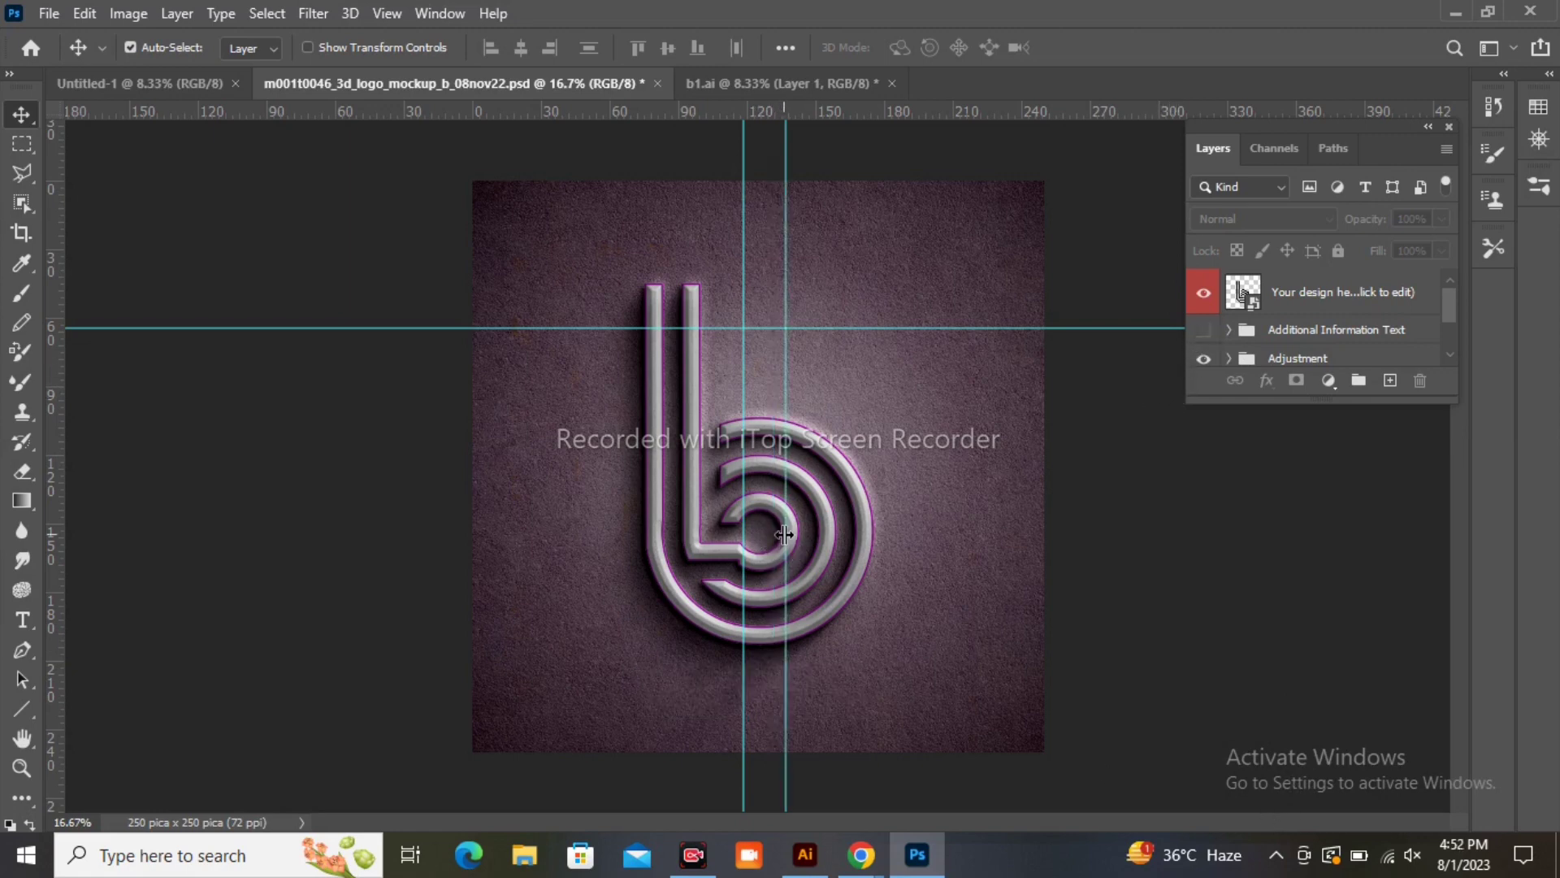
- Drag the vertical and horizontal guides off the canvas to clear them
{"action": "left_click_drag", "start_coordinate": [786, 534], "coordinate": [1233, 488]}
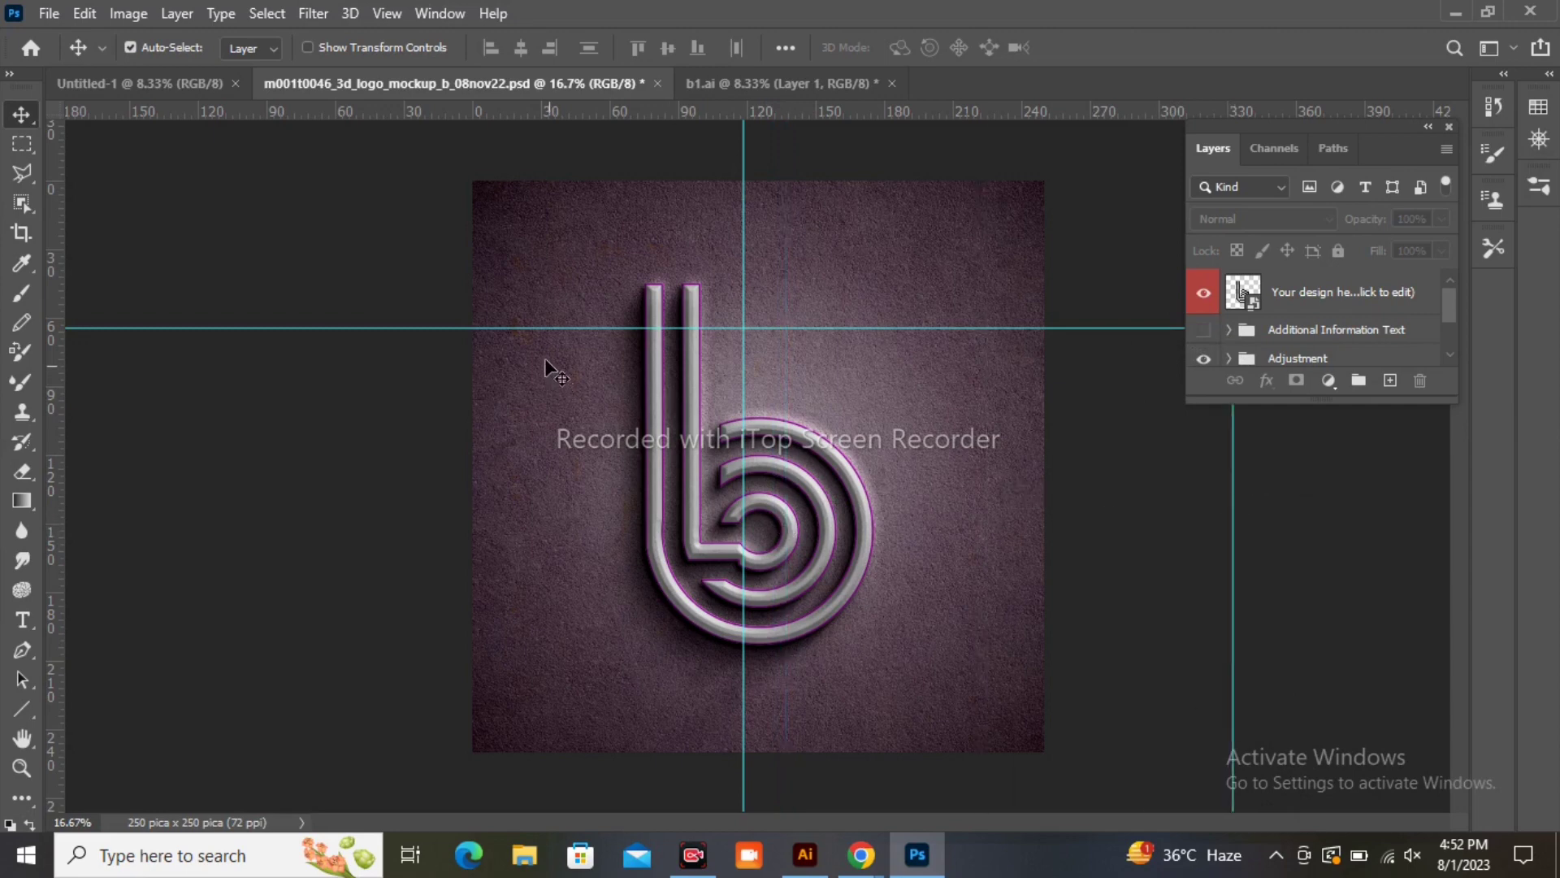
{"action": "left_click_drag", "start_coordinate": [745, 461], "coordinate": [57, 420]}
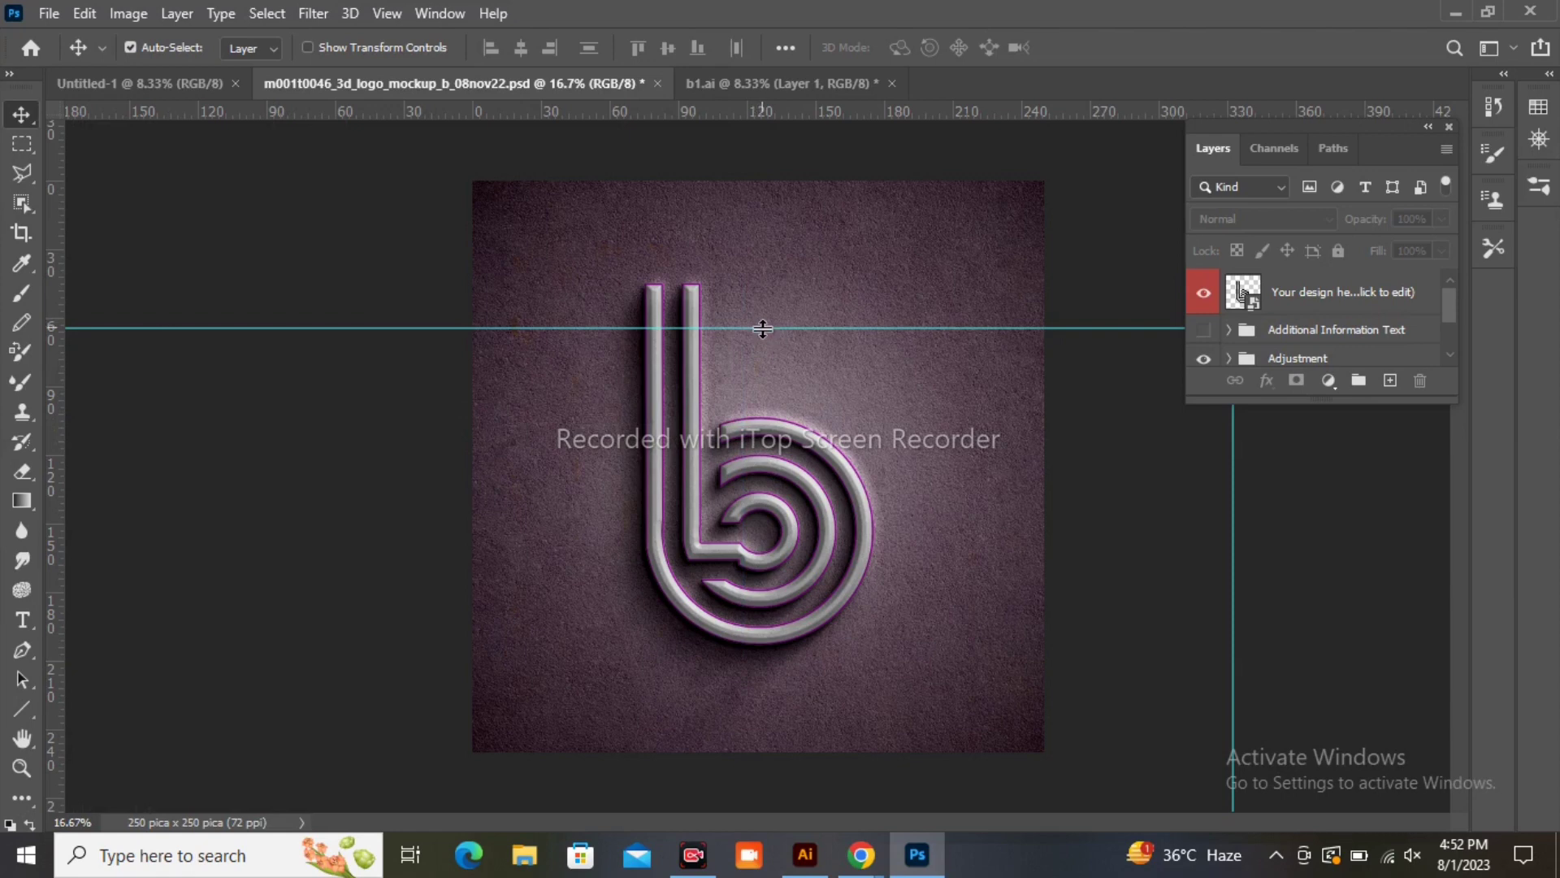
{"action": "left_click_drag", "start_coordinate": [763, 329], "coordinate": [760, 106]}
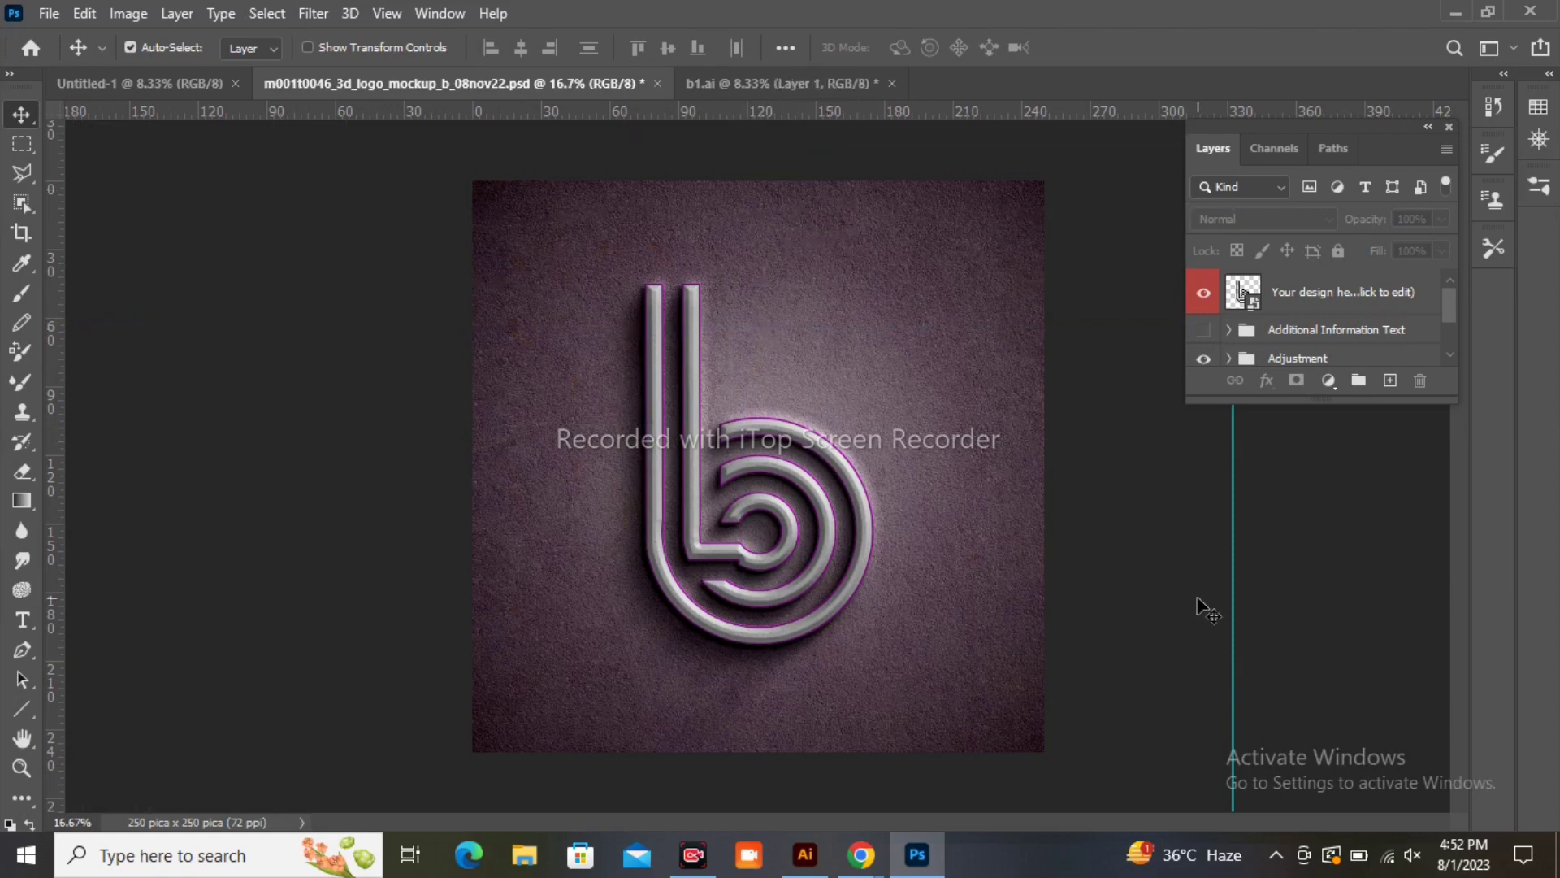
{"action": "left_click_drag", "start_coordinate": [1236, 592], "coordinate": [1455, 605]}
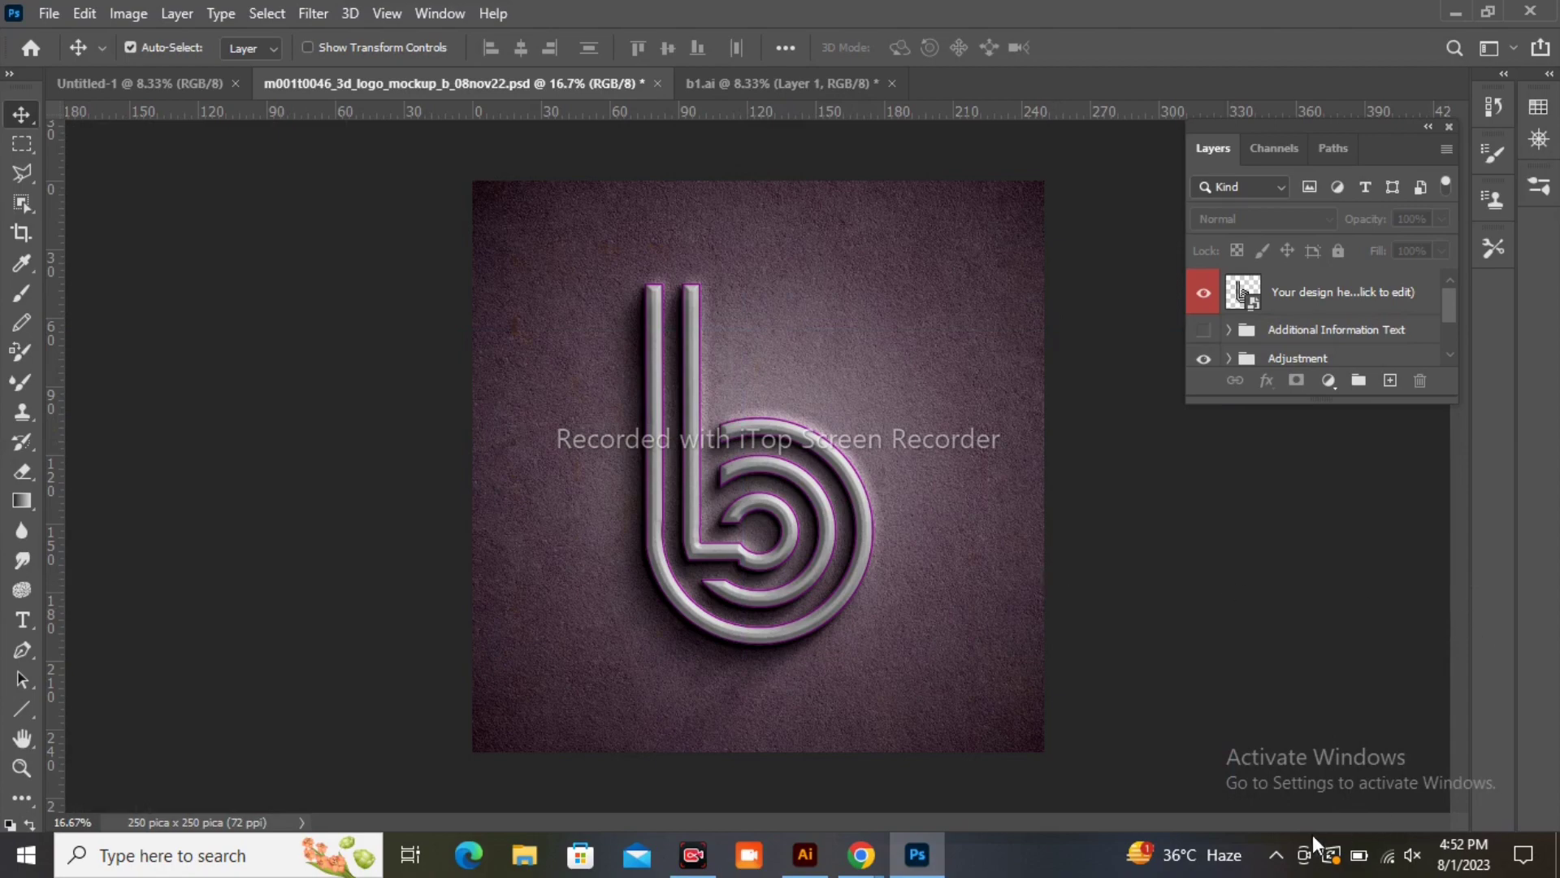